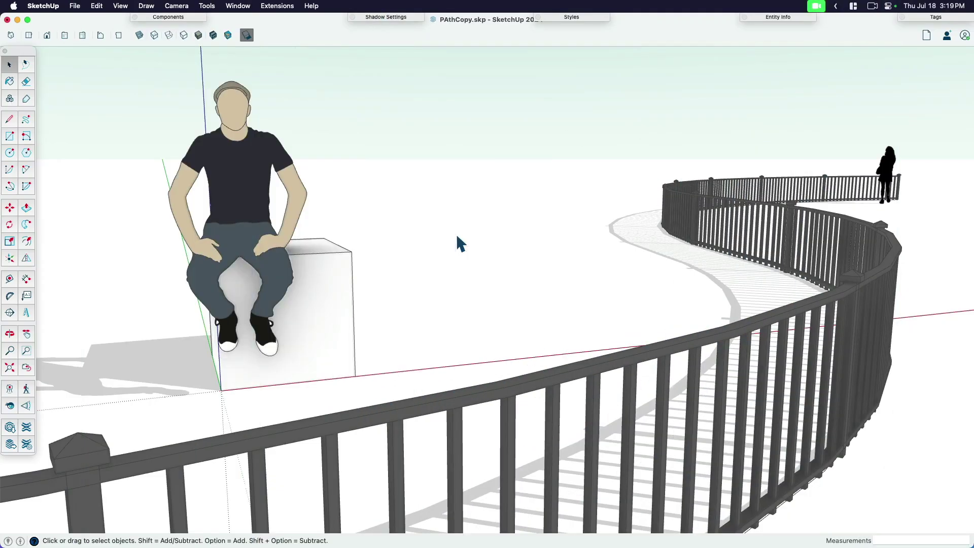
- Delete the fence group so only its reverse-curve path remains
middle_click_drag(442, 170, 535, 292)
left_click(565, 345)
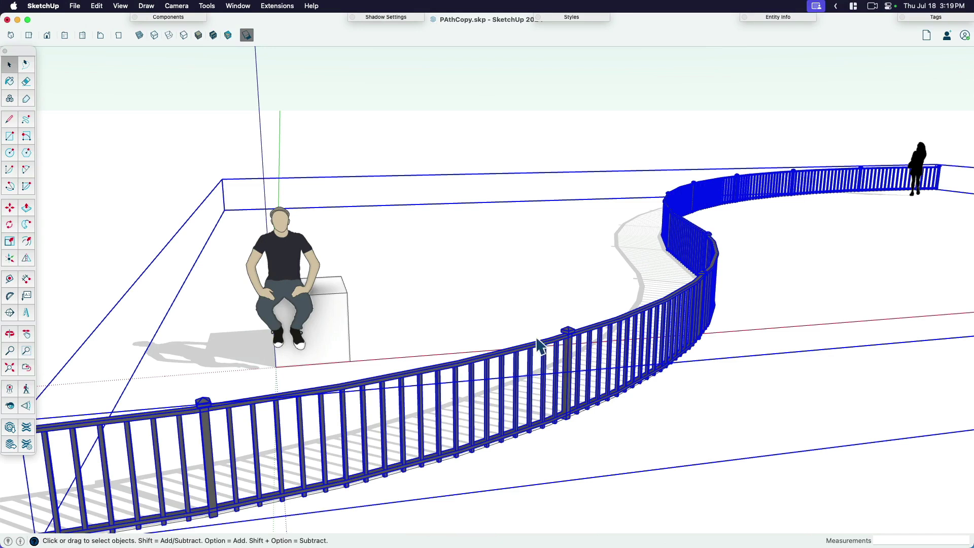
key("Delete")
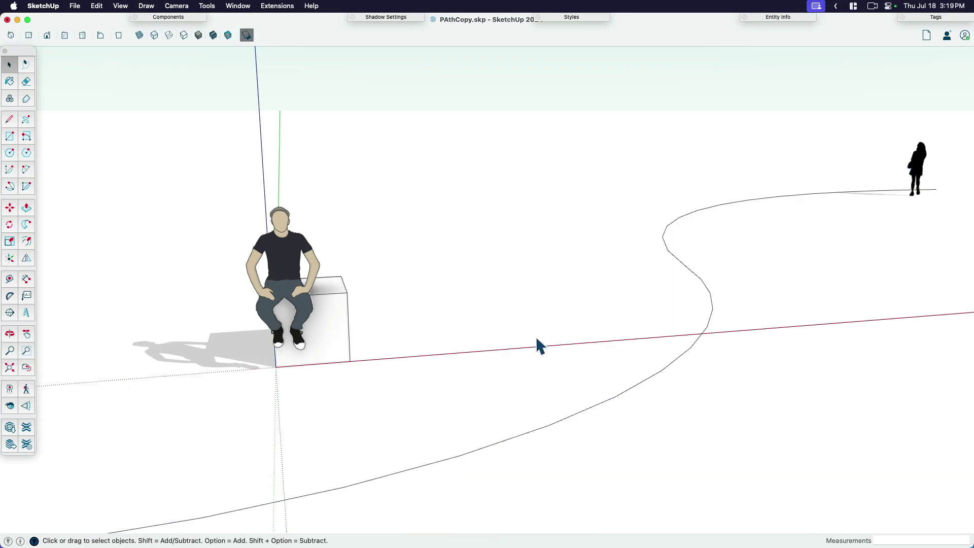
middle_click_drag(537, 339, 489, 353)
key("h")
left_click_drag(475, 355, 437, 289)
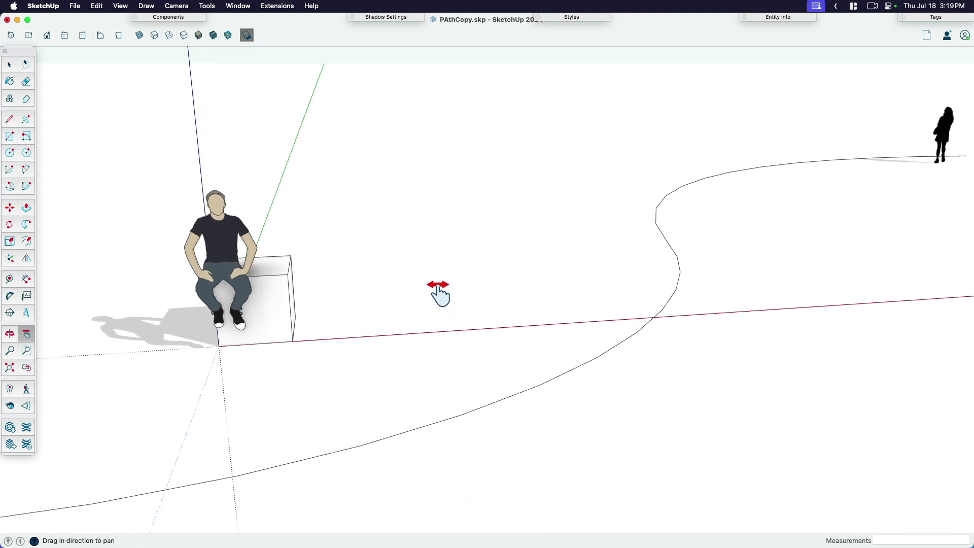
key("space")
scroll(412, 300, "down", 2)
- Reset the box component's axes, with the origin at its corner and red and green along its edges
left_click(302, 313)
key("h")
left_click_drag(348, 363, 385, 352)
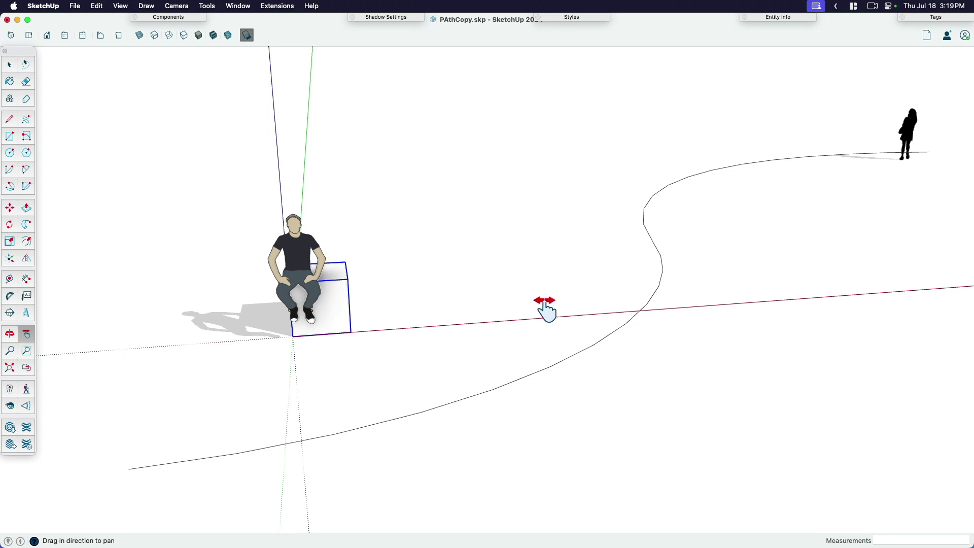
key("o")
mouse_move(533, 322)
left_mouse_down()
mouse_move(519, 332)
mouse_move(579, 246)
mouse_move(537, 323)
left_mouse_up()
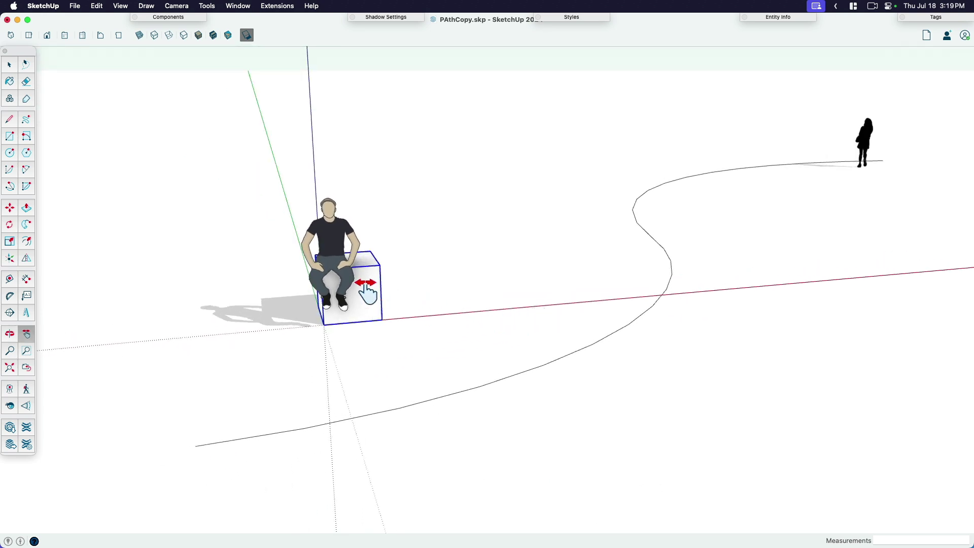
key("space")
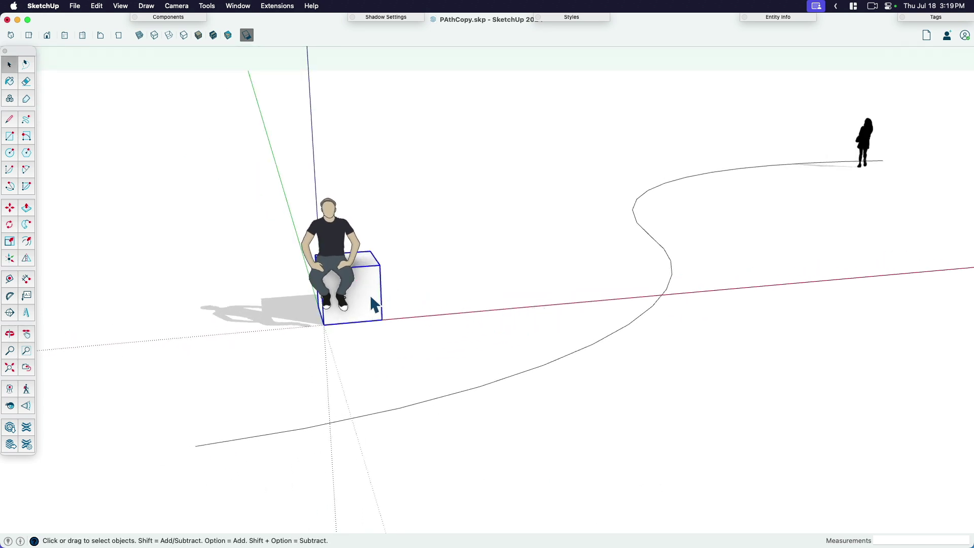
right_click(351, 326)
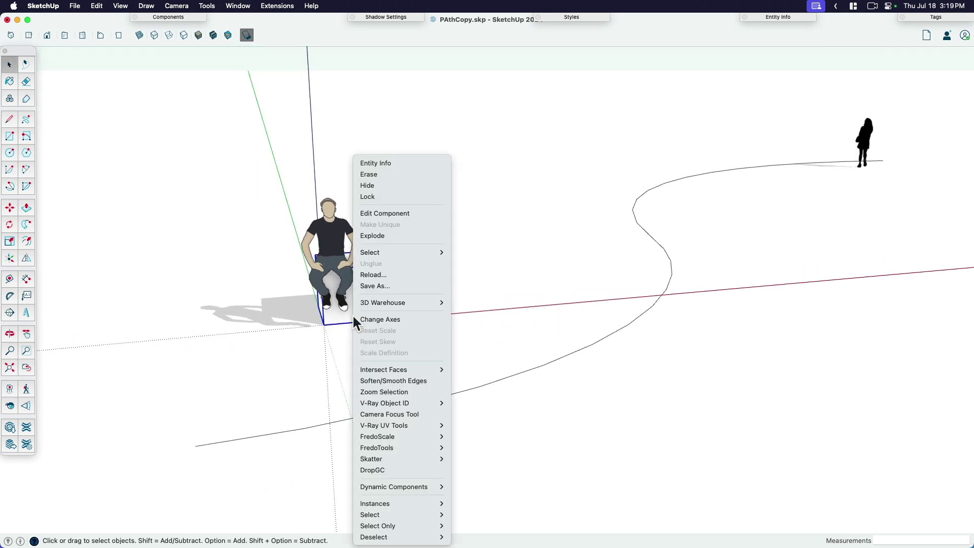
left_click(396, 319)
left_click(324, 325)
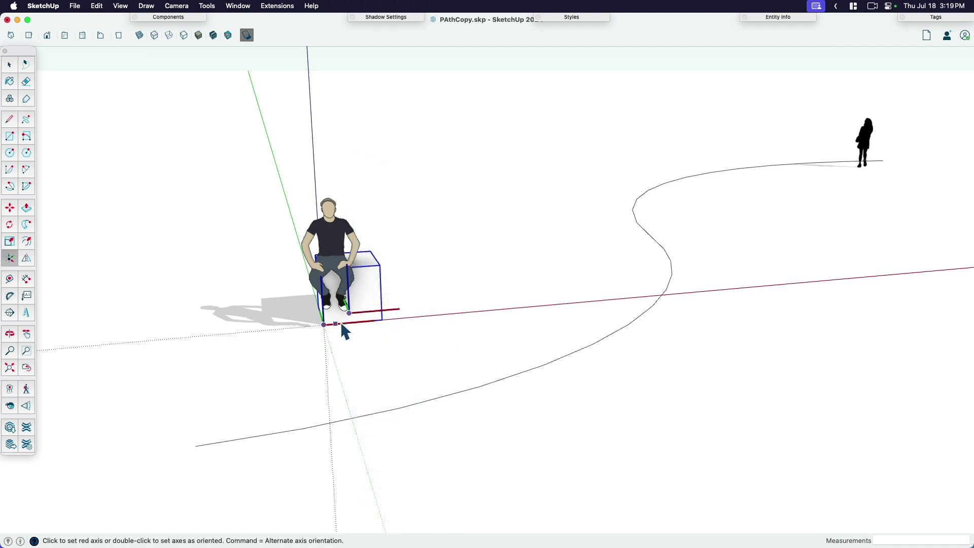
left_click(343, 325)
left_click(335, 314)
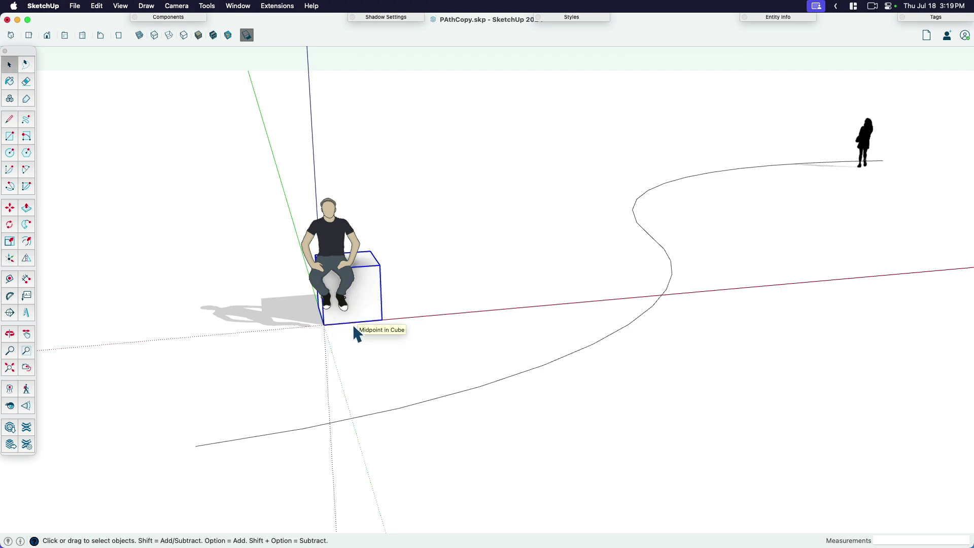
- Select the whole curved path
key("h")
key("space")
key("h")
left_click_drag(494, 304, 413, 333)
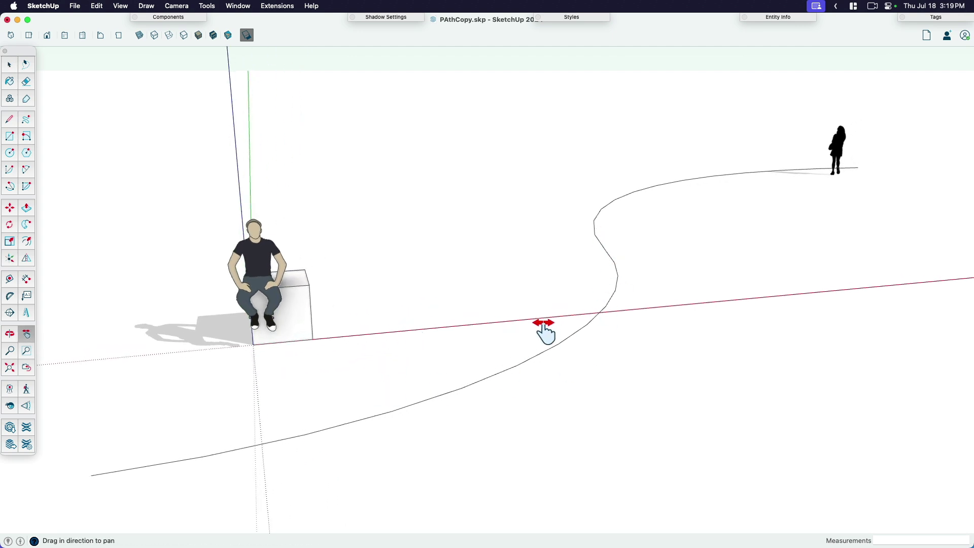
key("space")
left_click(617, 280)
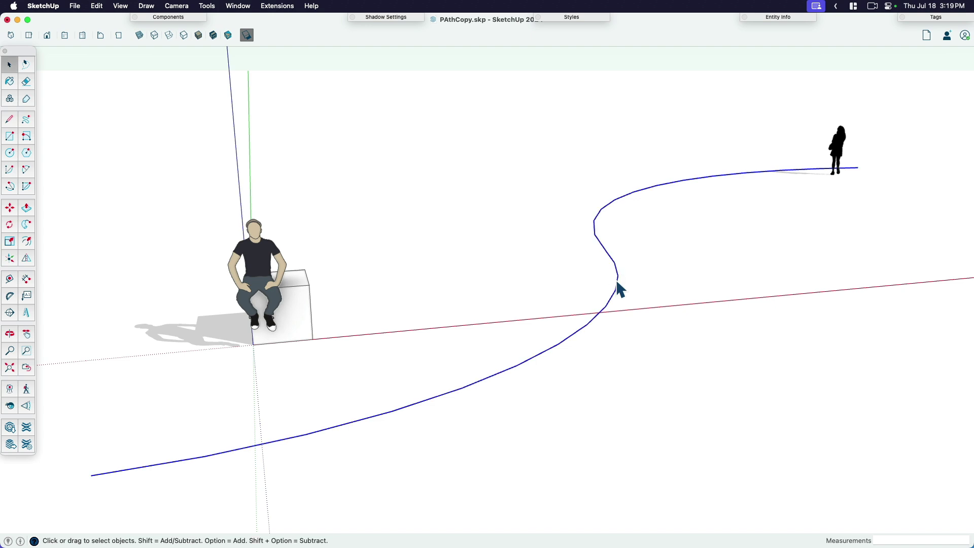
- Split the old curve with a short line, then select and delete both curves and the line
key("l")
left_click(619, 277)
left_click(682, 271)
key("space")
left_click(616, 265)
left_click(604, 307)
left_click(615, 261)
middle_click_drag(617, 269, 565, 308)
left_click_drag(629, 334, 564, 282)
key("Delete")
- Draw a two-point arc from the green axis, then undo it as misplaced
key("a")
left_click(411, 396)
left_click(683, 250)
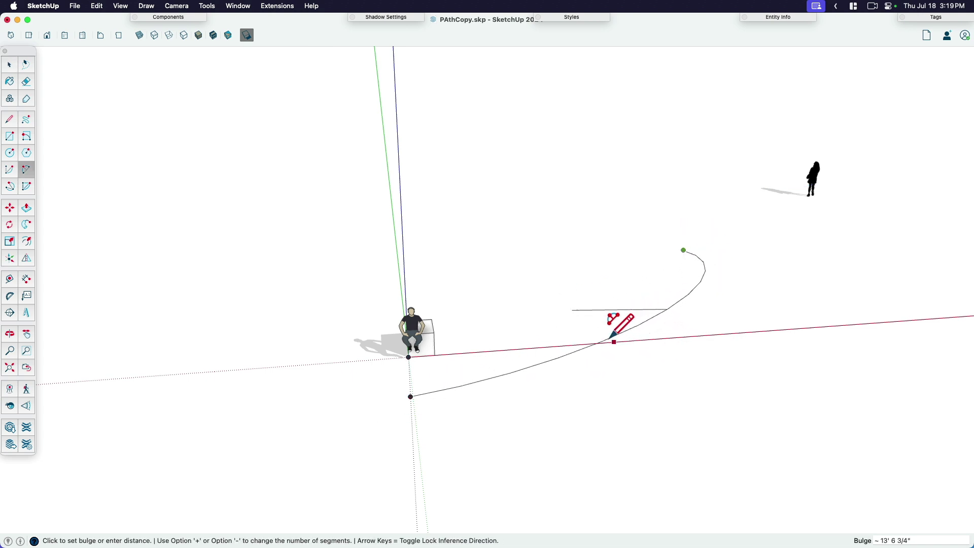
left_click(599, 349)
key("space")
middle_click_drag(638, 359, 613, 335)
key("super+z")
- Draw a two-point arc from the box's corner to near the standing figure
key("a")
left_click(288, 334)
left_click(683, 145)
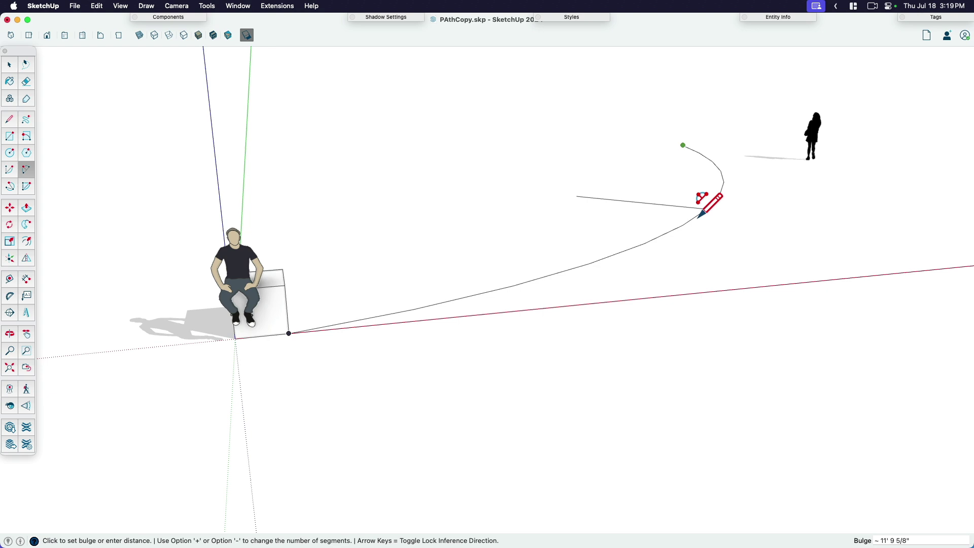
left_click(648, 224)
key("space")
middle_click_drag(622, 303, 644, 328)
scroll(591, 330, "up", 3)
scroll(590, 325, "down", 3)
left_click(632, 325)
left_click(264, 384)
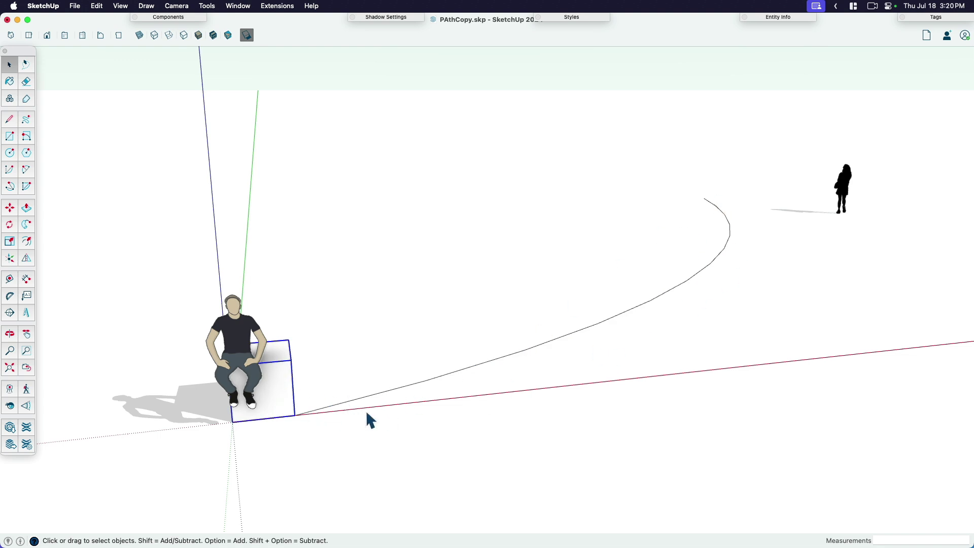
key("m")
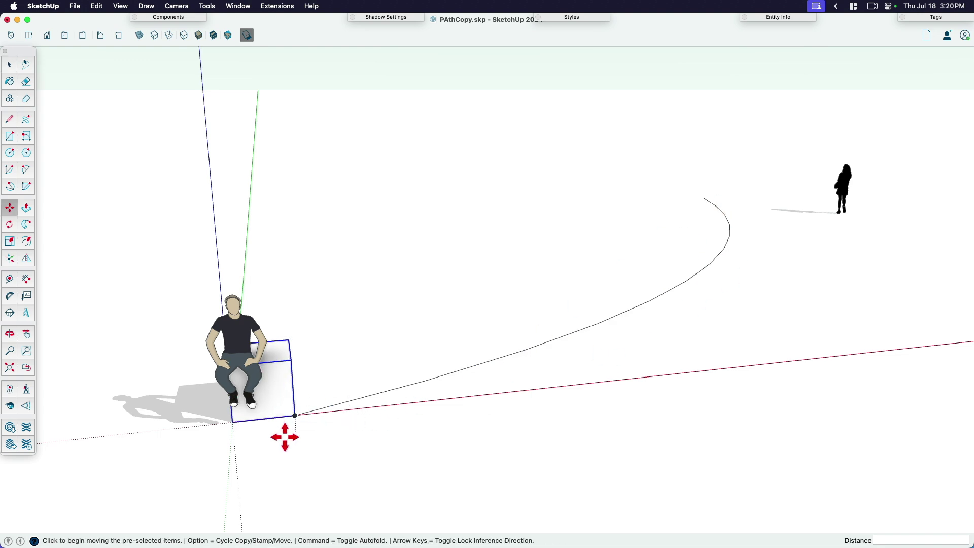
key("alt")
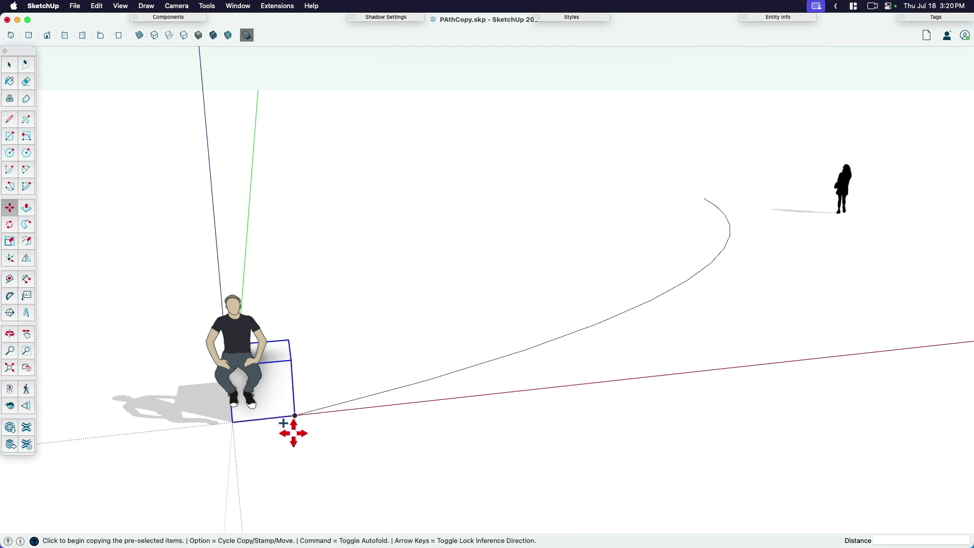
left_click(291, 431)
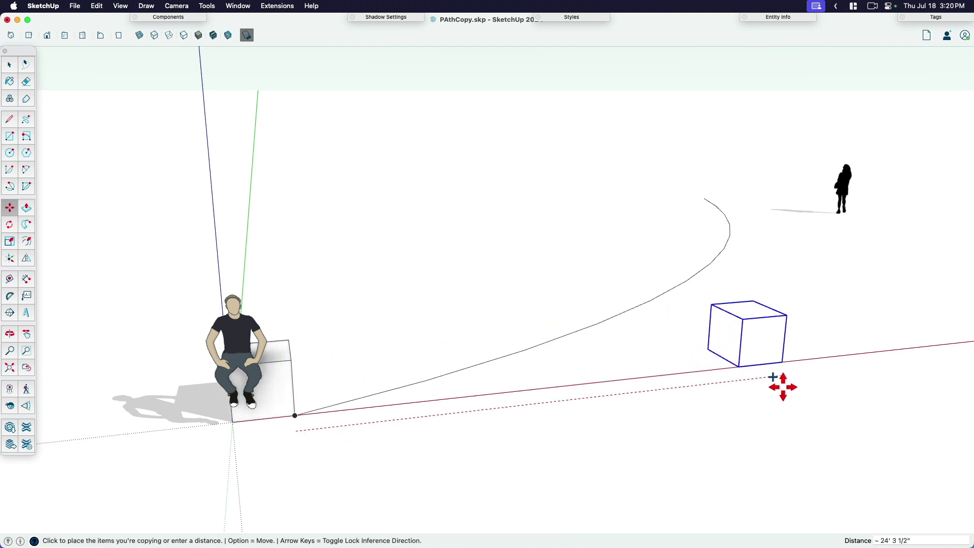
left_click(478, 416)
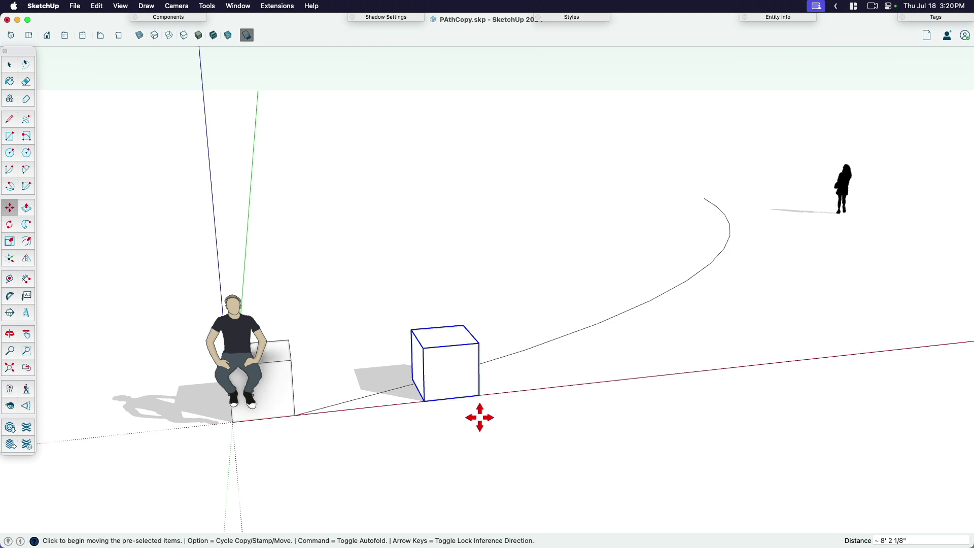
type("x4")
key("Return")
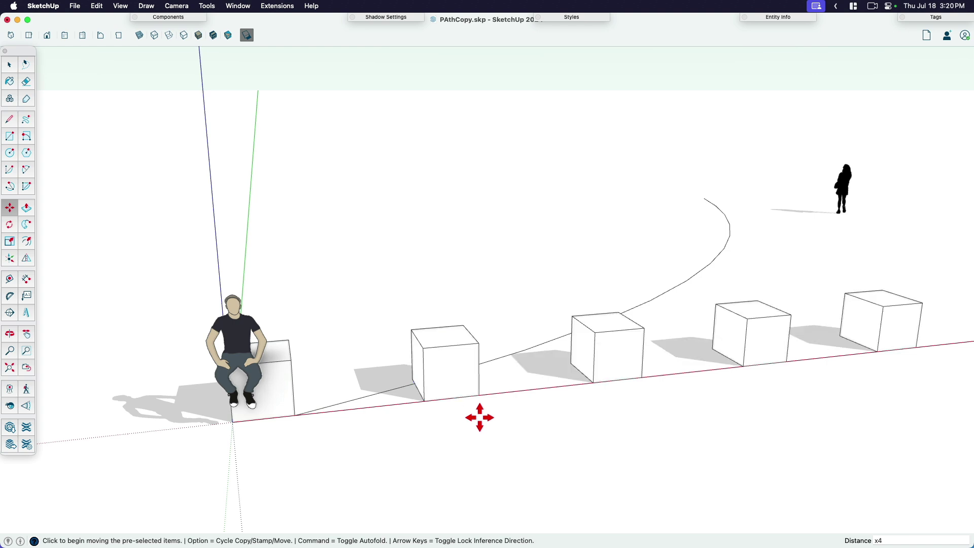
middle_click_drag(532, 370, 603, 406)
- Undo the box copies and select the arc path
key("super+z")
key("space")
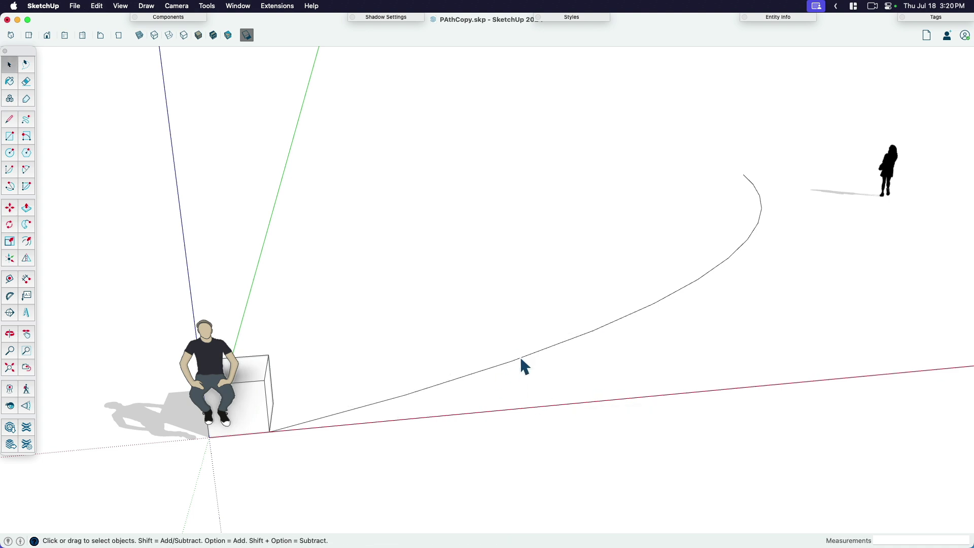
left_click(521, 355)
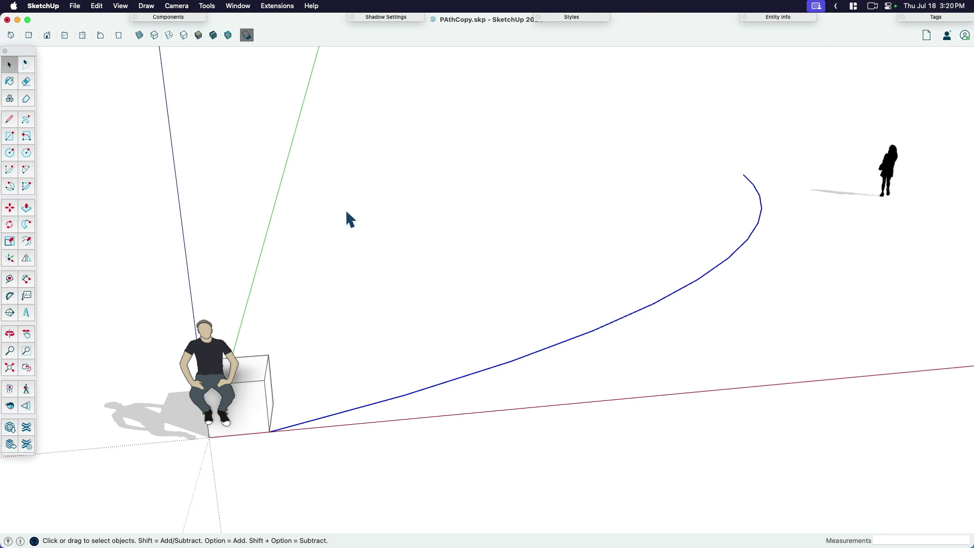
left_click(284, 381)
left_click(370, 405)
- With the arc reselected, launch Extensions > PathCopy at 6" spacing
middle_click_drag(370, 405, 348, 380)
left_click(217, 396)
left_click(293, 404)
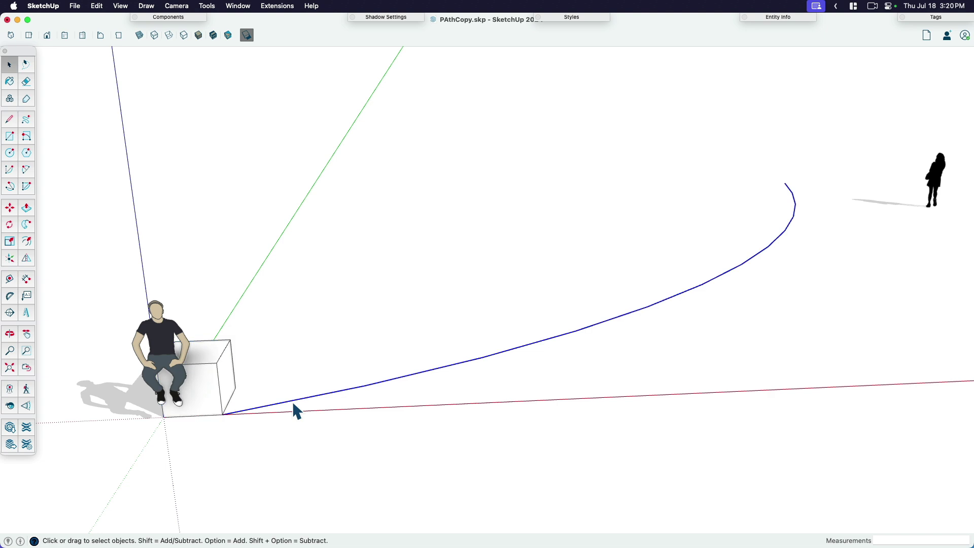
middle_click_drag(294, 404, 317, 372)
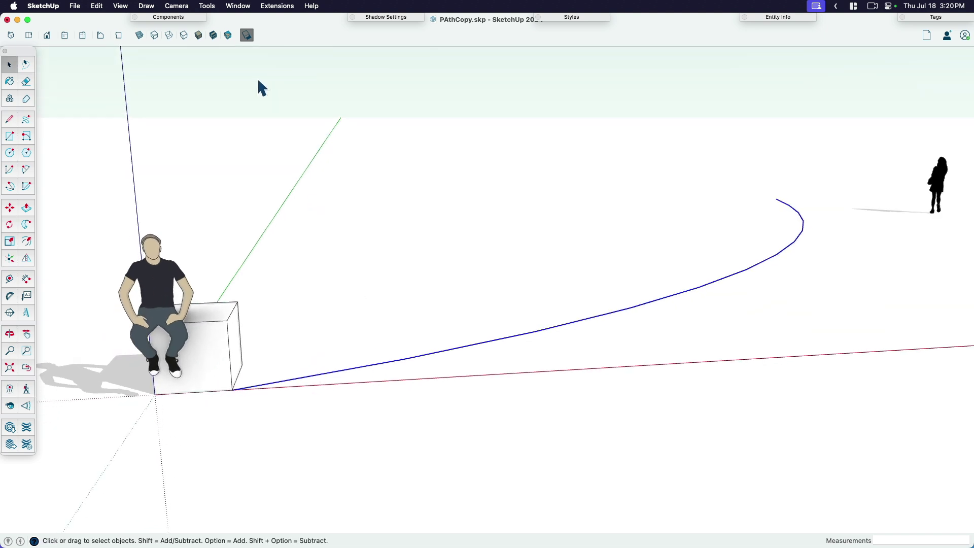
left_click(275, 7)
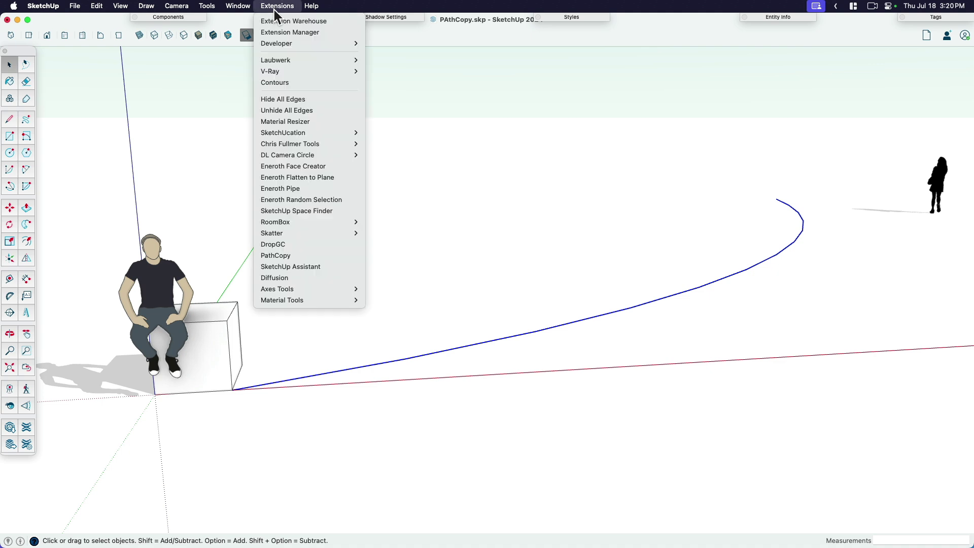
left_click(294, 257)
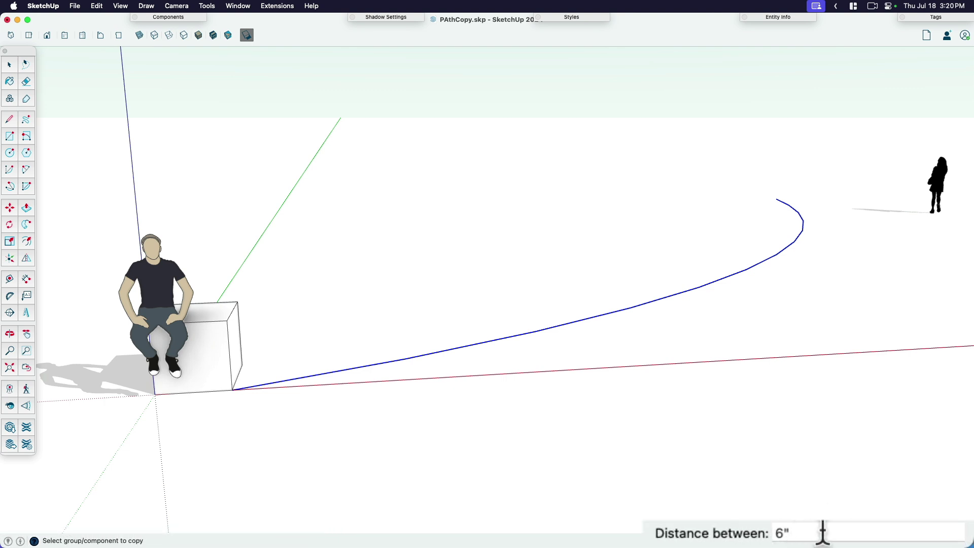
- Copy the box along the arc, trying 3', 5' and 2' before settling on 4' spacing
left_click(215, 336)
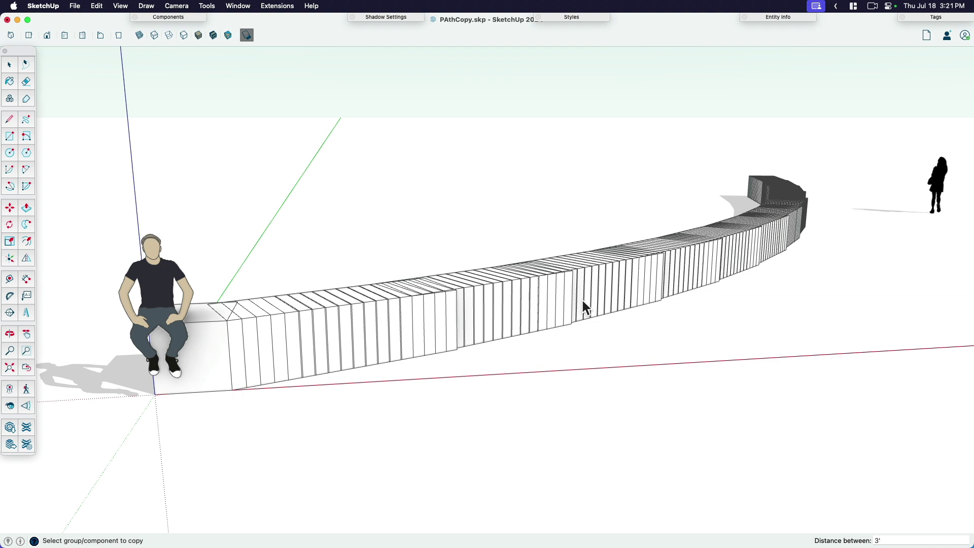
type("'")
key("Return")
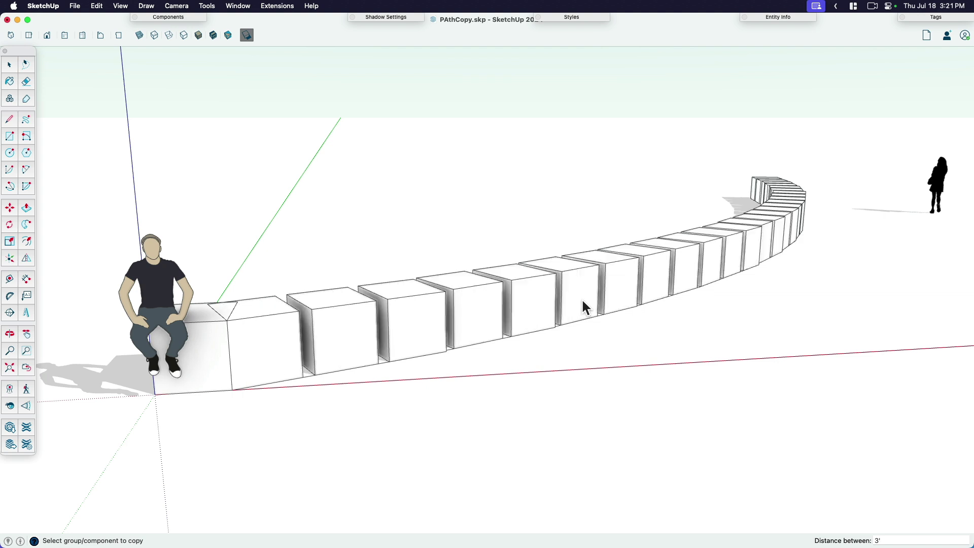
type("5'")
key("Return")
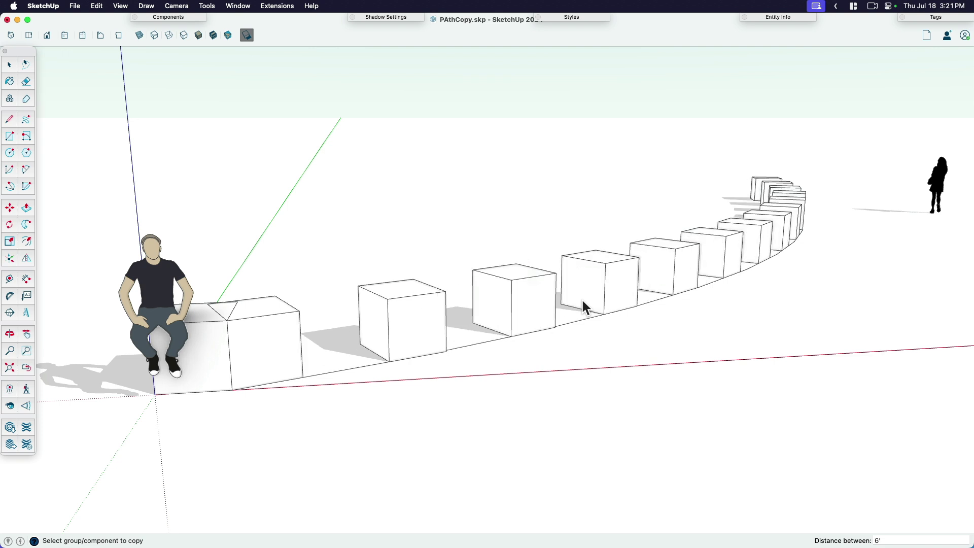
type("2'")
key("Return")
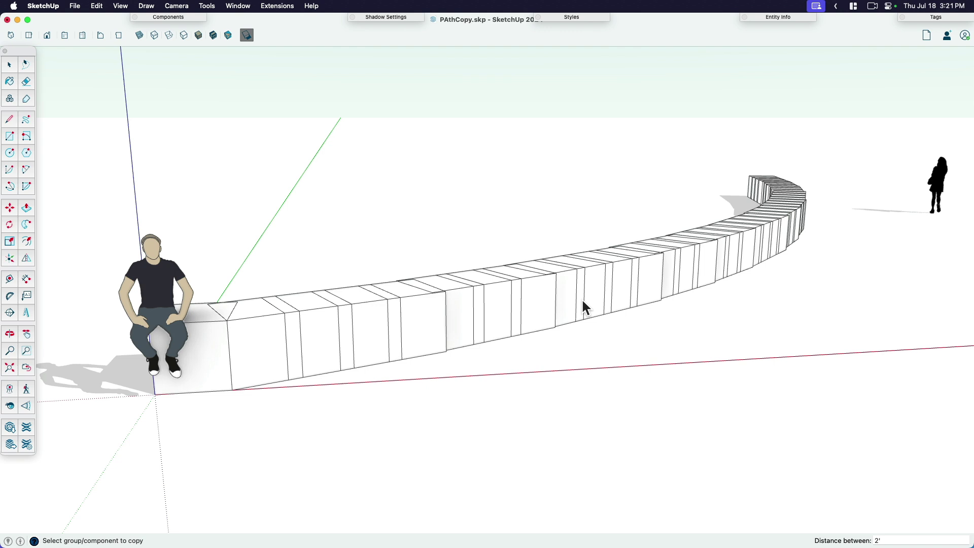
type("4'")
key("Return")
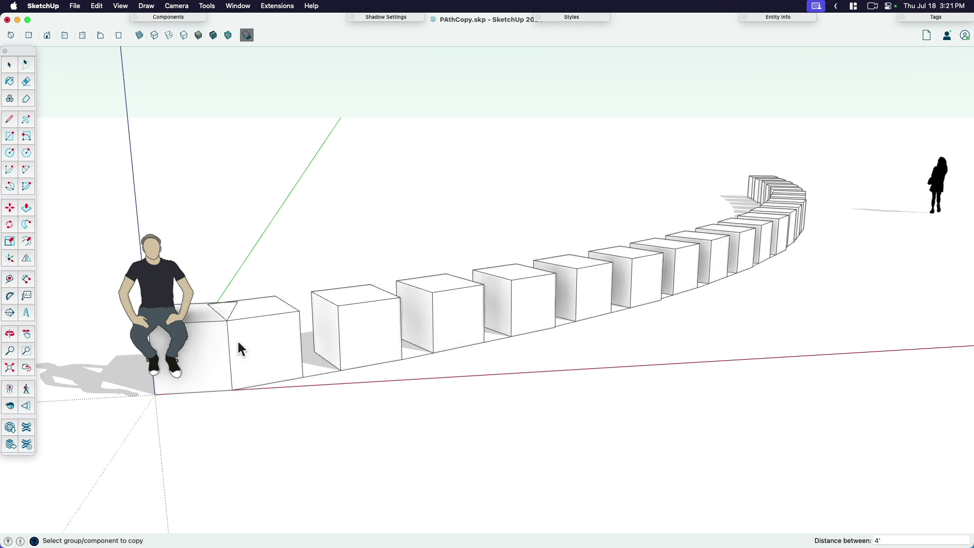
mouse_move(439, 348)
middle_mouse_down()
mouse_move(324, 350)
mouse_move(335, 387)
mouse_move(427, 337)
middle_mouse_up()
left_click(426, 337)
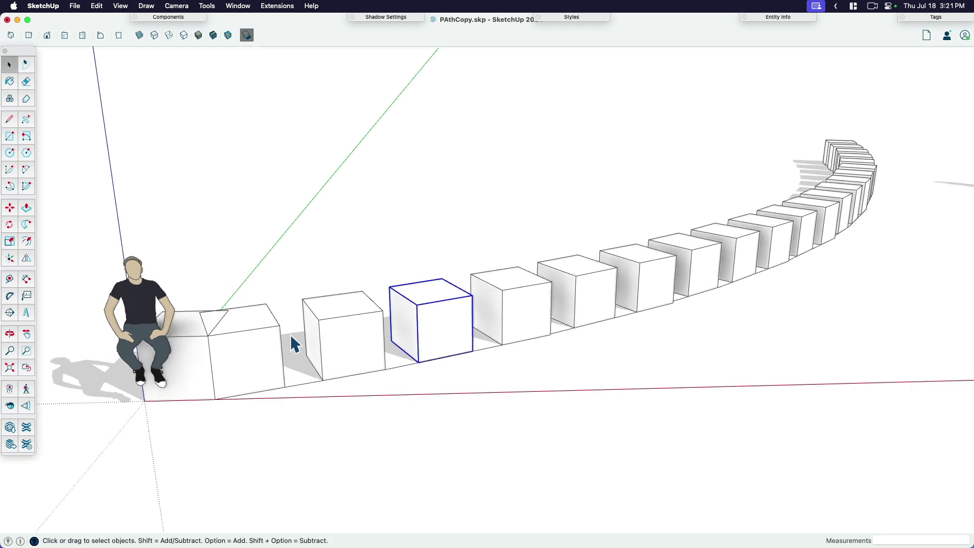
- Select all instances of the copied box and delete them
right_click(437, 316)
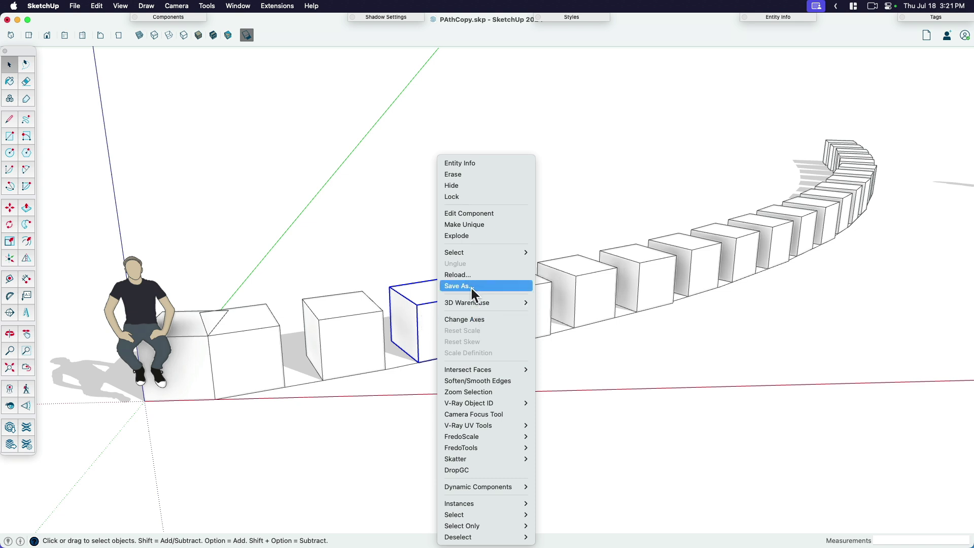
mouse_move(473, 251)
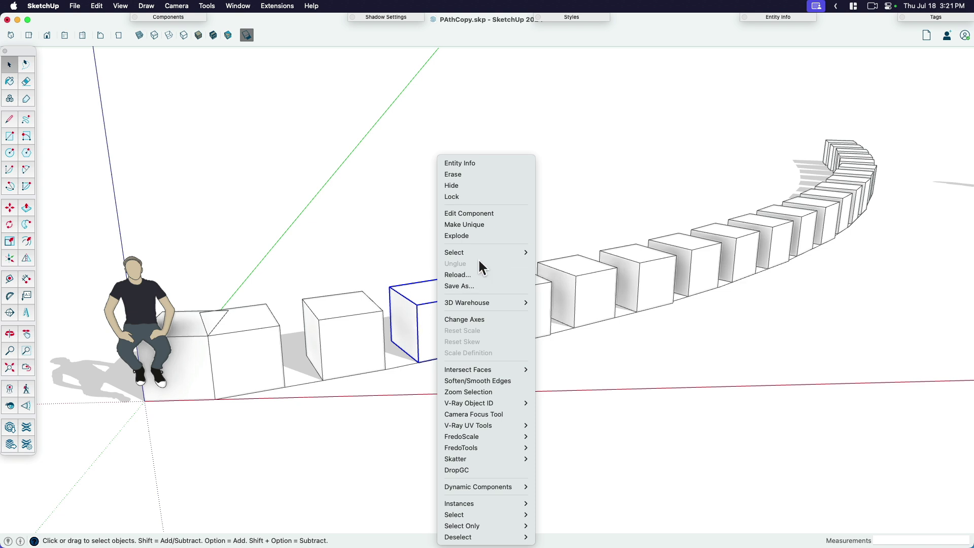
left_click(578, 263)
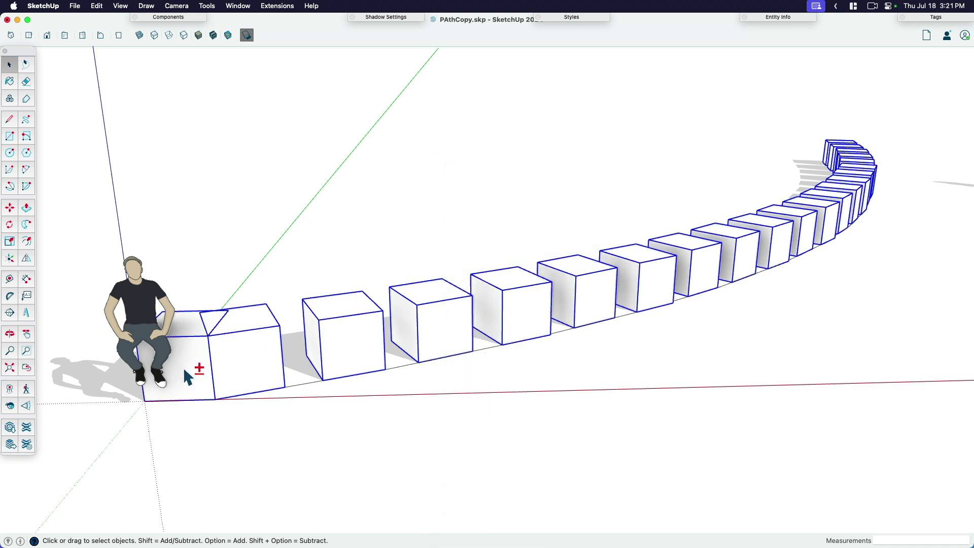
key("Delete")
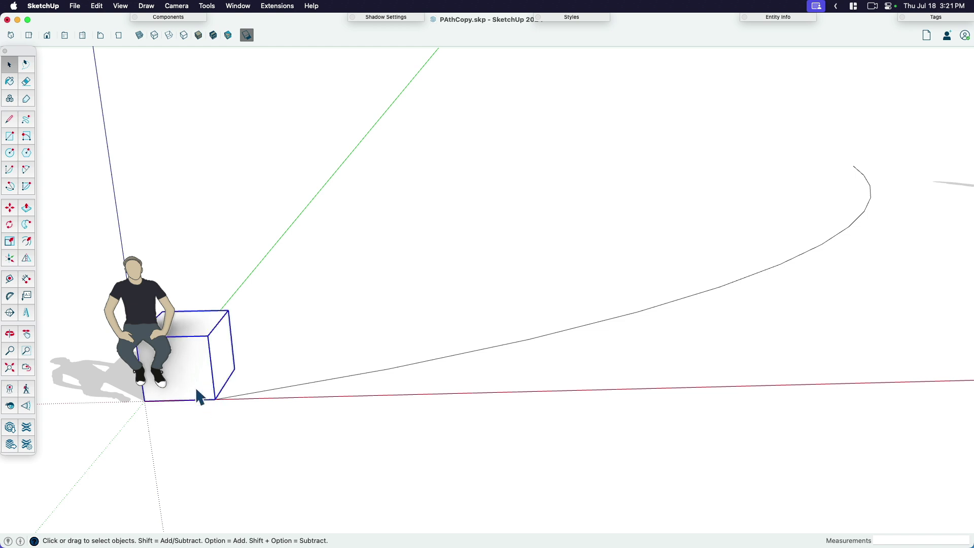
- Turn on Show component axes in Model Info > Components
middle_click_drag(198, 392, 198, 391)
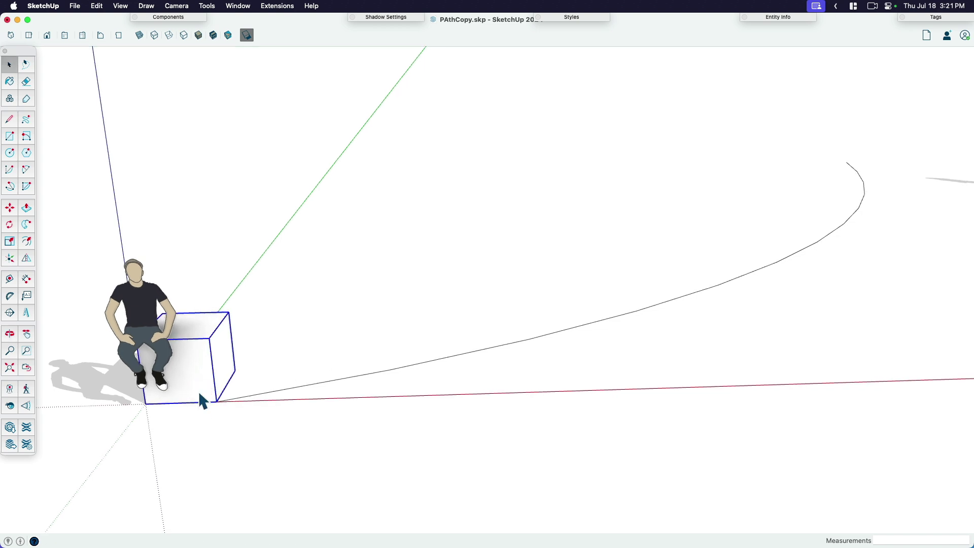
left_click(237, 6)
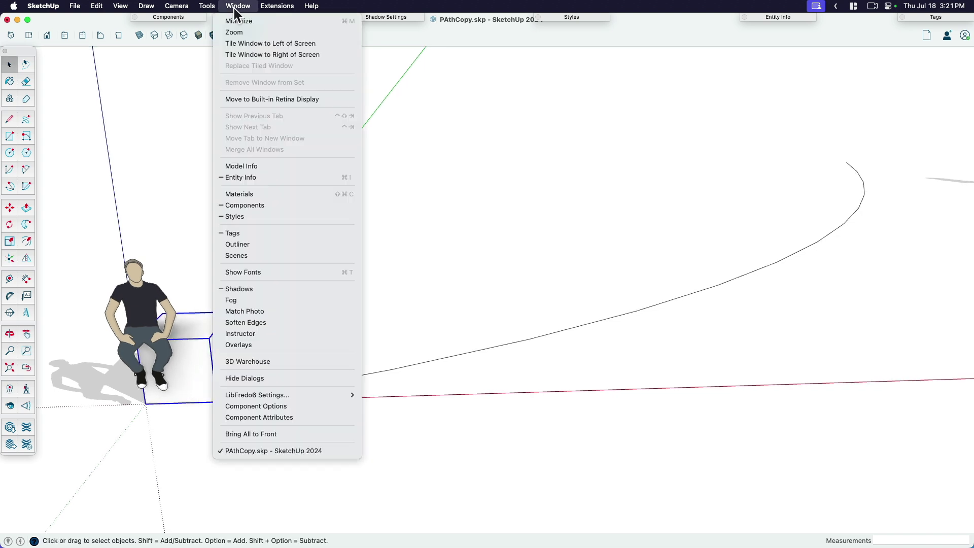
left_click(252, 167)
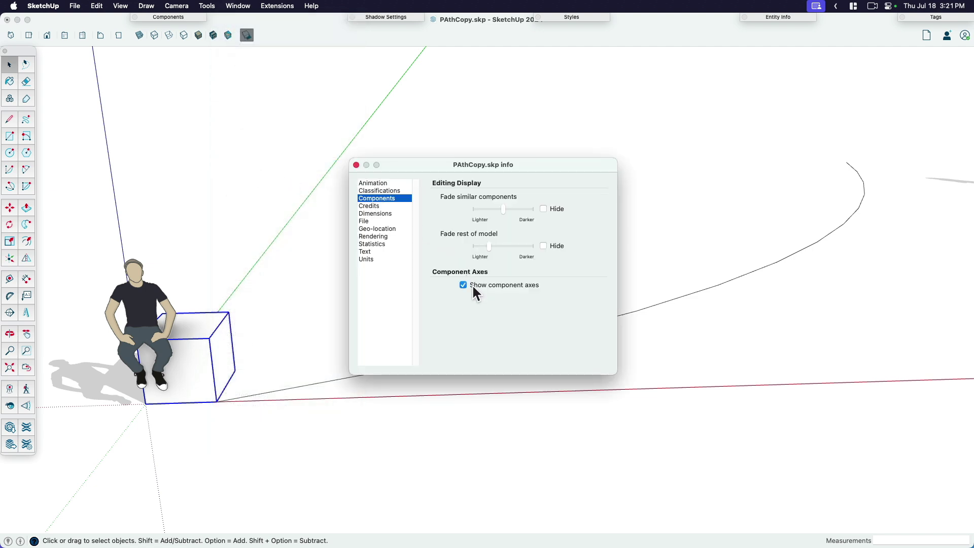
left_click(357, 165)
scroll(194, 401, "up", 3)
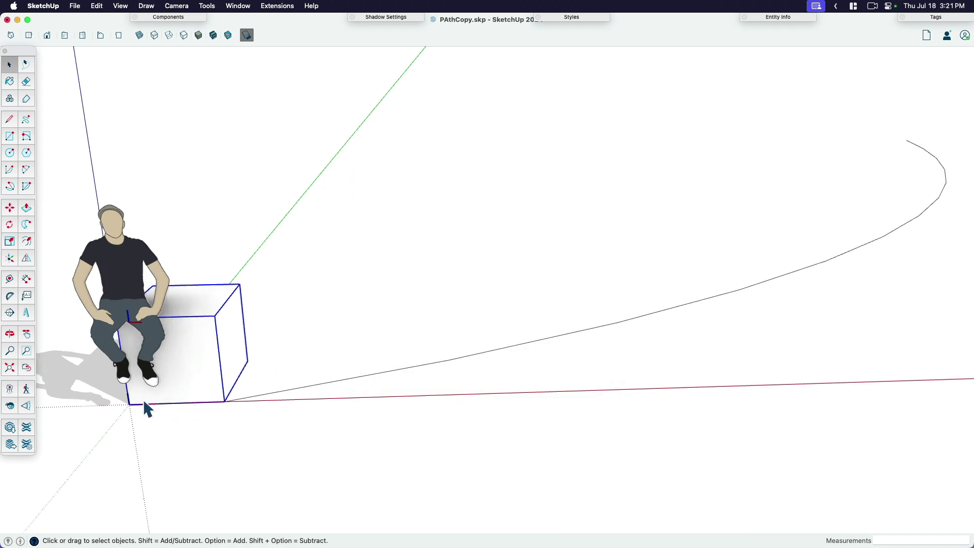
scroll(140, 403, "up", 5)
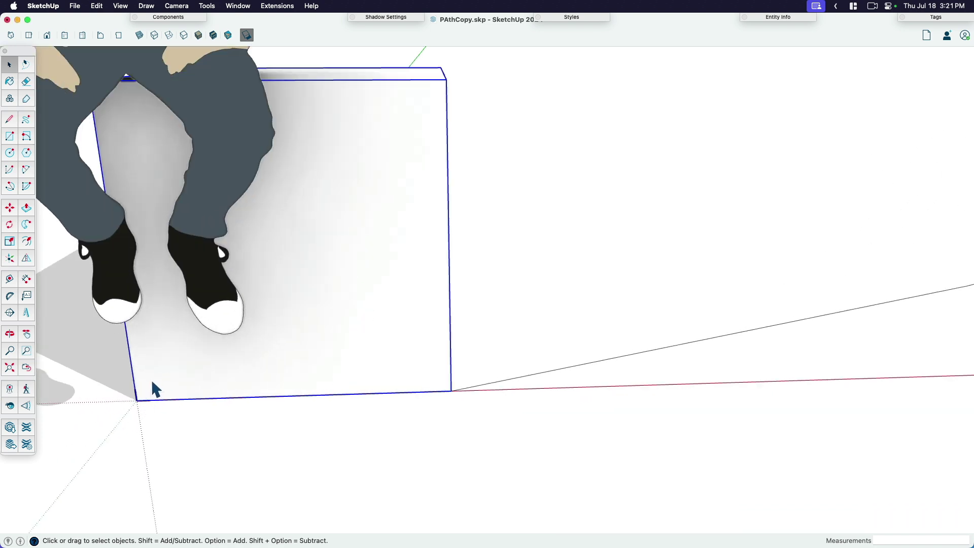
- Switch to X-ray so the box faces are see-through
key("Page_Down")
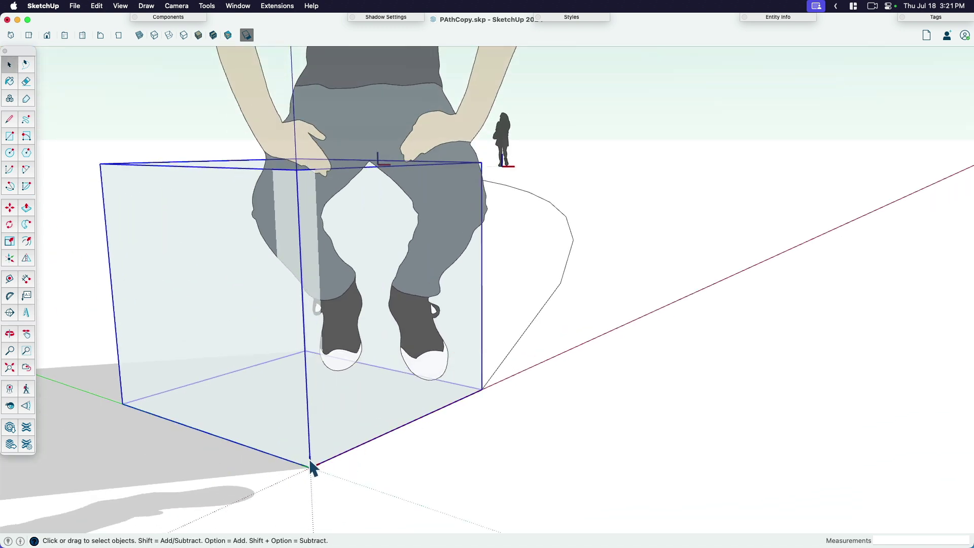
scroll(311, 466, "down", 4)
middle_click_drag(393, 452, 496, 388)
scroll(497, 388, "down", 3)
scroll(300, 411, "up", 2)
- Copy the box along the curved path again at 4' spacing
left_click(303, 409)
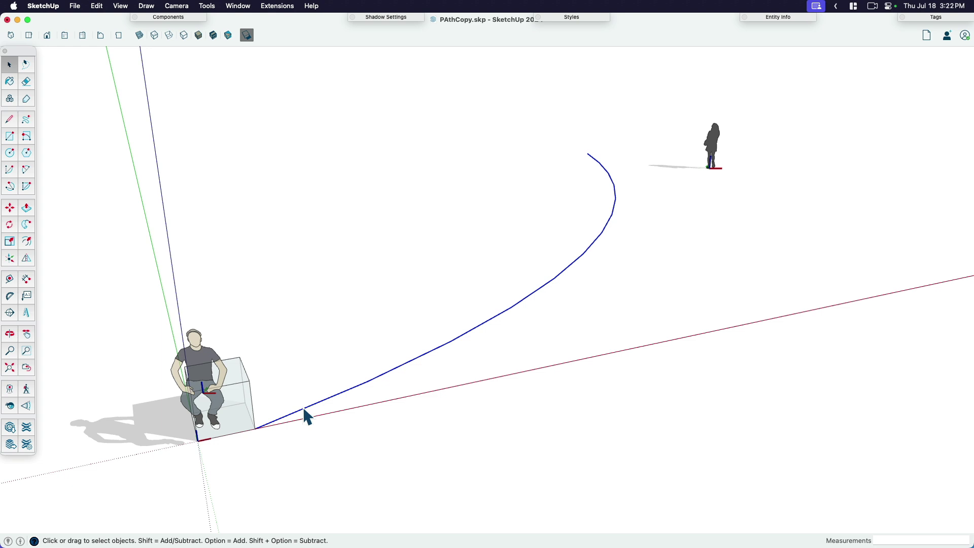
key("p")
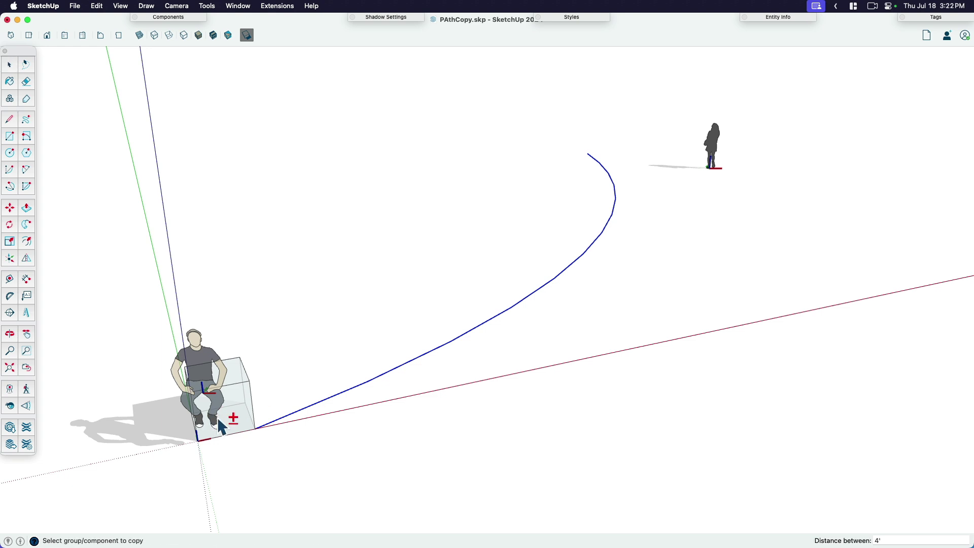
left_click(239, 404)
scroll(320, 404, "up", 3)
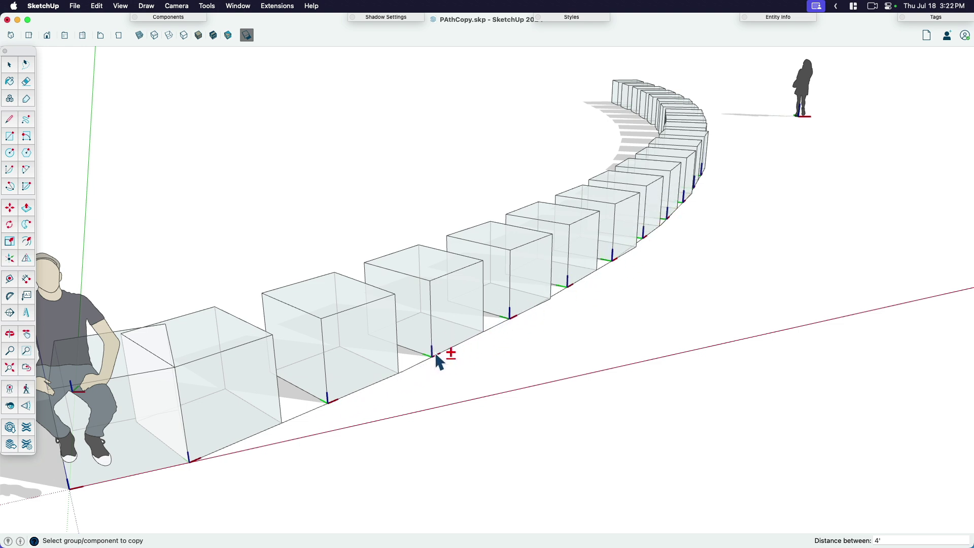
scroll(418, 373, "down", 3)
middle_click_drag(412, 360, 460, 337)
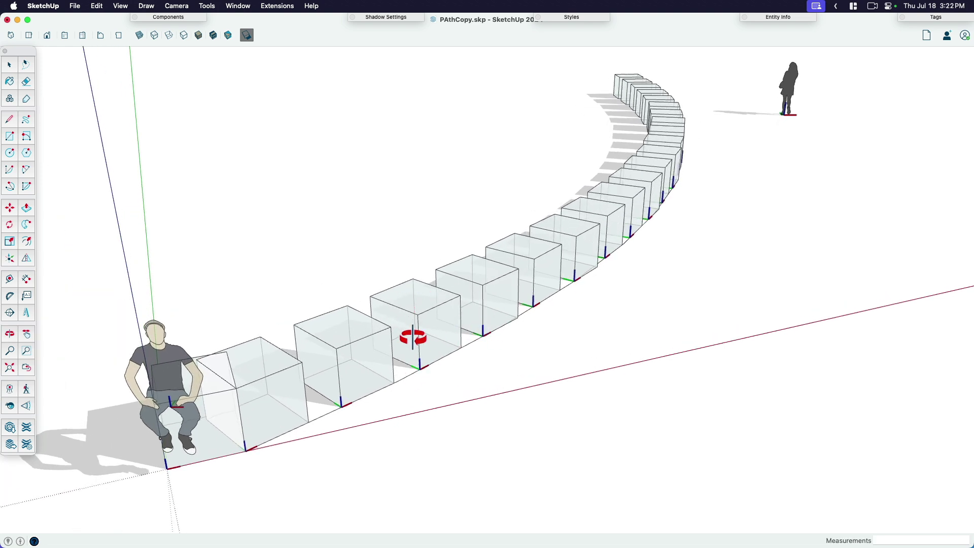
- Undo the copies along the curve and select the box component
key("space")
key("super+z")
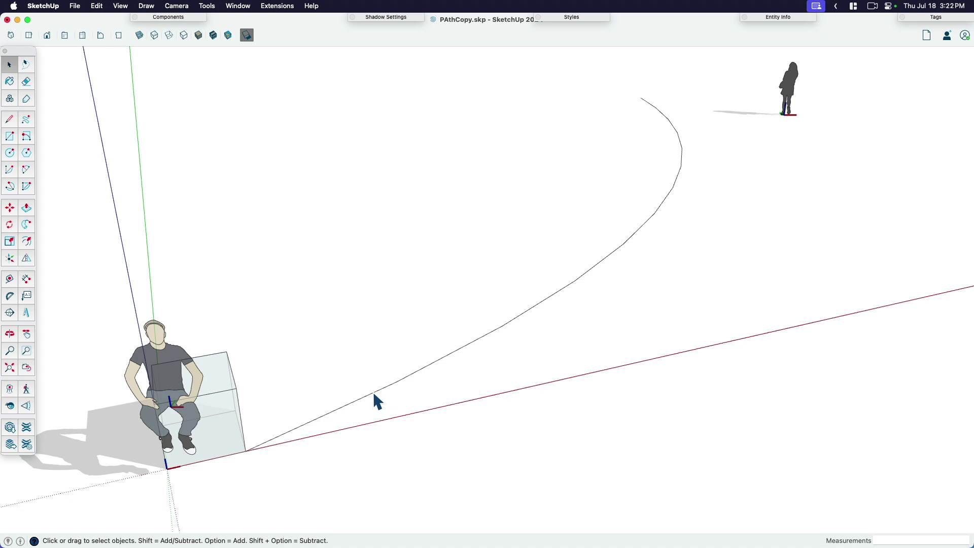
left_click(374, 395)
left_click(220, 408)
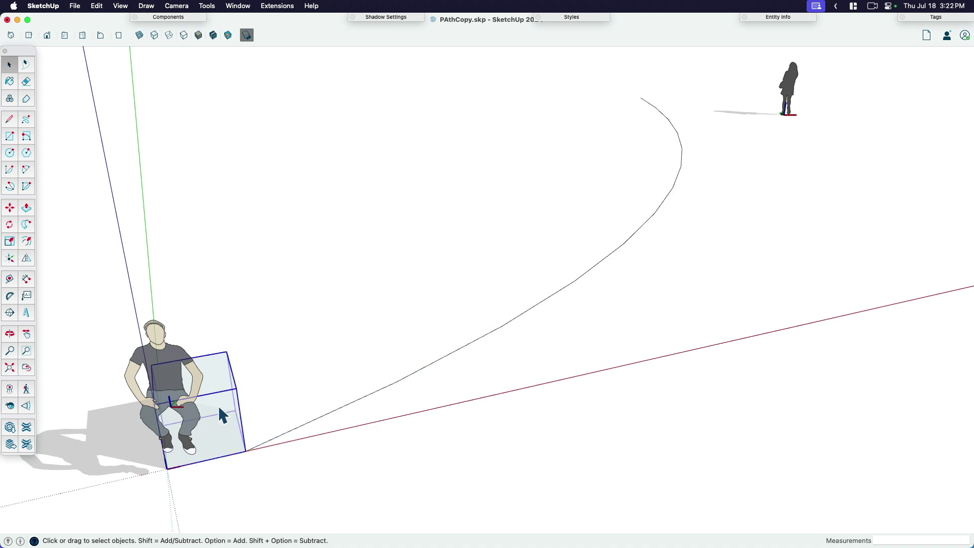
left_click(319, 419)
left_click(242, 429)
scroll(188, 446, "up", 4)
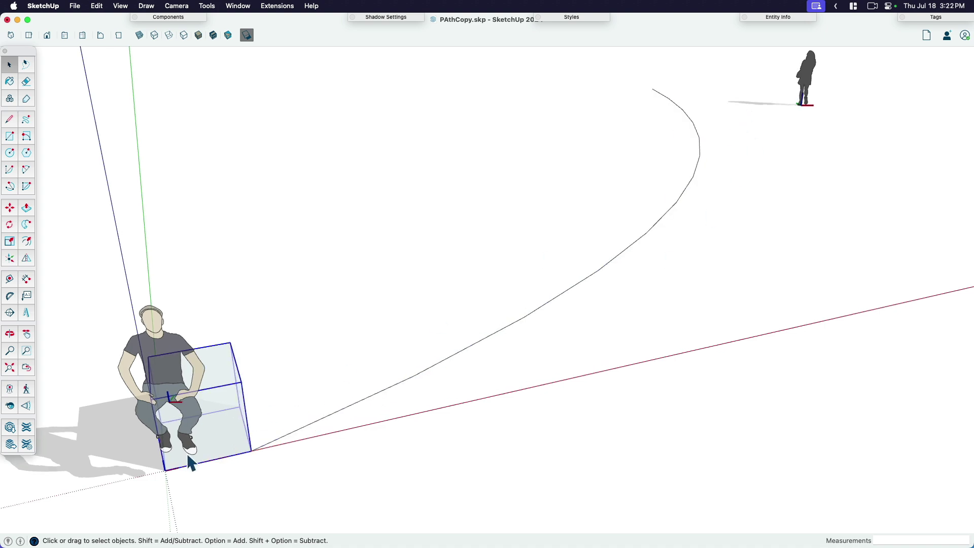
- Run Extensions > Axes Tools > Set Origin for Selected on the box
right_click(212, 429)
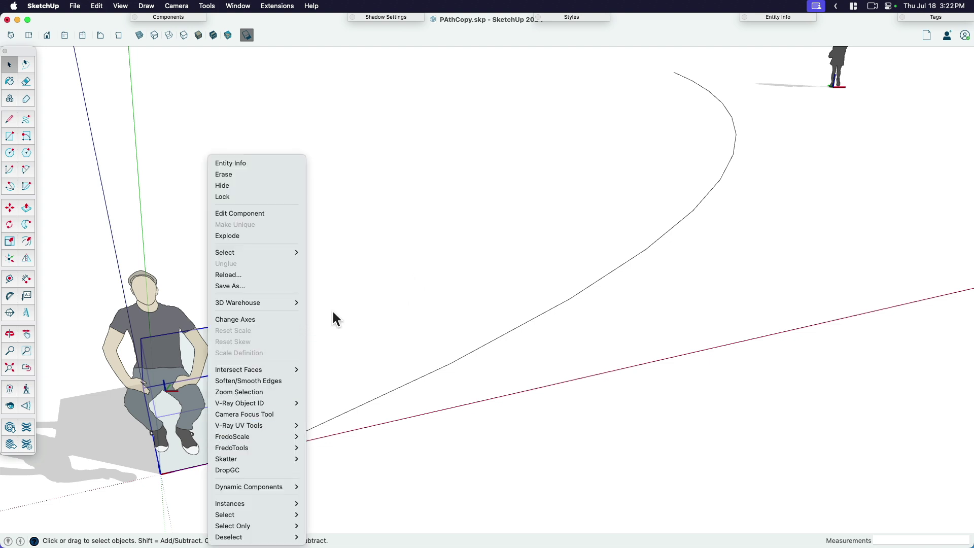
left_click(185, 479)
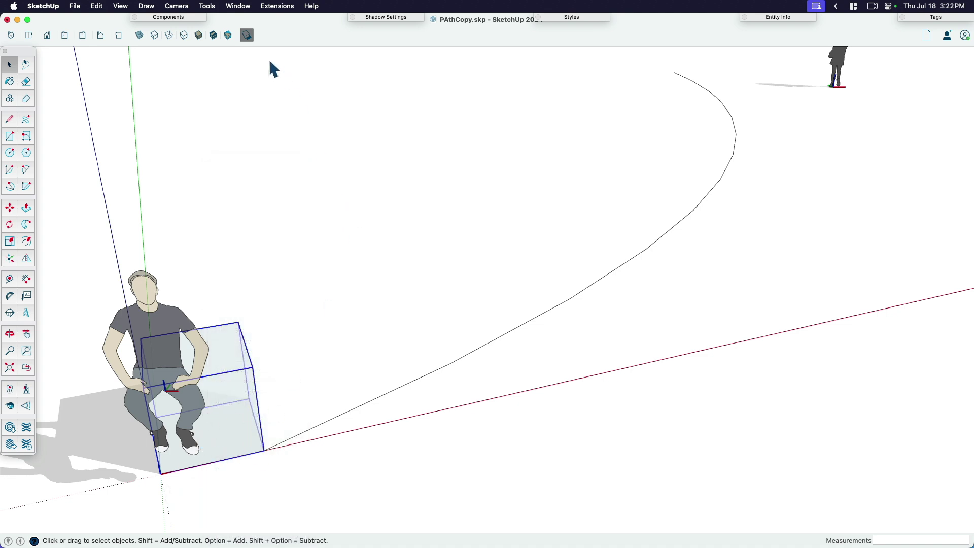
left_click(274, 7)
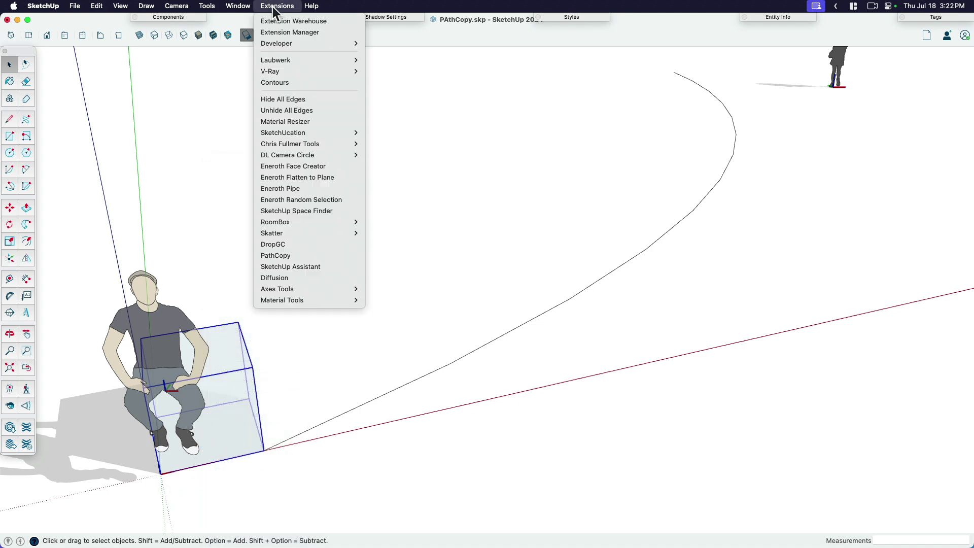
mouse_move(298, 290)
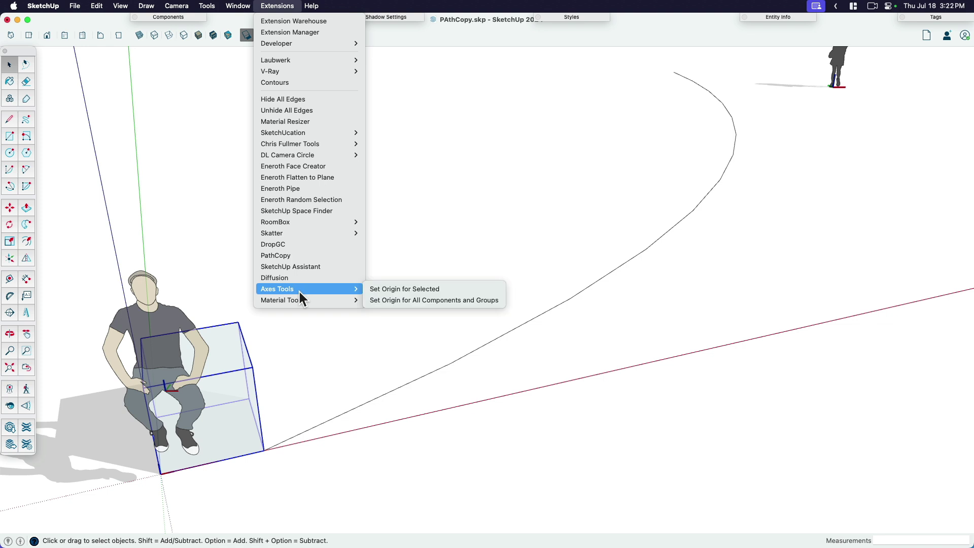
left_click(394, 291)
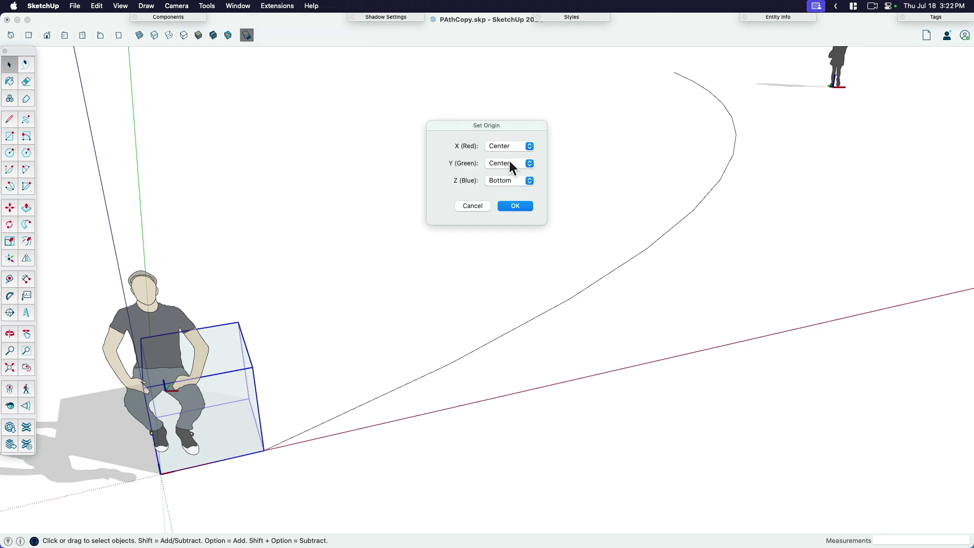
- Confirm the box origin at X Center, Y Center, Z Bottom
left_click(515, 205)
middle_click_drag(279, 449, 162, 453)
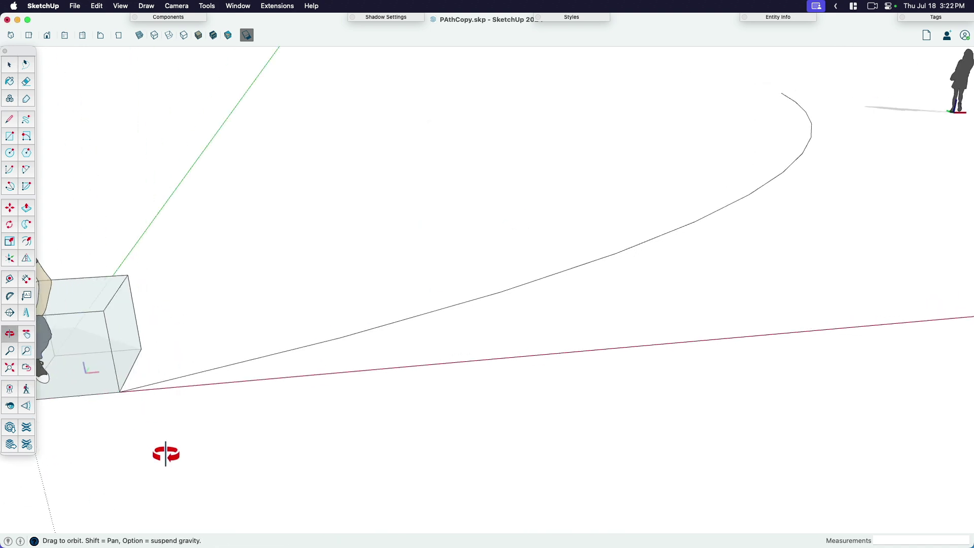
key("space")
key("h")
scroll(198, 385, "up", 5)
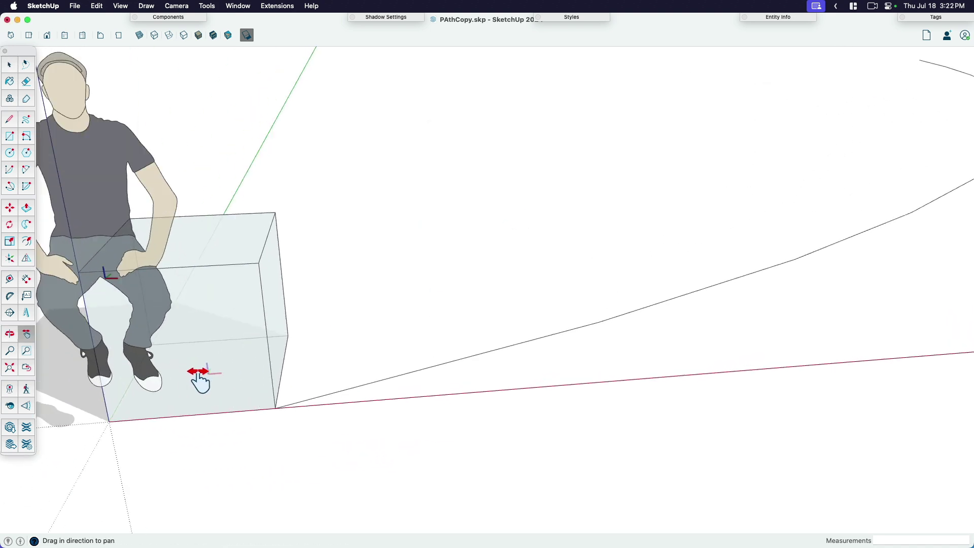
scroll(203, 376, "up", 2)
scroll(206, 375, "down", 4)
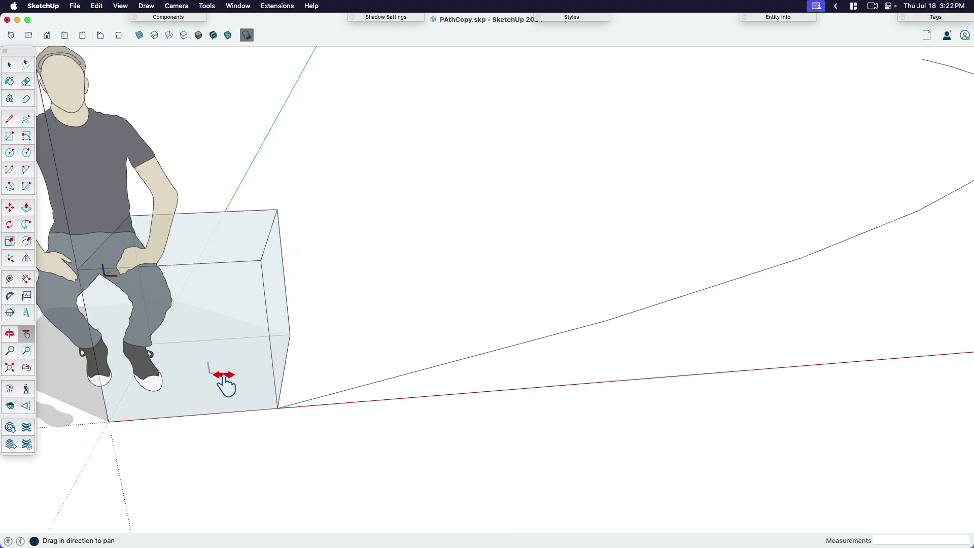
scroll(212, 389, "up", 3)
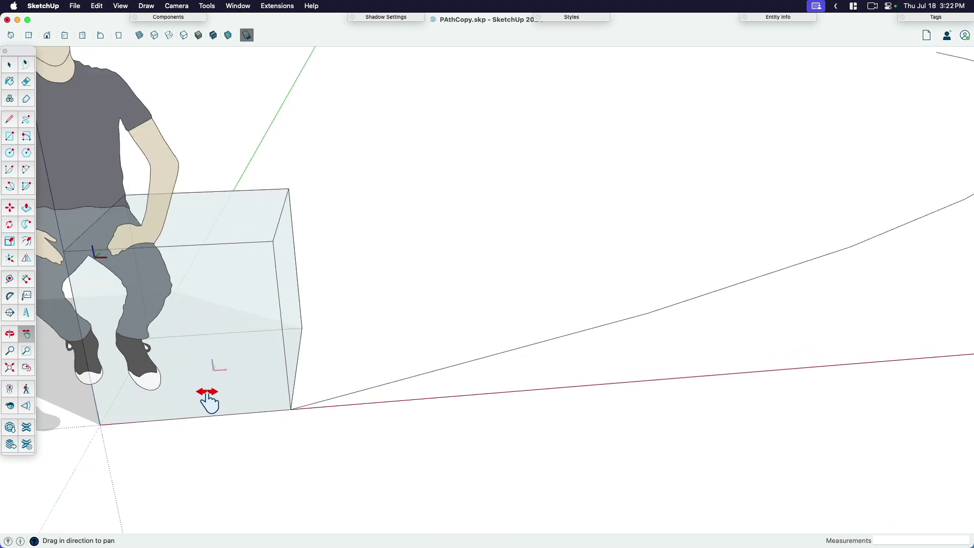
scroll(213, 399, "down", 3)
scroll(213, 401, "down", 1)
key("space")
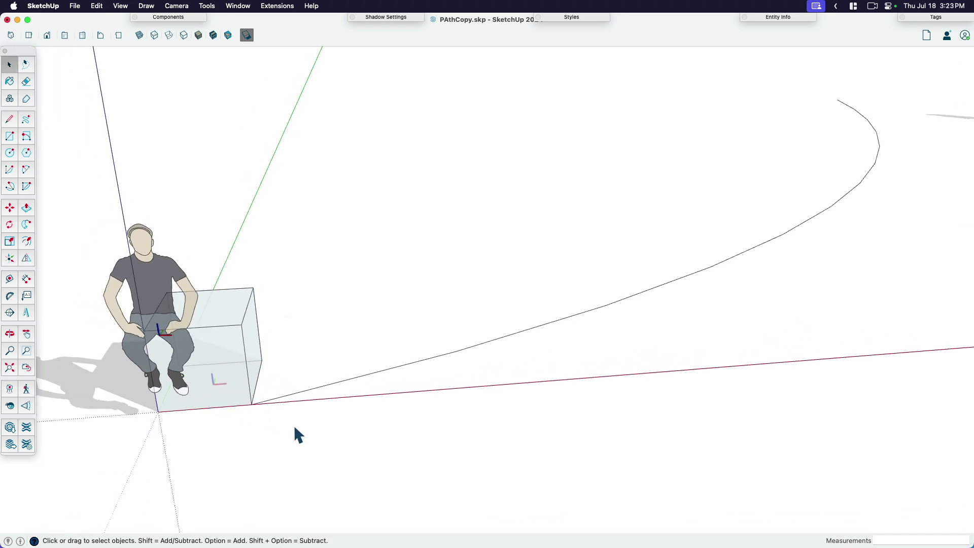
- Copy the cube every 4' along the curved path, centered on the curve
key("p")
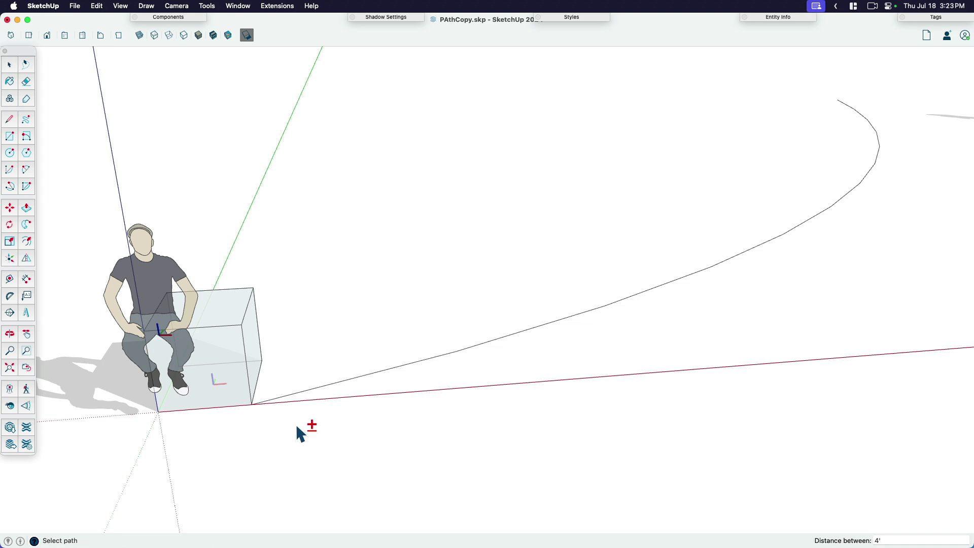
left_click(341, 383)
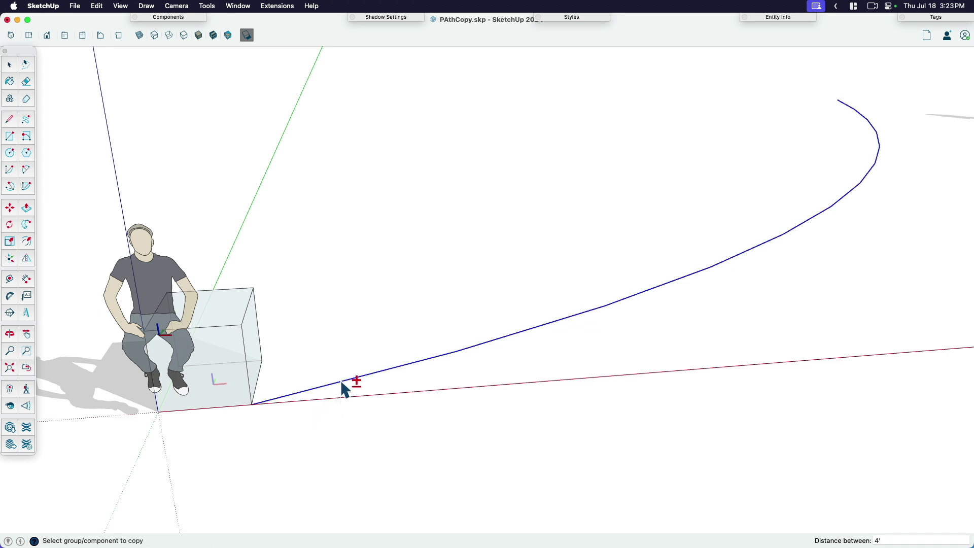
key("space")
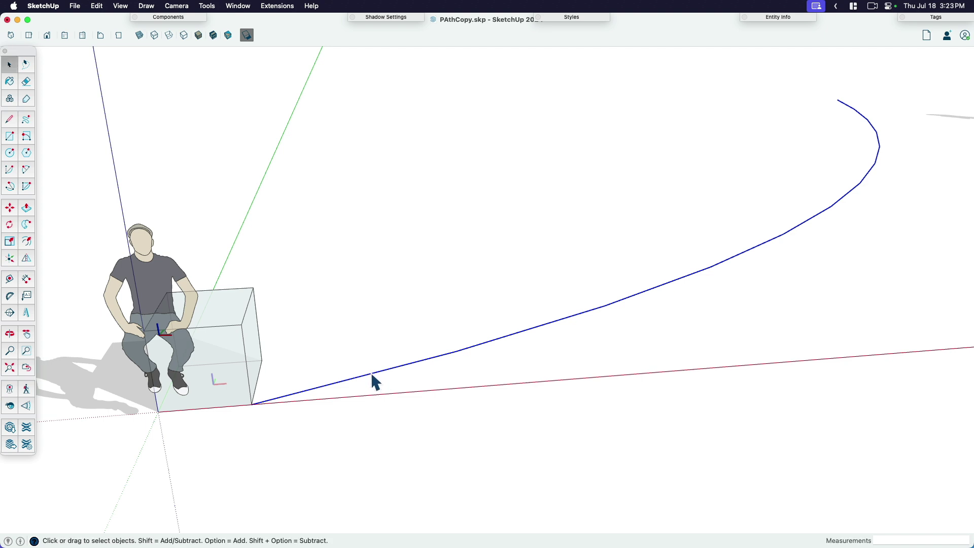
key("p")
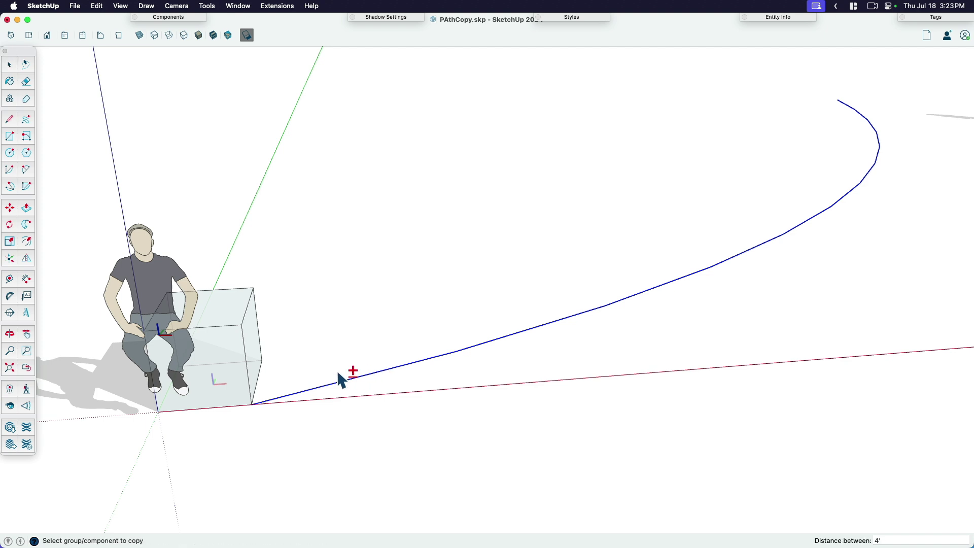
left_click(235, 341)
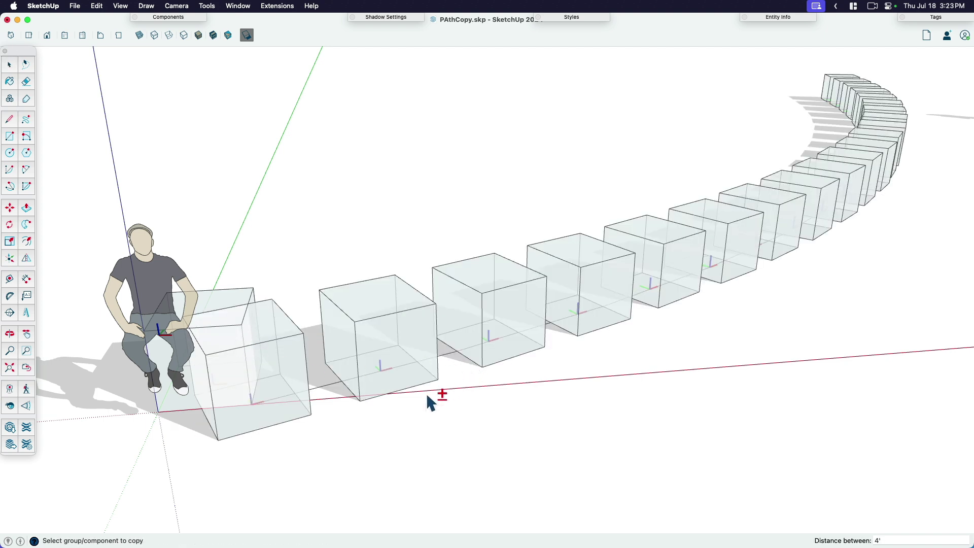
middle_click_drag(426, 394, 448, 420)
middle_click_drag(616, 403, 391, 355)
- Undo the cube copies along the path
key("space")
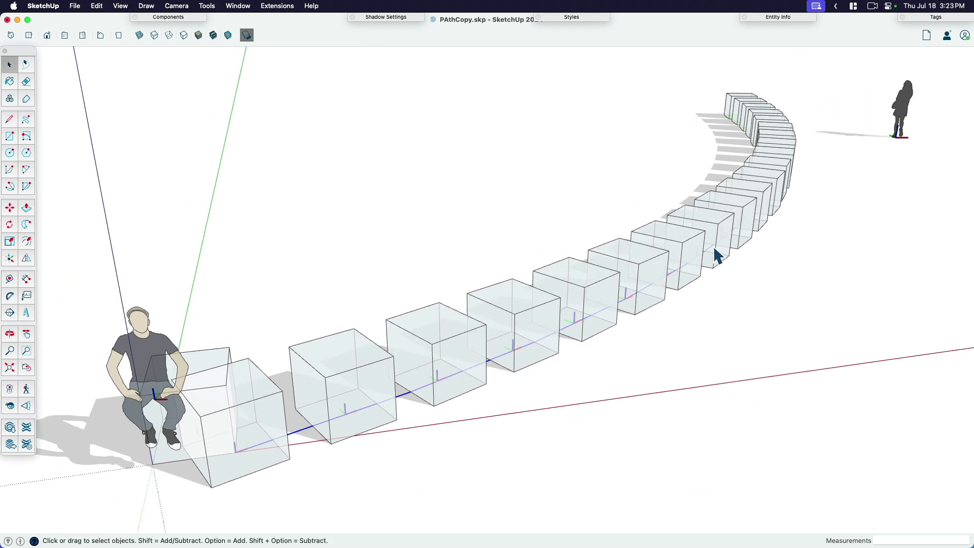
scroll(777, 236, "down", 3)
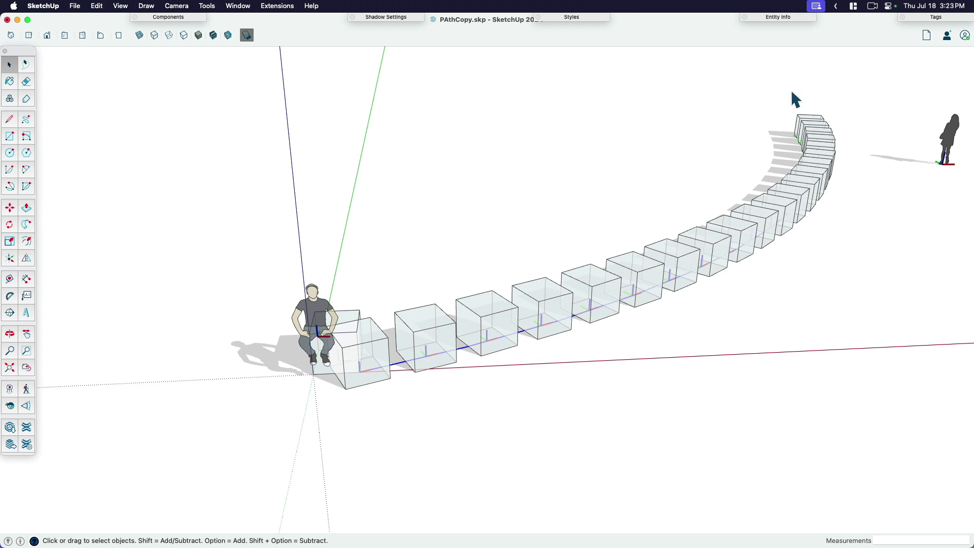
key("super+z")
scroll(360, 373, "down", 5)
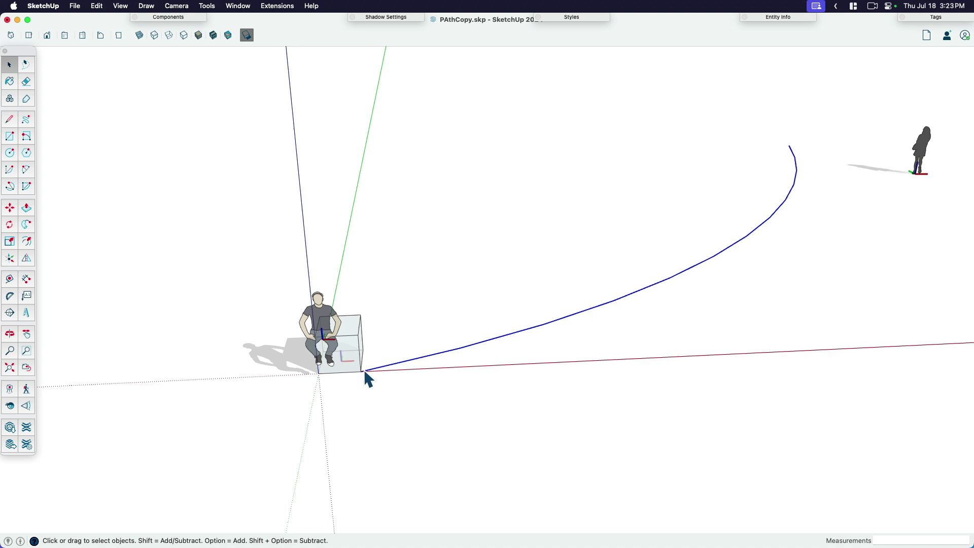
- Draw a second arc from the path's far end bending back, then select both curves
key("a")
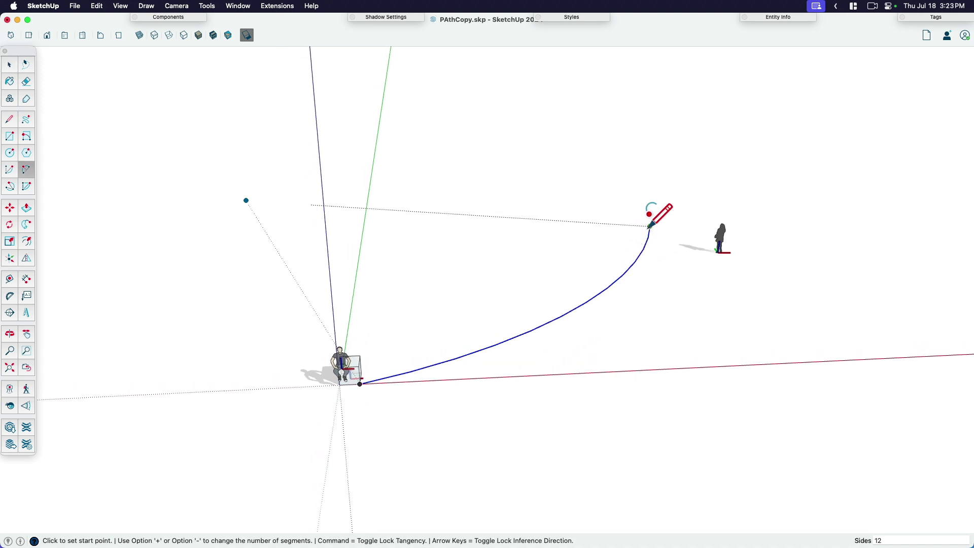
left_click(650, 226)
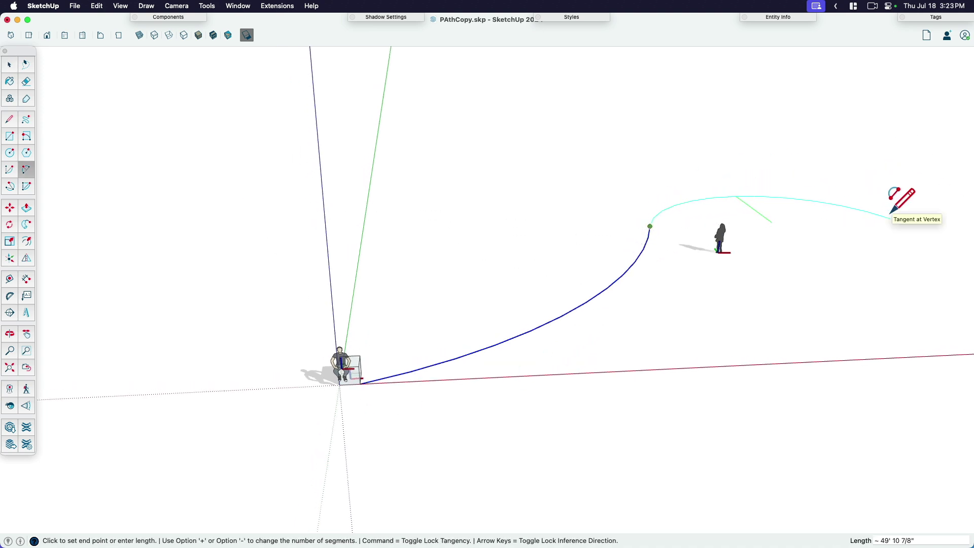
left_click(890, 219)
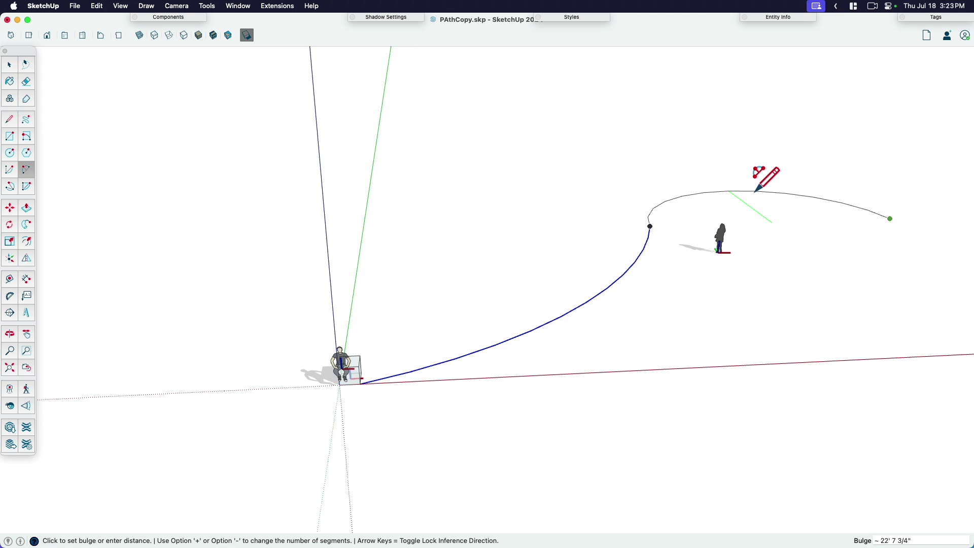
left_click(747, 180)
scroll(412, 327, "down", 1)
key("space")
middle_click_drag(517, 398, 616, 193)
left_click(636, 239)
left_click(614, 272, "shift")
scroll(599, 287, "up", 1)
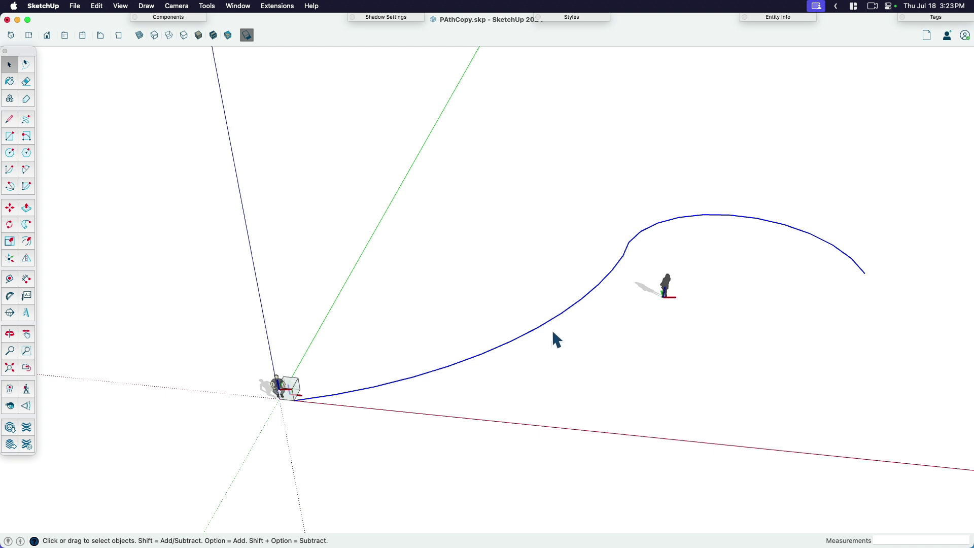
- Orbit to frame the reverse-curve path and pick out its lower curve and upper arc
left_click(522, 363)
middle_click_drag(521, 363, 333, 402)
scroll(334, 402, "up", 1)
left_click(334, 401)
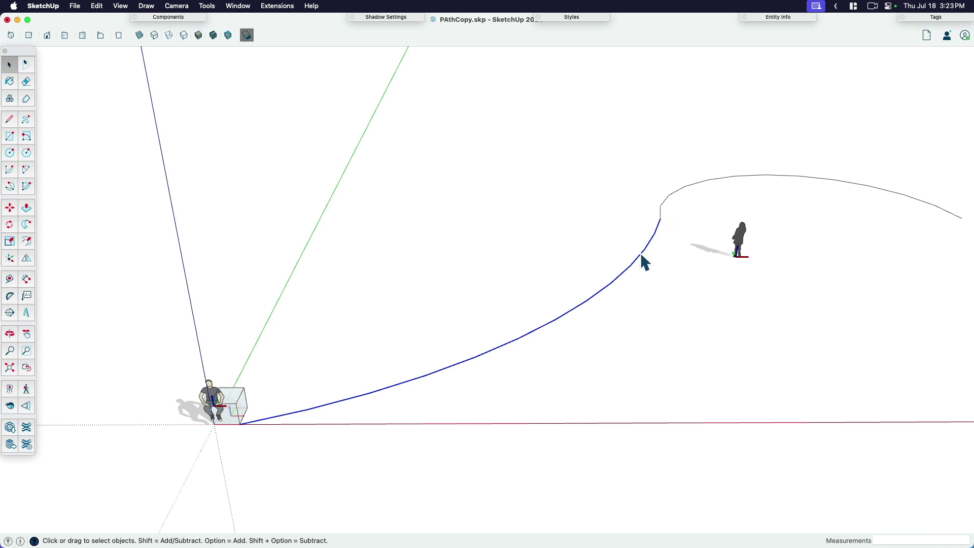
left_click(662, 217)
scroll(653, 256, "up", 1)
middle_click_drag(652, 252, 685, 201)
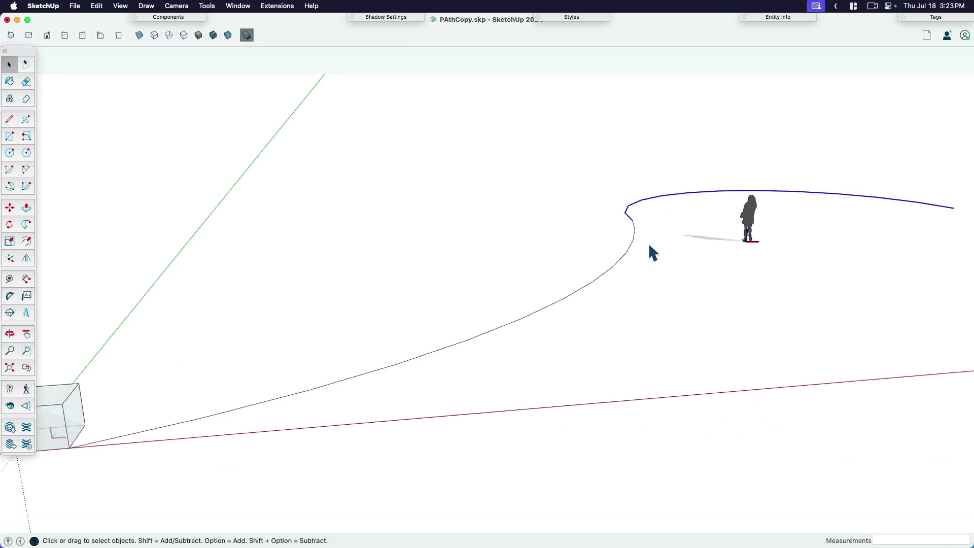
scroll(640, 246, "down", 2)
- Weld the selected upper and lower curves into one continuous curve
left_click(633, 242)
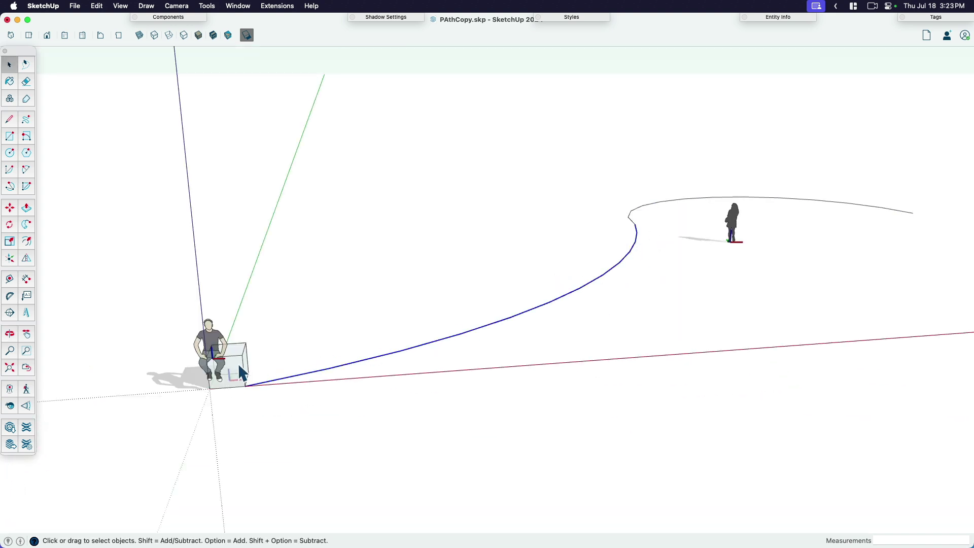
middle_click_drag(635, 233, 599, 261)
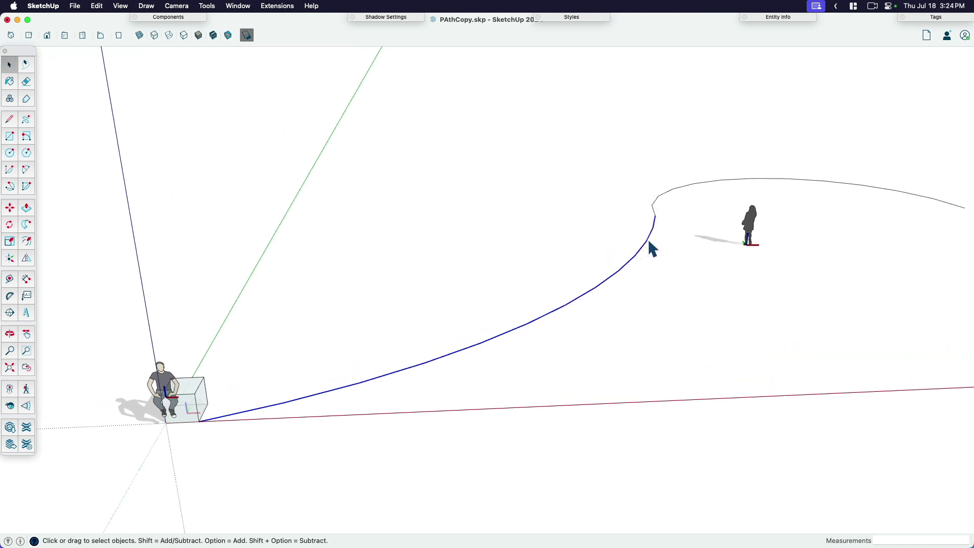
left_click(653, 207)
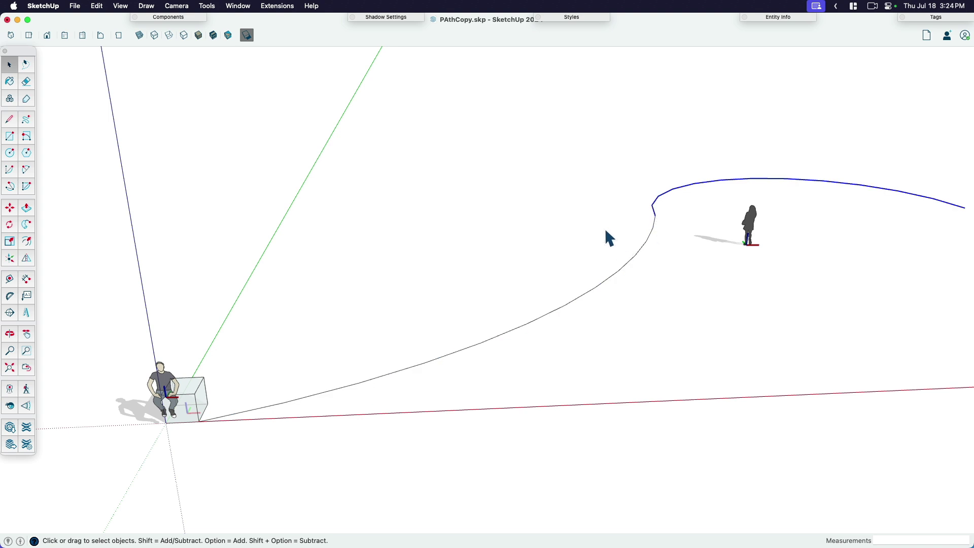
left_click(653, 241, "shift")
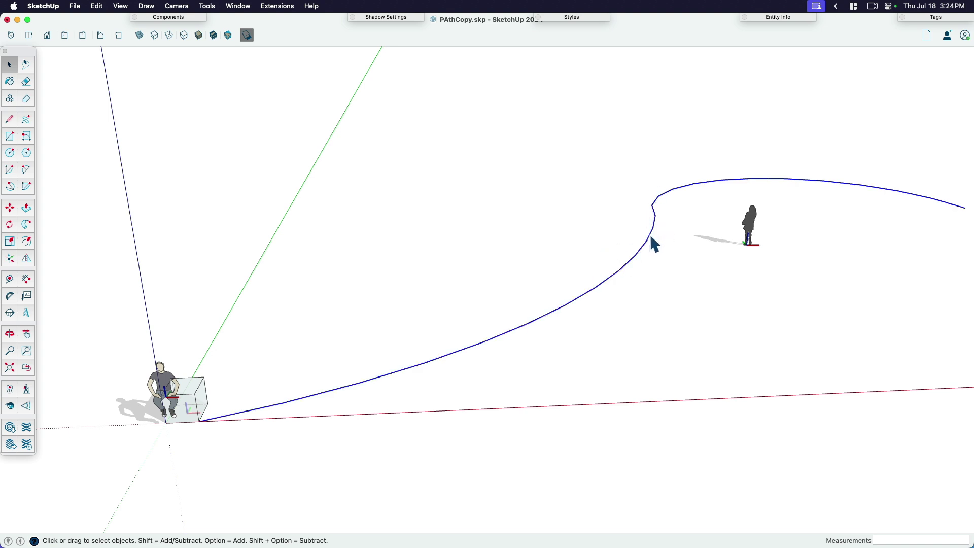
right_click(652, 238)
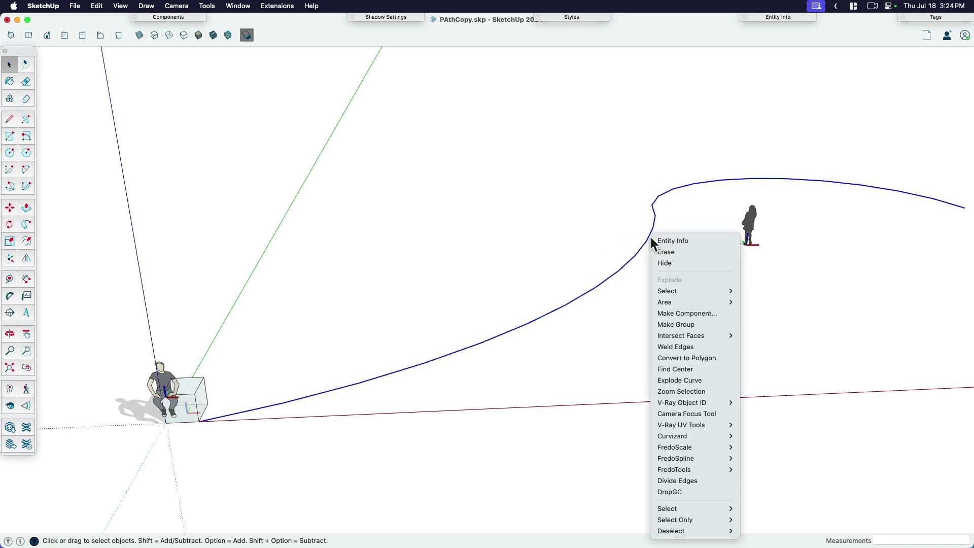
left_click(680, 346)
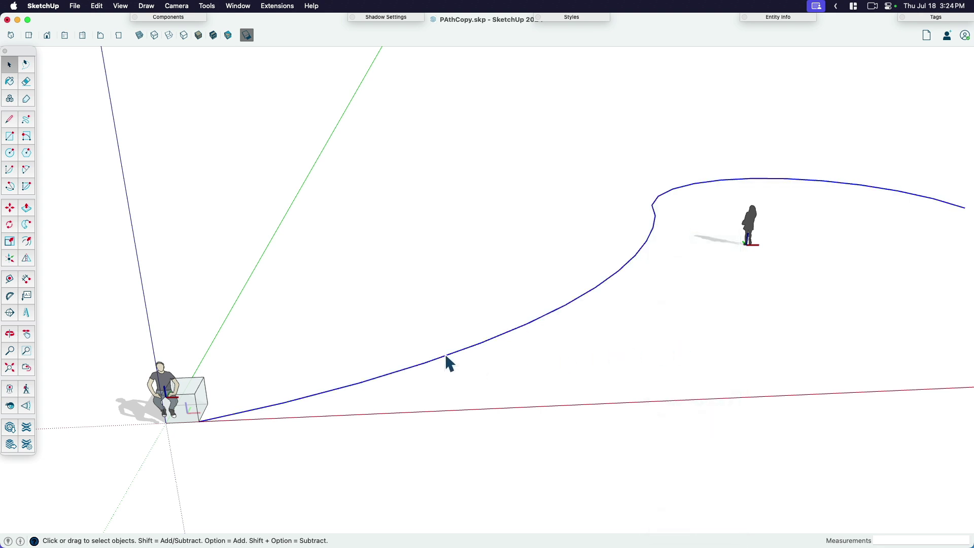
- Array the cube every 4' along the welded S-shaped path and check the row from the side
key("shift+c")
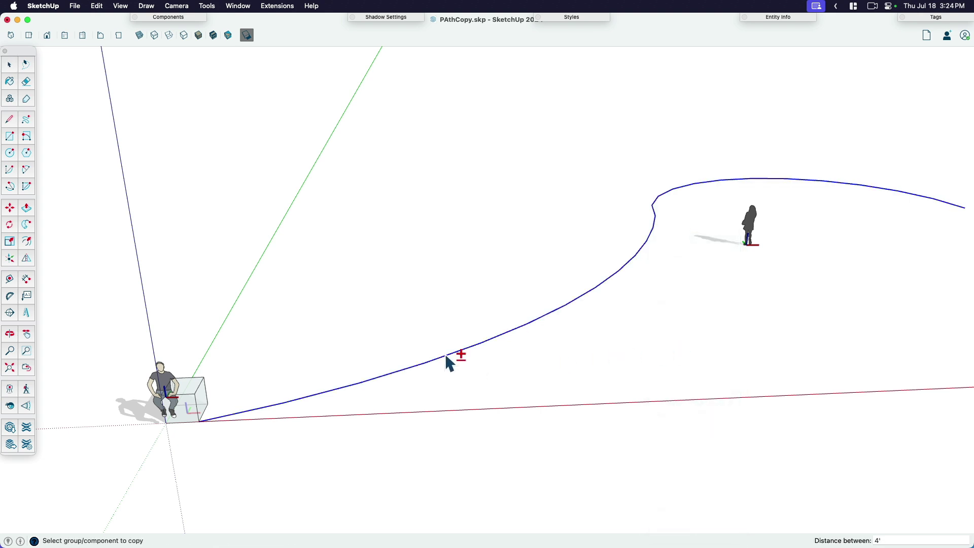
left_click(202, 387)
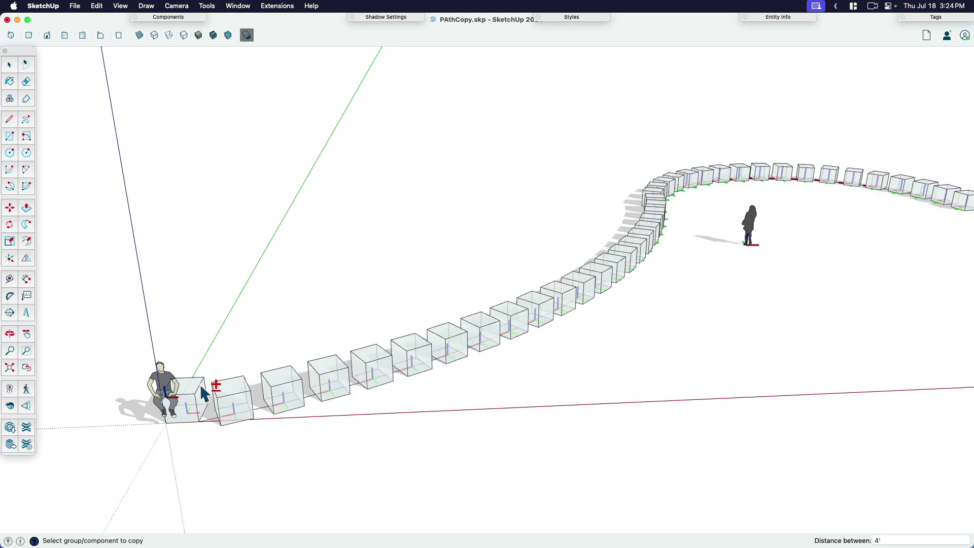
scroll(383, 399, "down", 3)
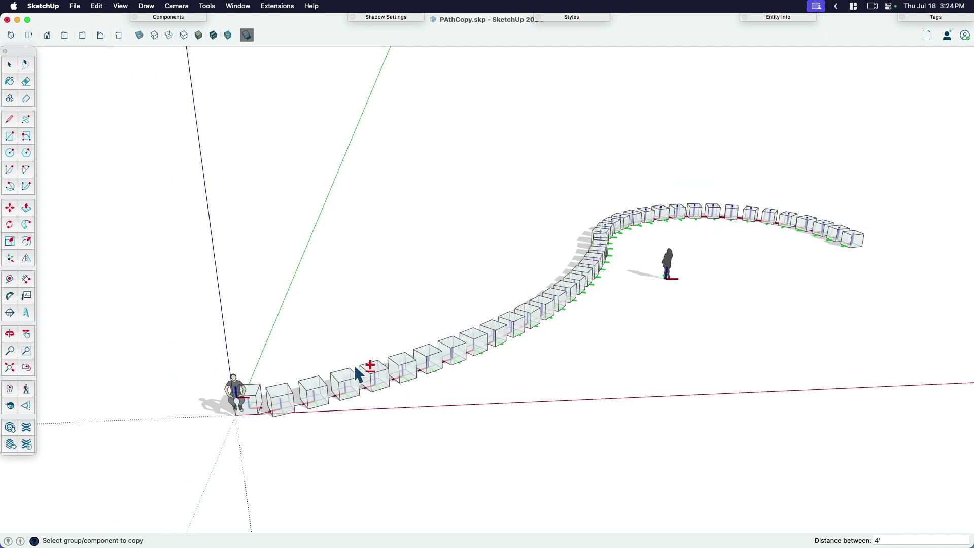
middle_click_drag(618, 259, 619, 311)
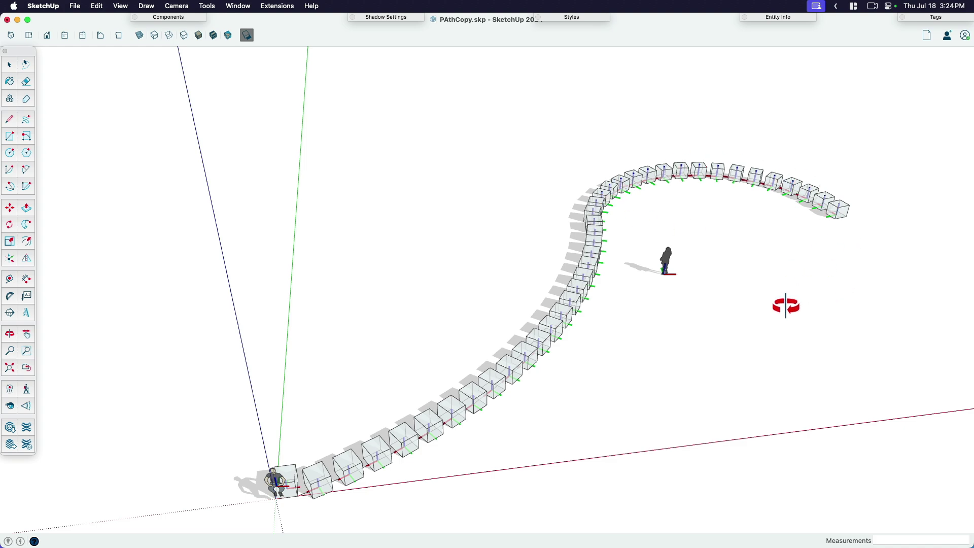
middle_click_drag(778, 307, 581, 246)
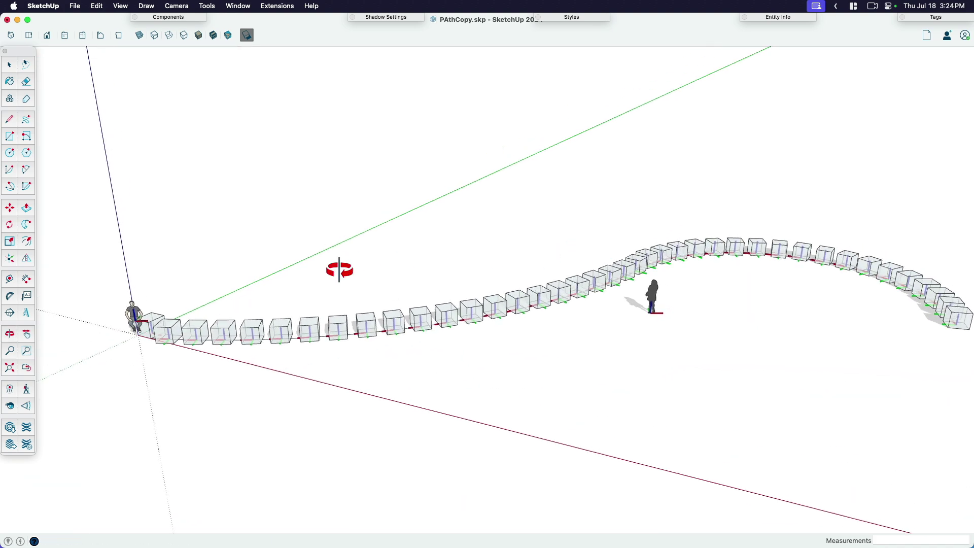
key("space")
- Turn off component axes display in Model Info
left_click(238, 7)
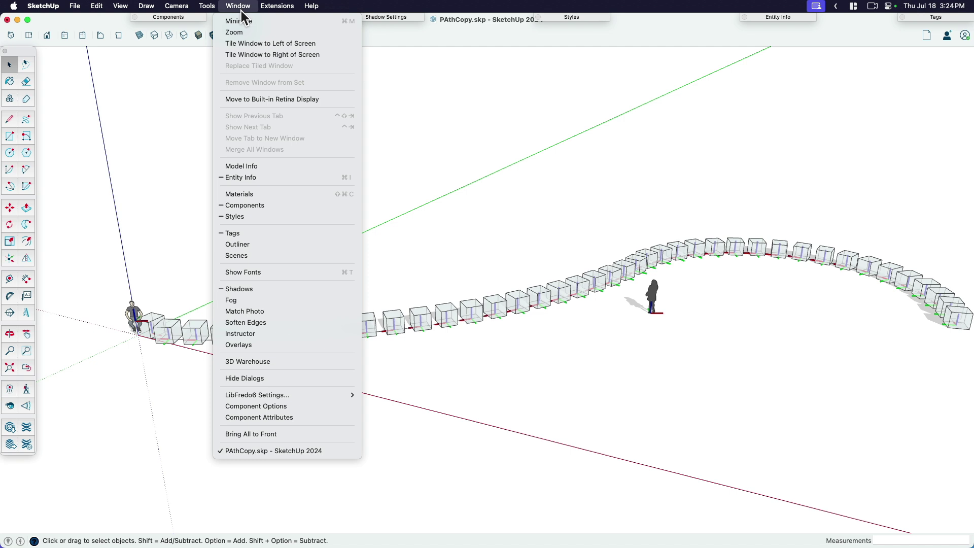
left_click(247, 167)
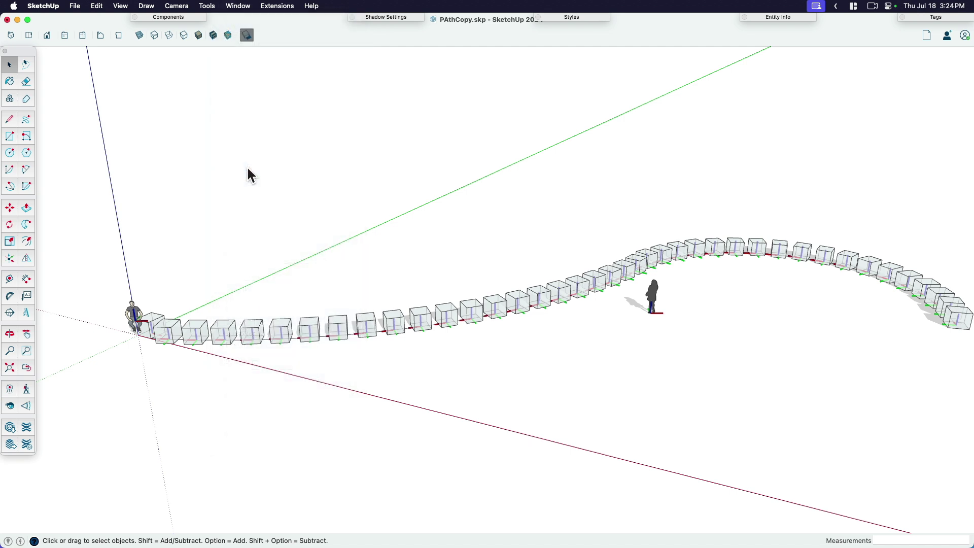
left_click(463, 285)
left_click(356, 165)
- Pan the view right and select one of the box copies along the path
key("h")
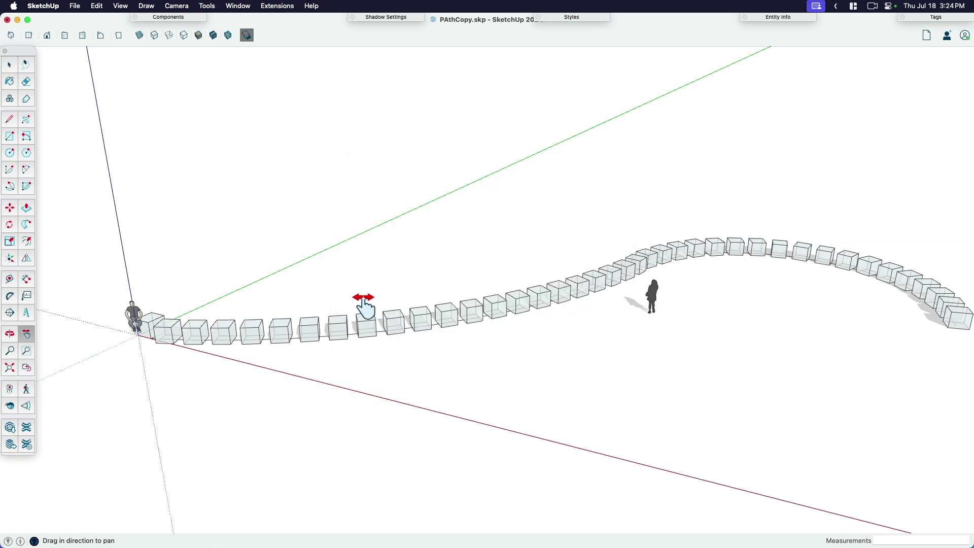
left_click_drag(348, 320, 443, 355)
scroll(380, 347, "up", 5)
key("space")
left_click(378, 344)
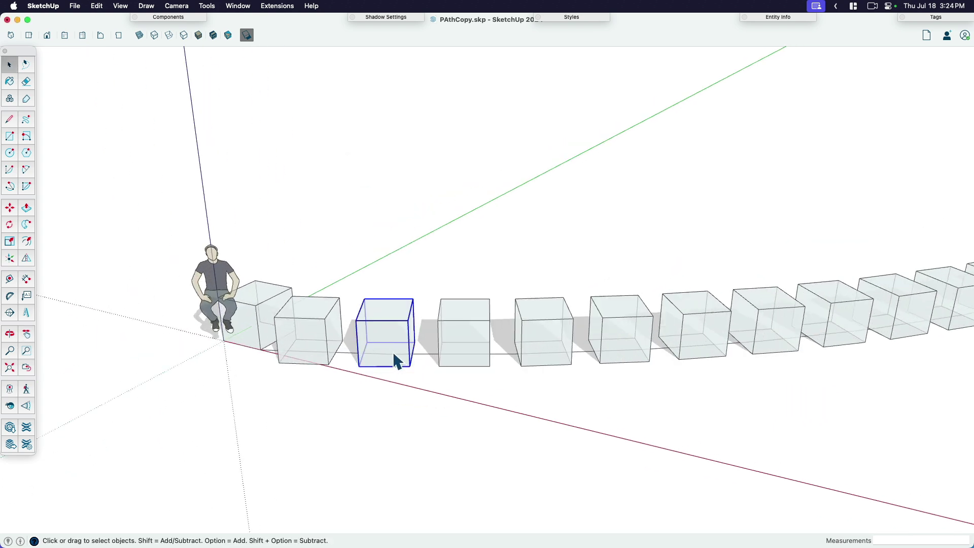
- Select all instances of the cube and delete them
right_click(392, 351)
mouse_move(456, 256)
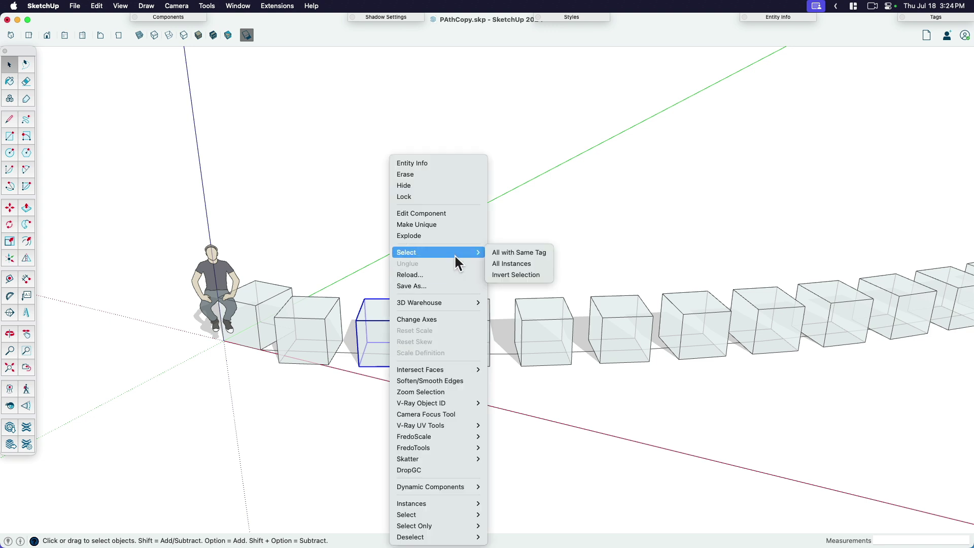
left_click(532, 264)
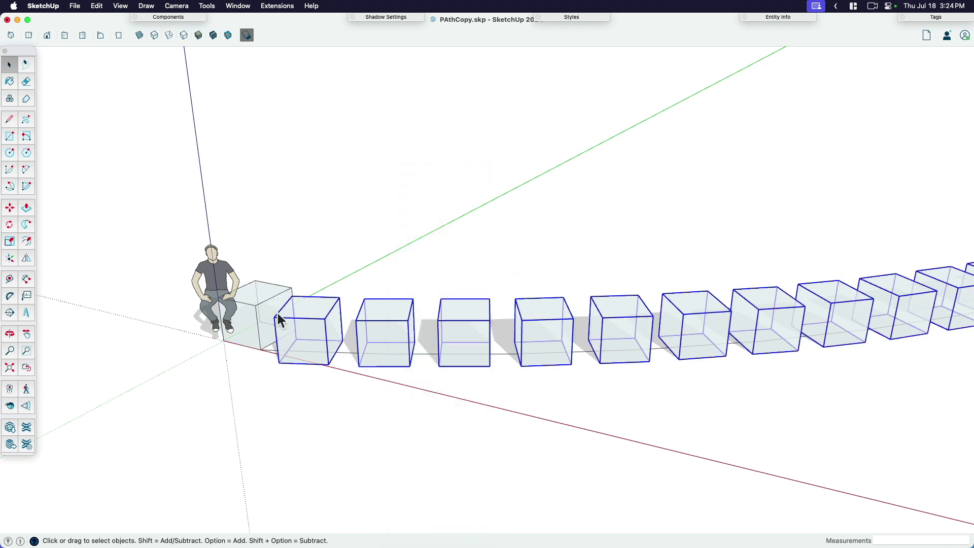
key("Delete")
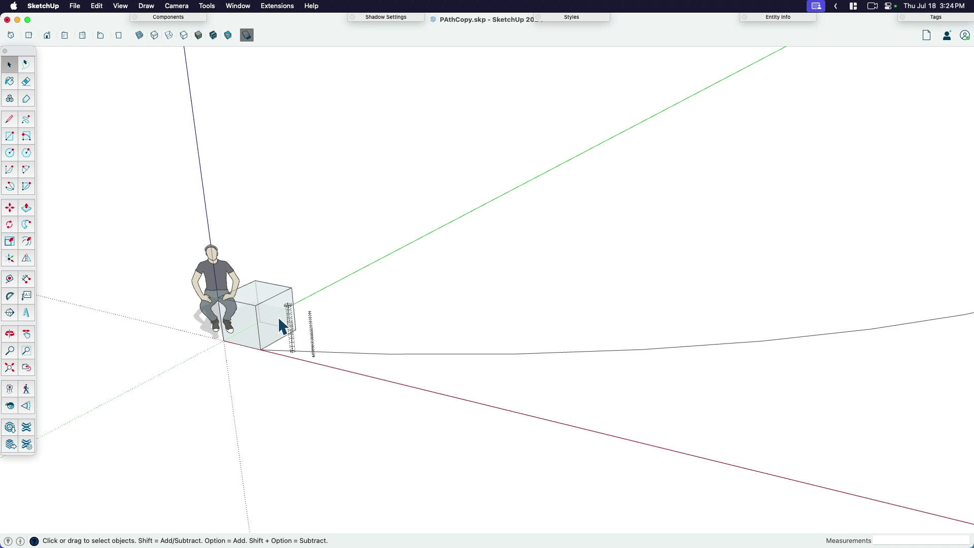
- Unhide the two fence posts
left_click(293, 341)
right_click(311, 340)
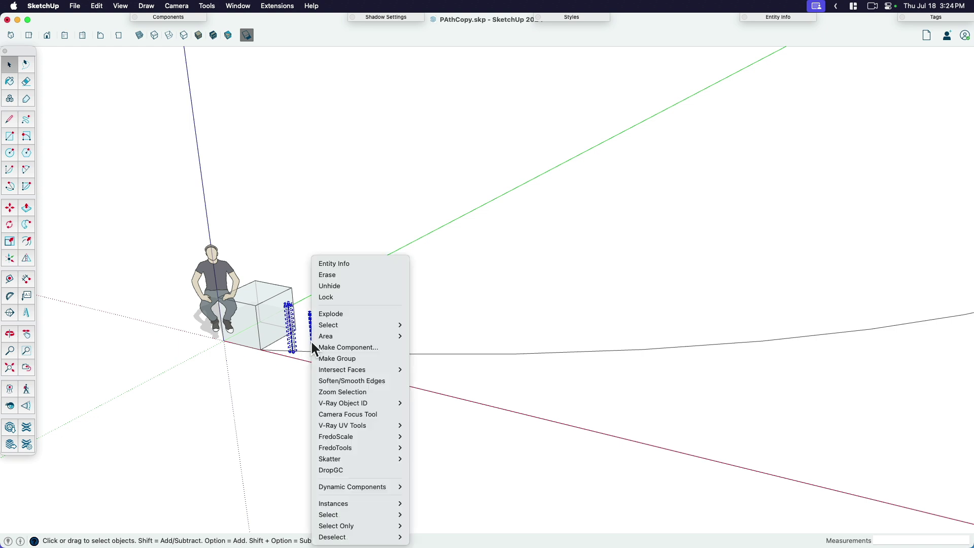
left_click(329, 285)
- Move the two posts farther along the red axis
scroll(298, 350, "up", 3)
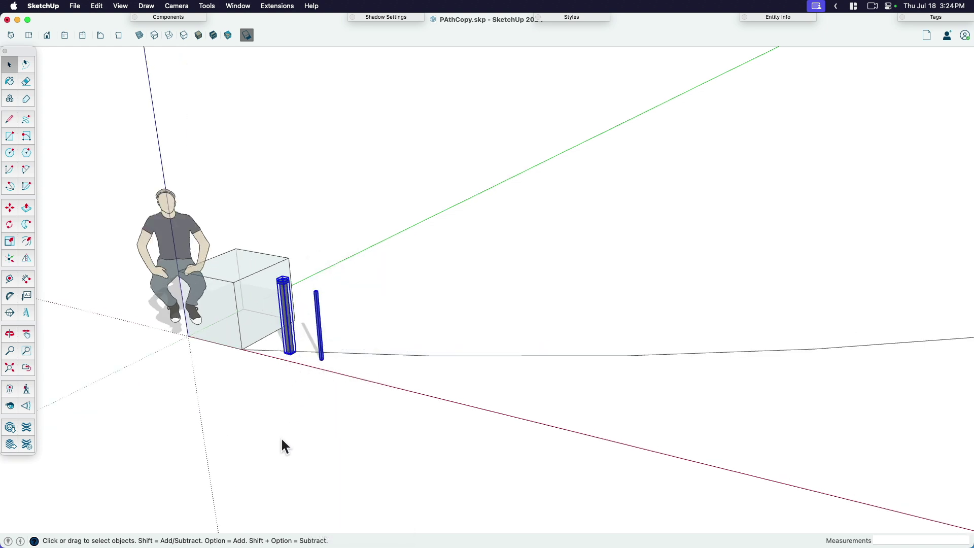
key("m")
left_click(283, 446)
key("space")
middle_click_drag(282, 364, 336, 426)
key("m")
left_click(313, 443)
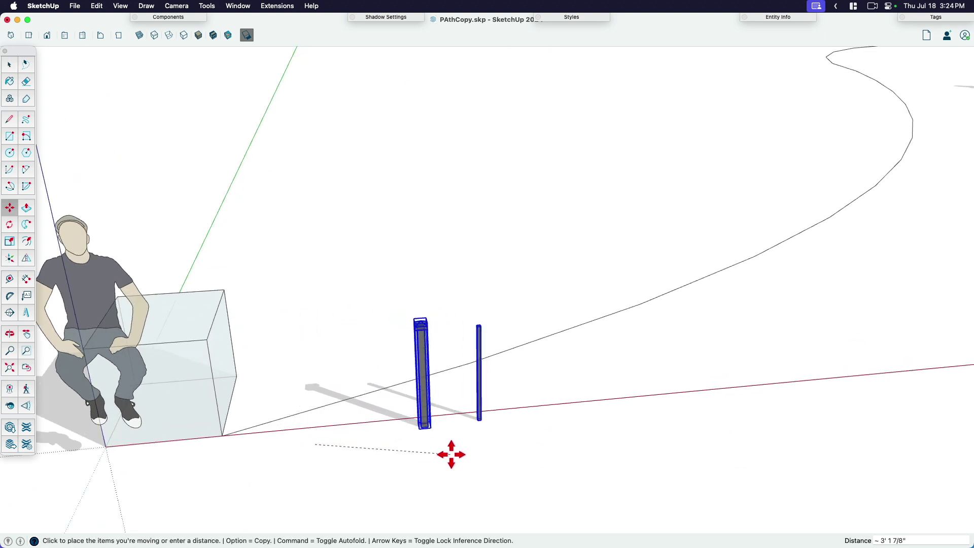
left_click(450, 453)
key("space")
left_click(364, 403)
- Frame the curved path, then select the thick capped post and the path line
middle_click_drag(366, 406, 433, 370)
left_click_drag(433, 370, 462, 341)
key("space")
left_click(455, 331, "shift")
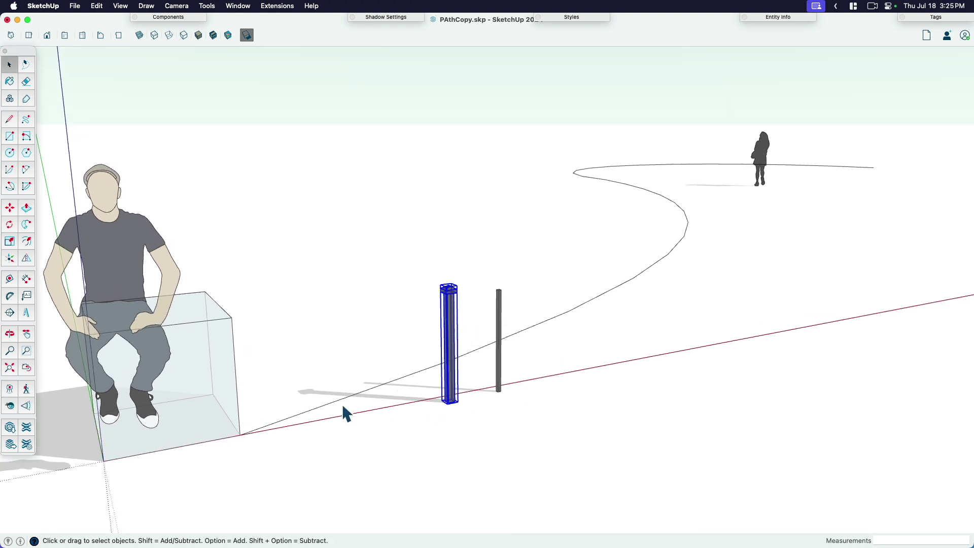
left_click(499, 353)
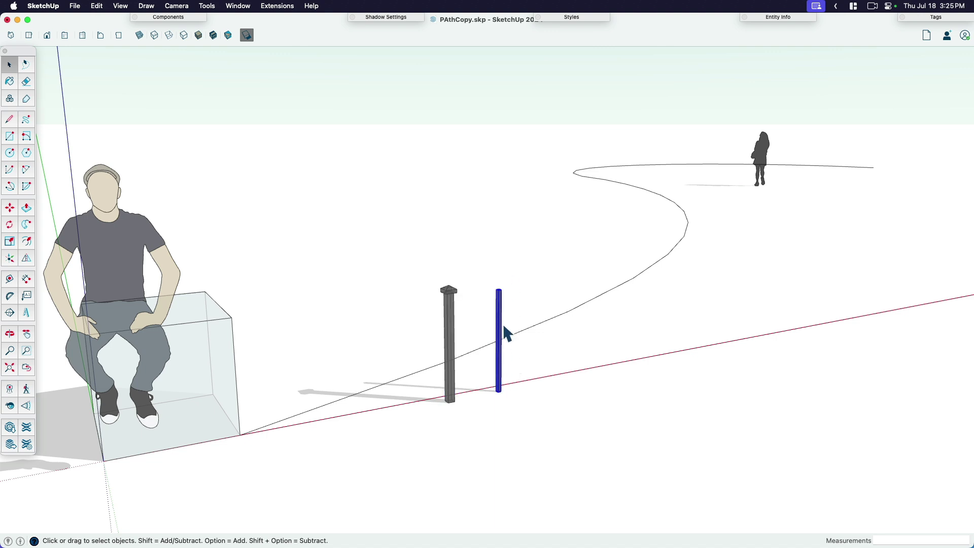
left_click(446, 356)
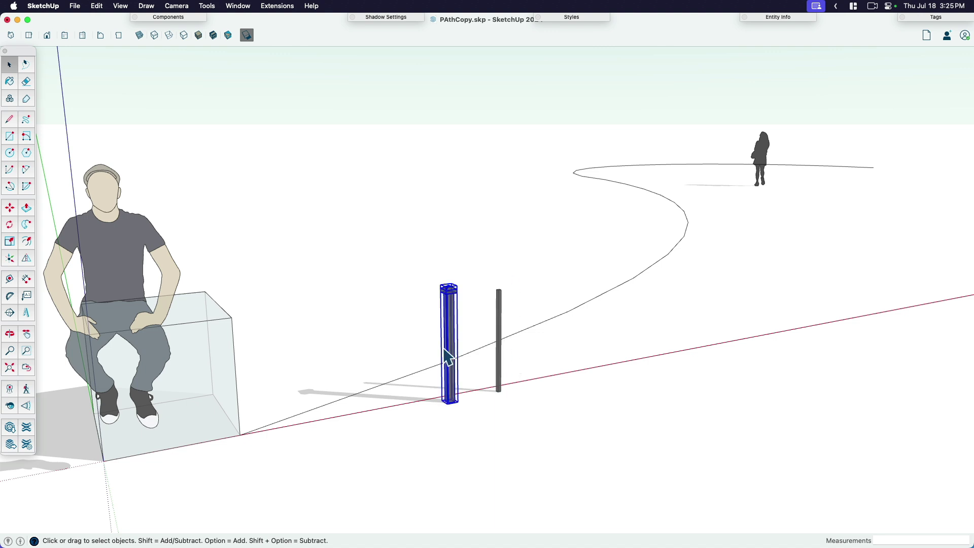
left_click(404, 378)
- Copy the capped post along the curved path with PathCopy, spaced 6' apart
left_click(449, 390)
left_click(278, 6)
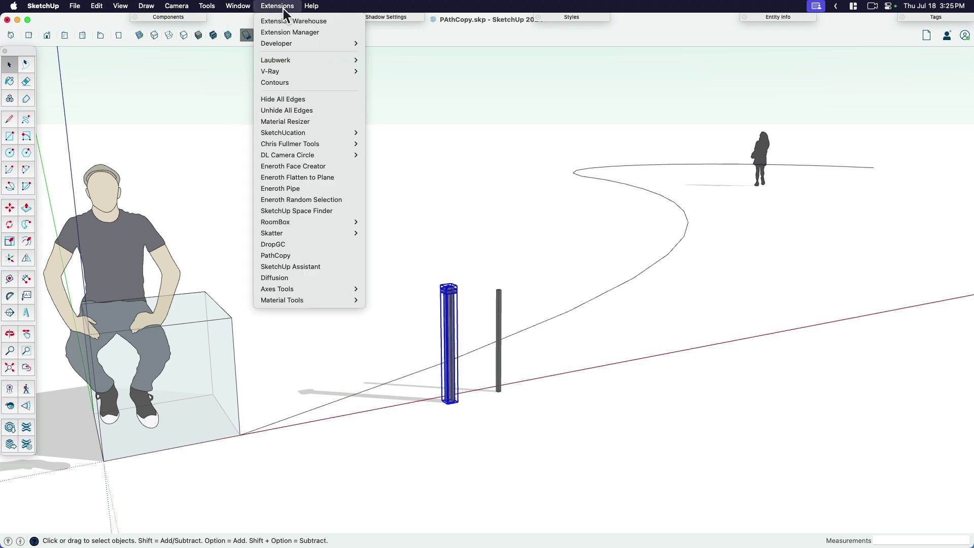
left_click(288, 255)
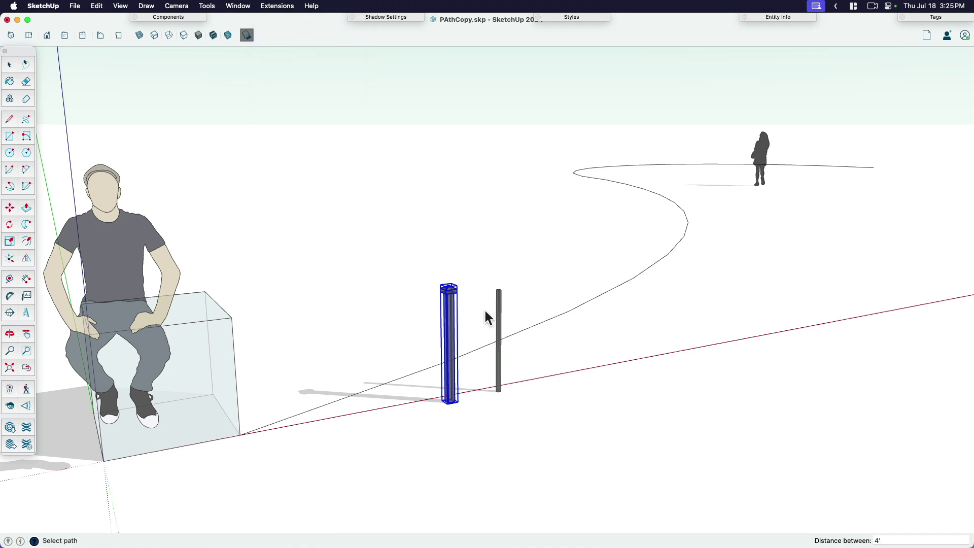
left_click(479, 349)
left_click(482, 348)
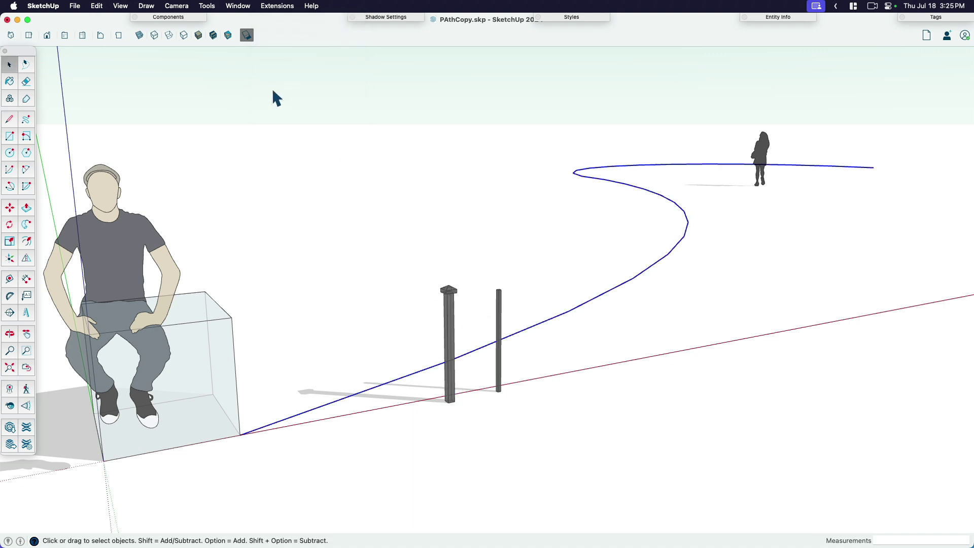
left_click(273, 6)
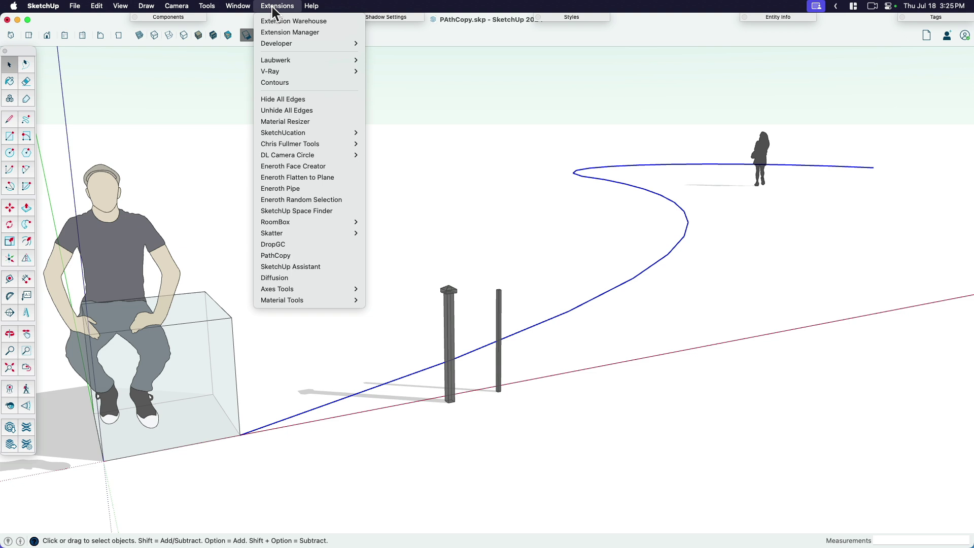
left_click(302, 254)
left_click(451, 311)
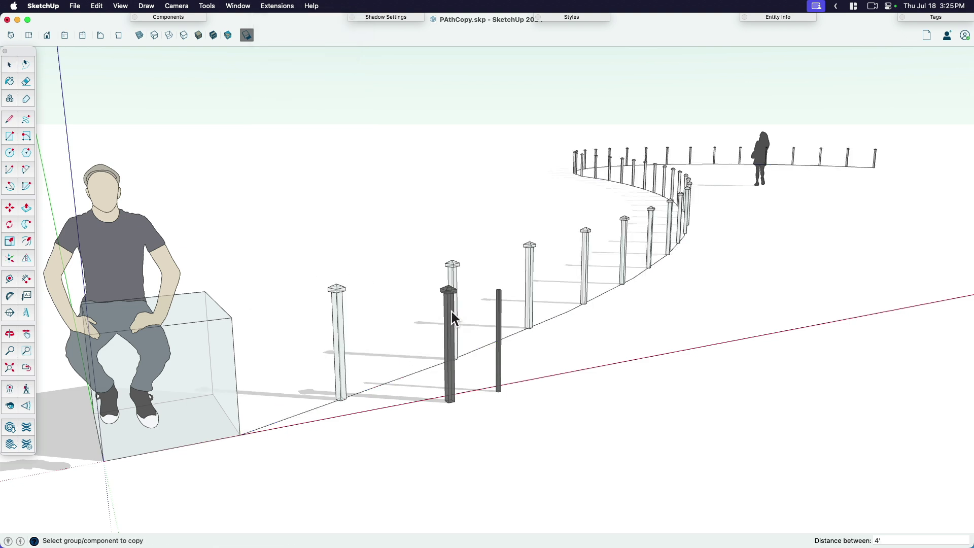
middle_click_drag(370, 323, 441, 301)
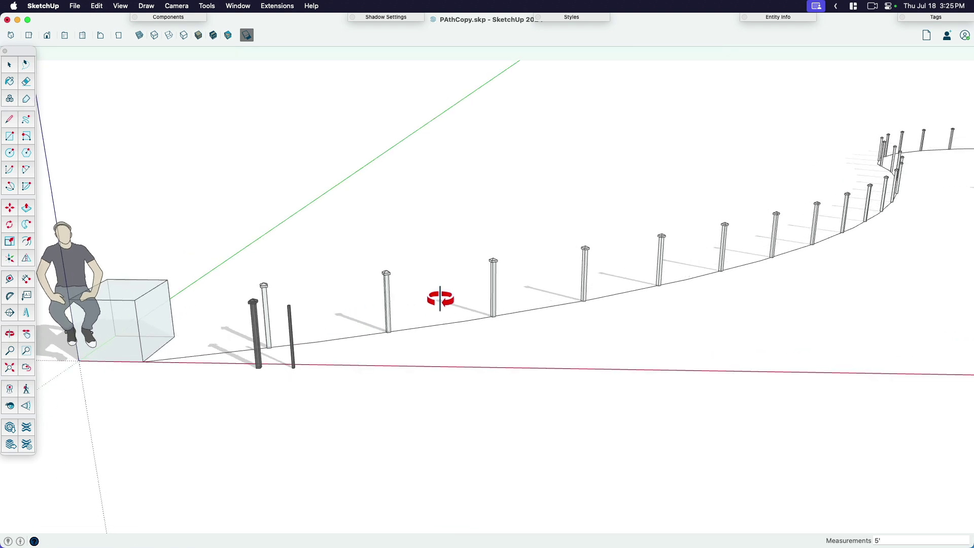
type("'")
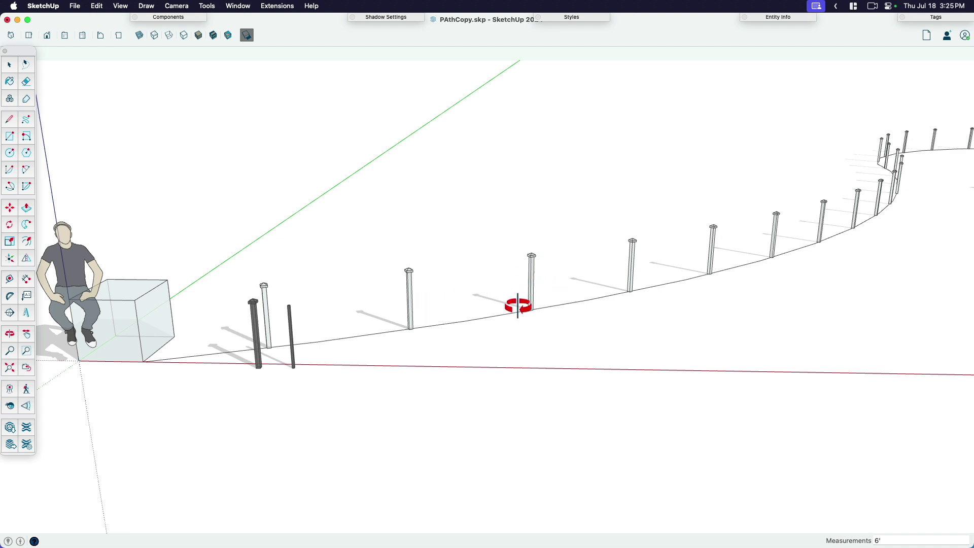
left_click_drag(480, 314, 617, 290)
- Select the curved path and launch the PathCopy extension
key("space")
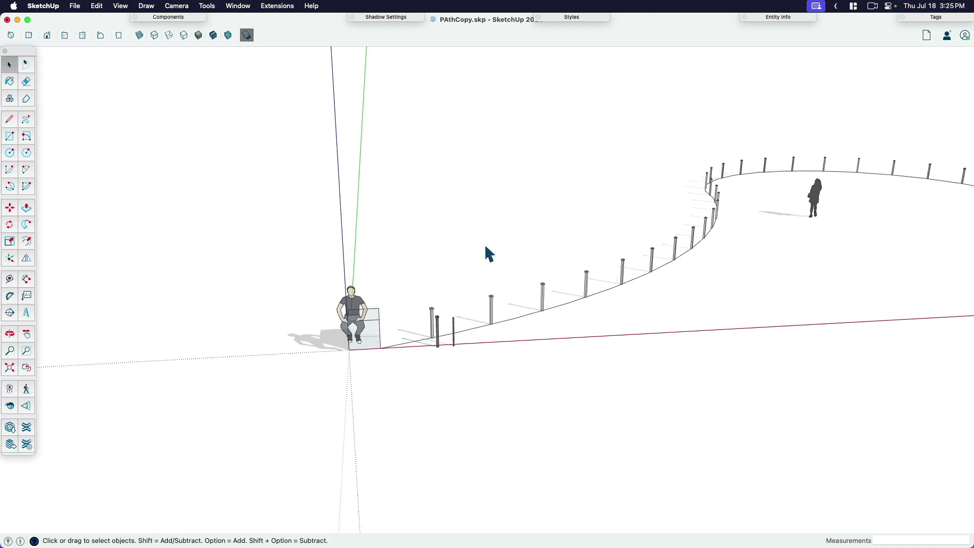
scroll(446, 324, "up", 5)
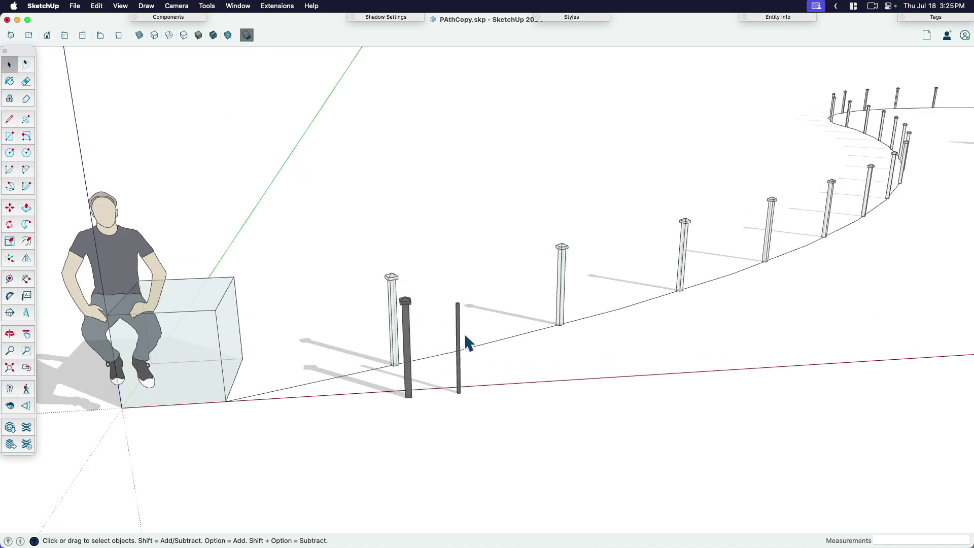
left_click(461, 339)
left_click(507, 336)
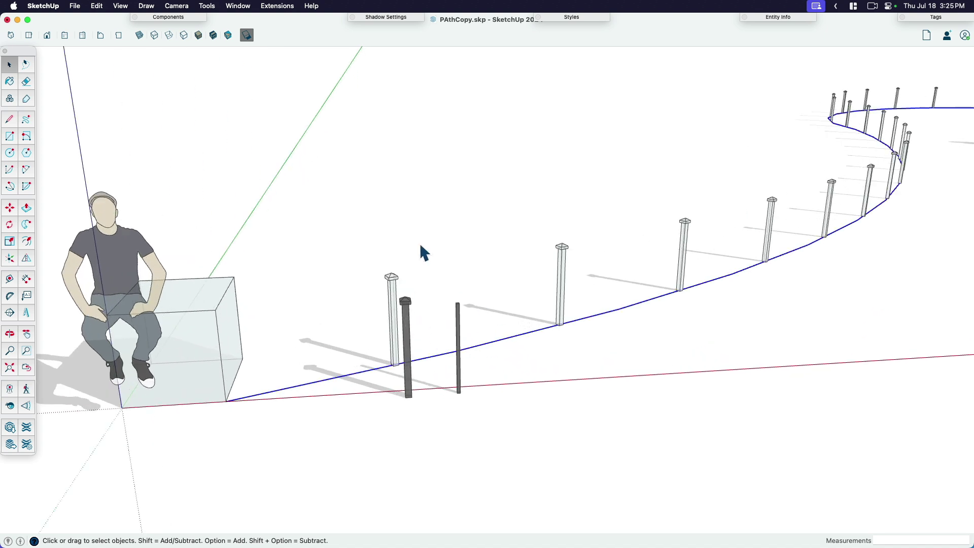
left_click(277, 7)
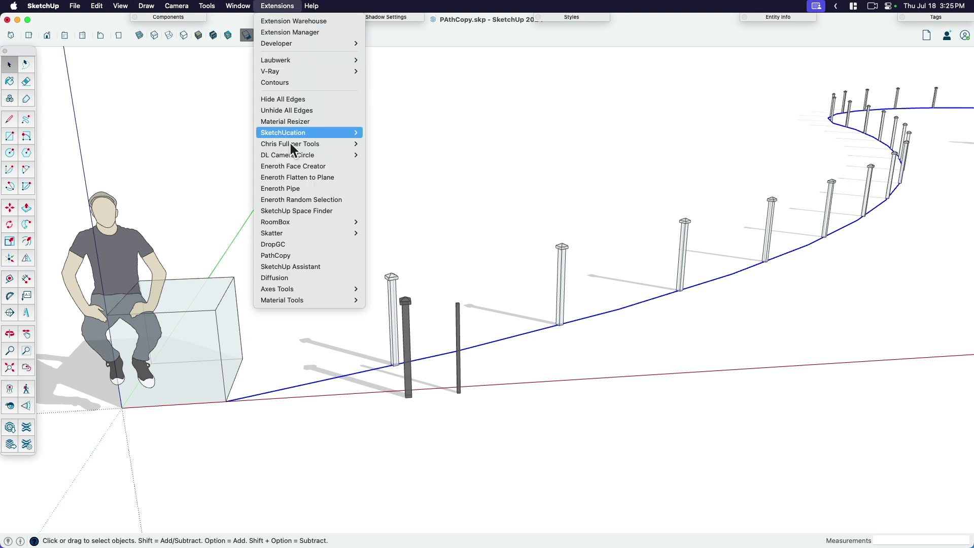
left_click(300, 256)
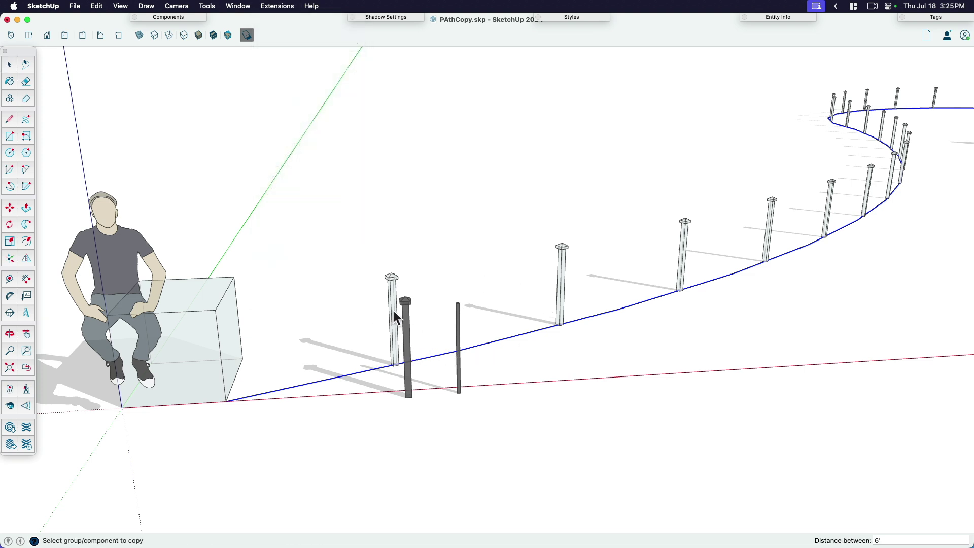
- Copy the thin picket along the path at 1' spacing and inspect the picket run
left_click(460, 349)
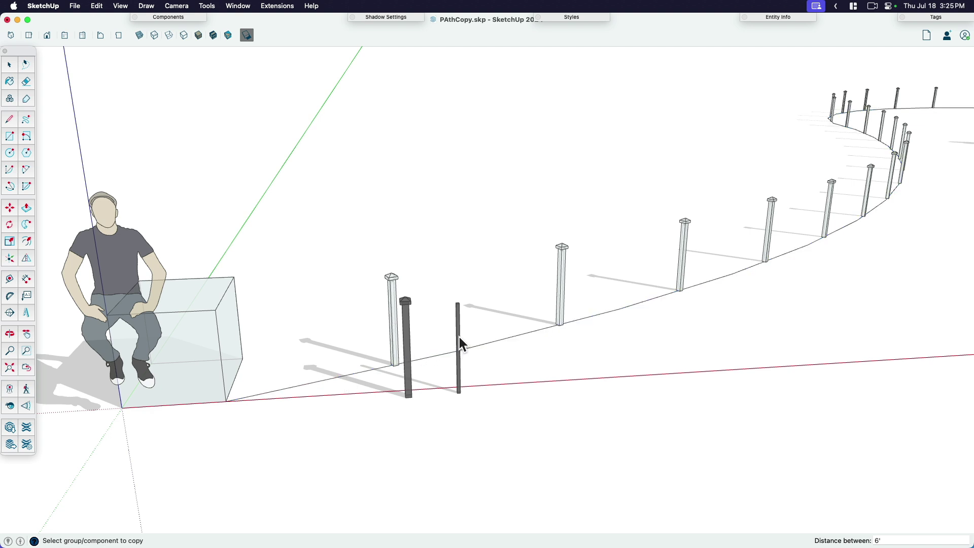
left_click(409, 331)
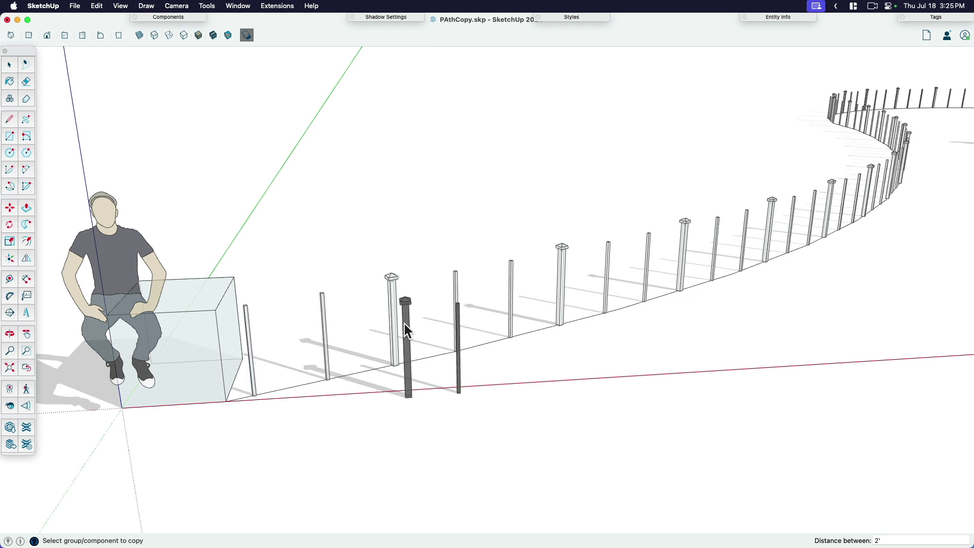
type("1'")
key("Return")
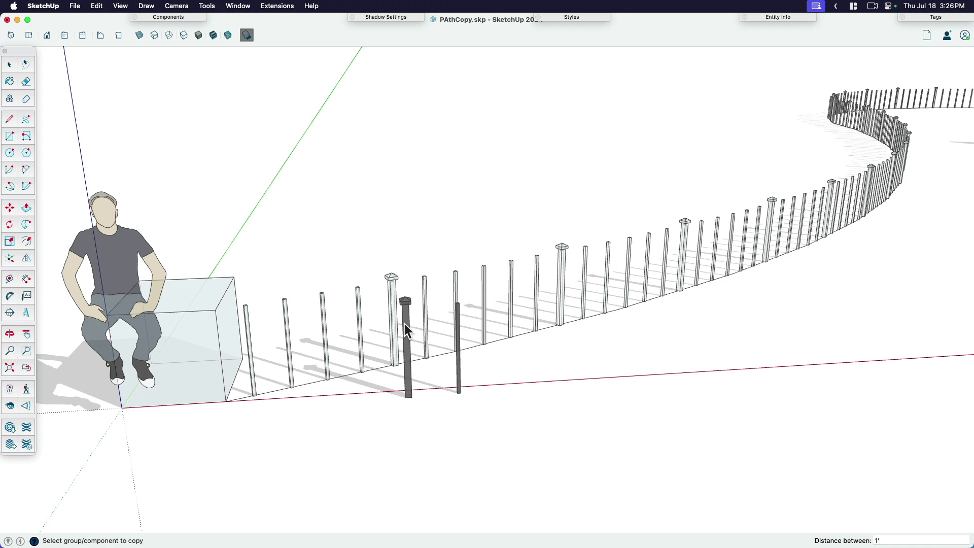
key("Return")
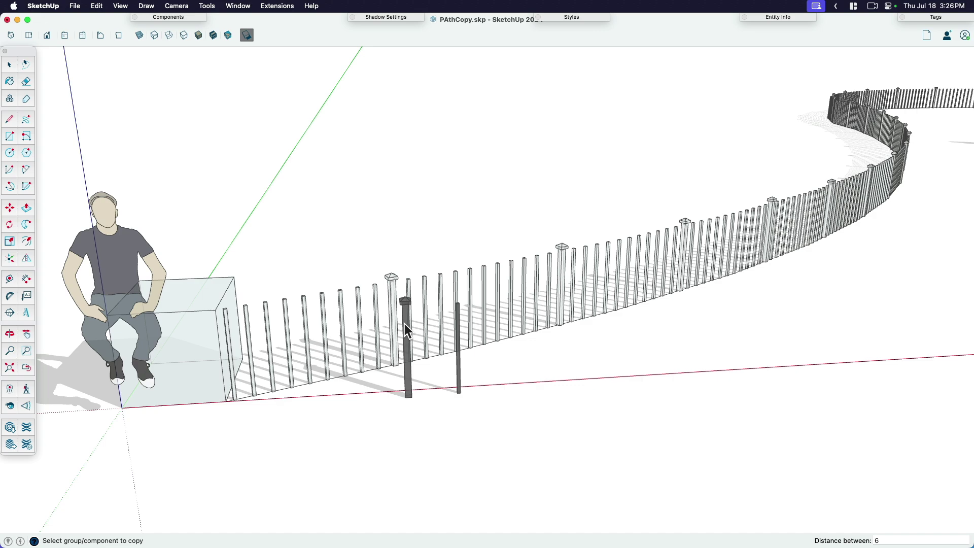
key("space")
middle_click_drag(445, 370, 629, 328)
key("l")
left_click_drag(629, 328, 731, 257)
- Swing and zoom the camera along the fence to frame the sample posts
middle_click_drag(731, 257, 629, 256)
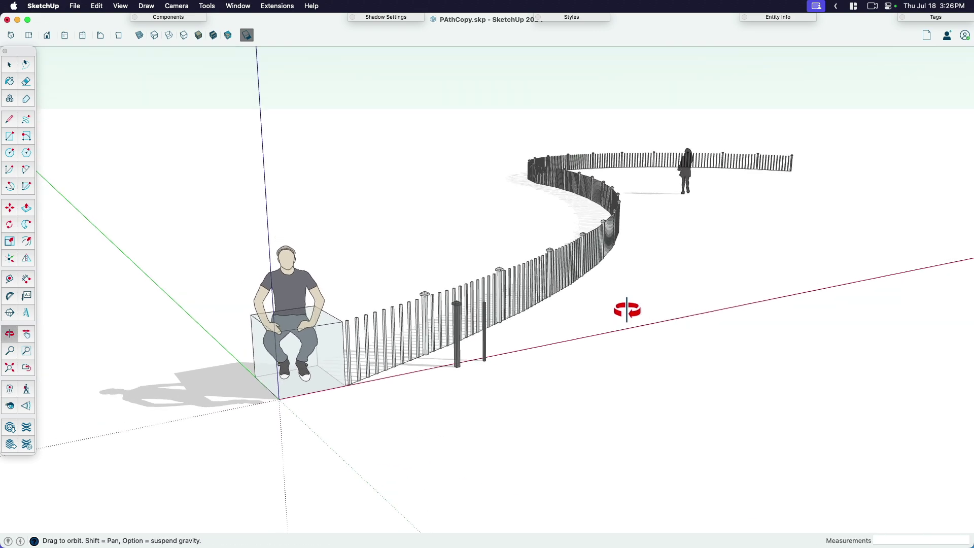
scroll(629, 257, "up", 5)
scroll(609, 254, "up", 10)
key("o")
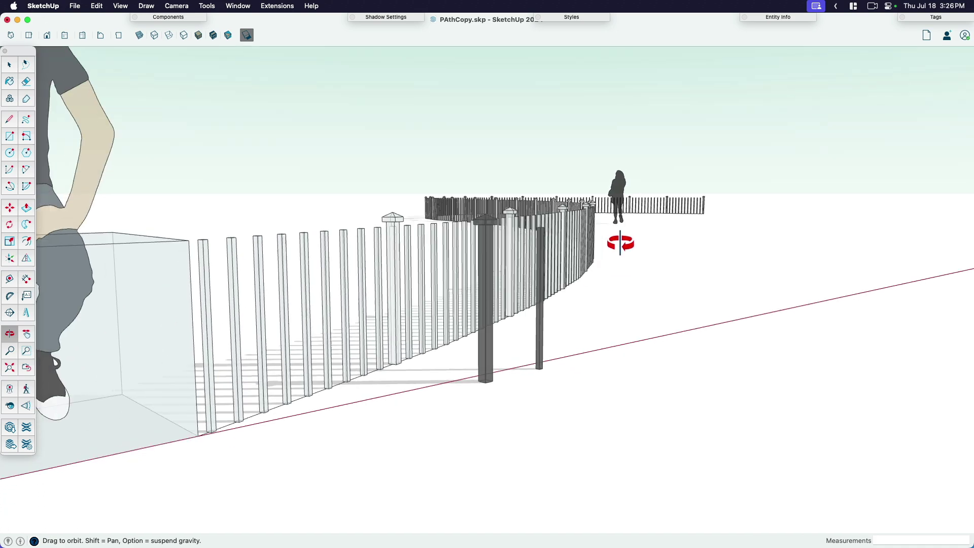
scroll(654, 237, "down", 10)
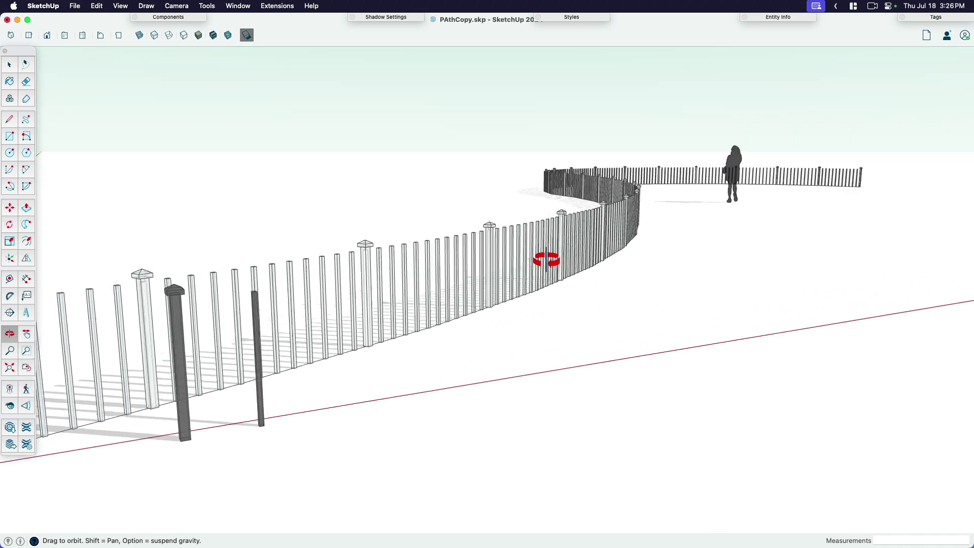
key("l")
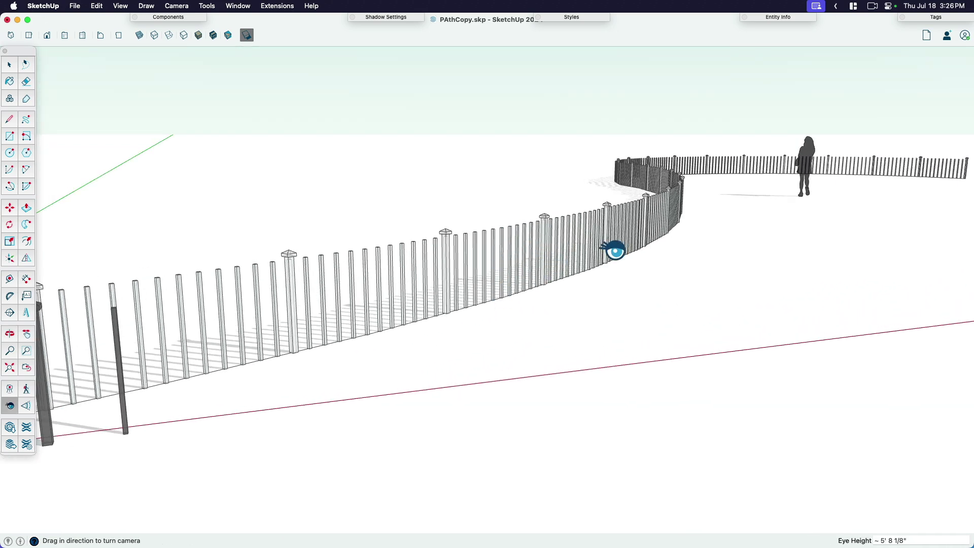
scroll(546, 291, "down", 3)
scroll(702, 289, "down", 5)
scroll(413, 309, "up", 8)
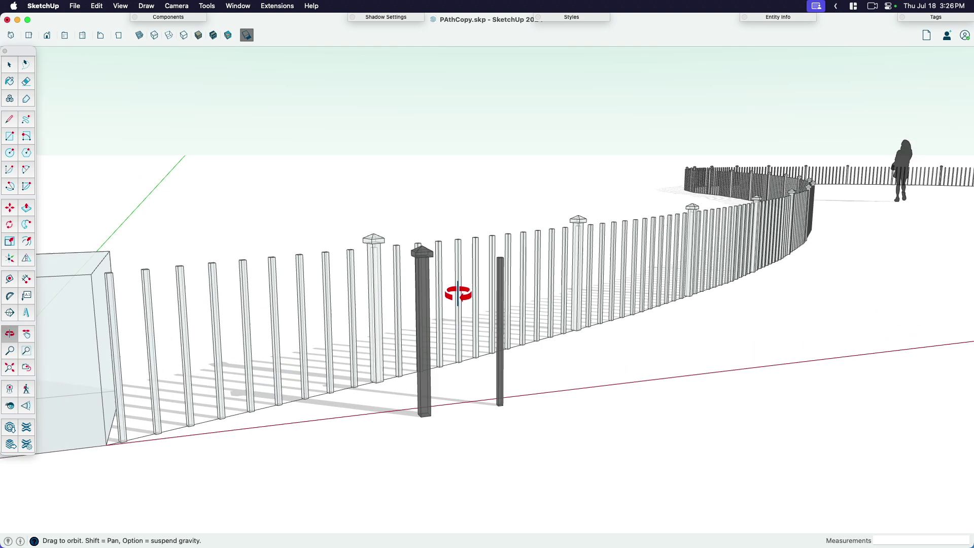
- Move both dark sample posts to the right, clear of the fence, then select the base path
key("space")
left_click(500, 311, "shift")
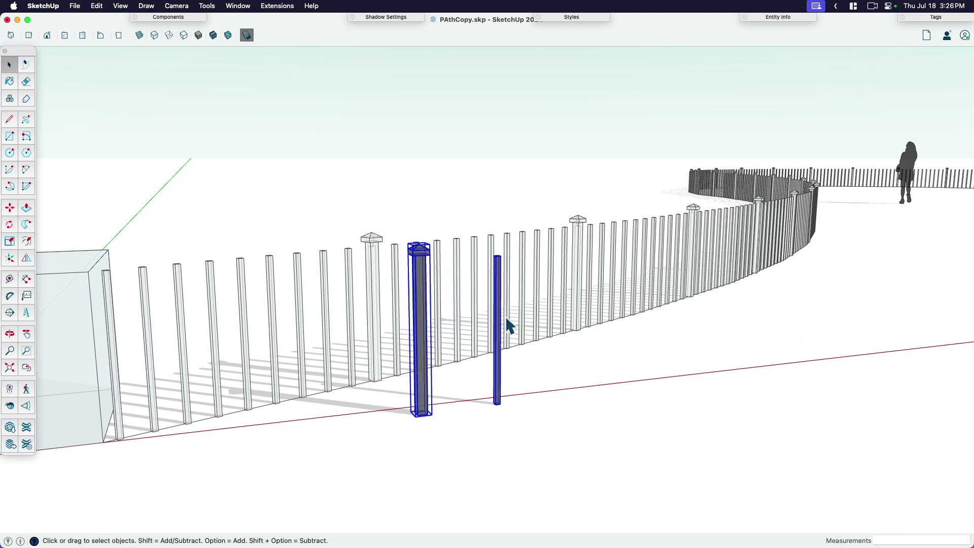
key("m")
left_click(421, 450)
left_click(775, 429)
key("space")
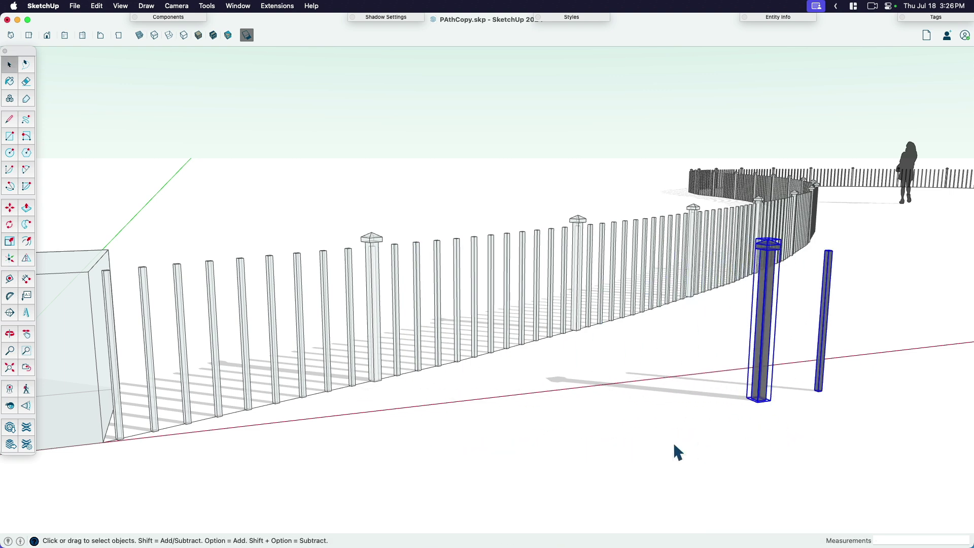
left_click(513, 381)
middle_click_drag(512, 380, 420, 353)
left_click(415, 385)
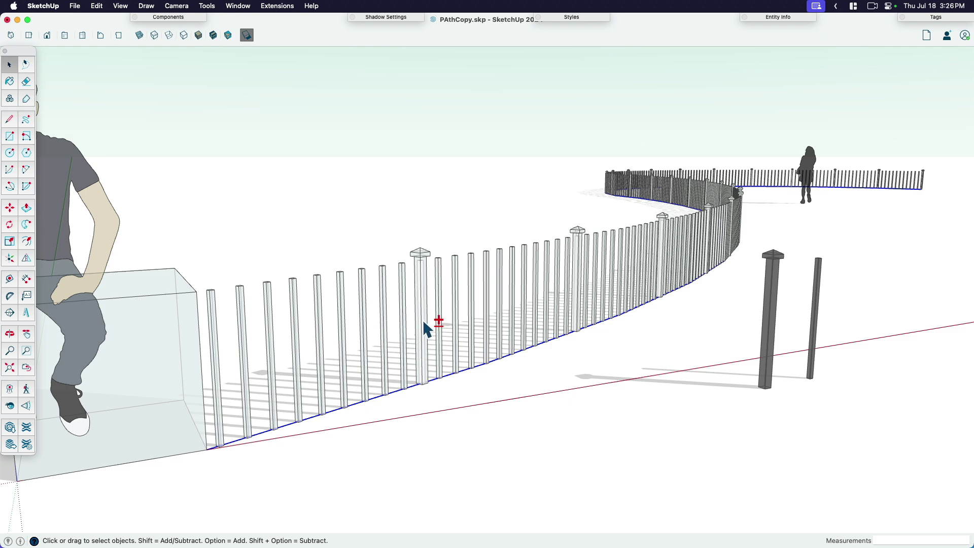
- Move the base path 2 inches
scroll(443, 365, "up", 3)
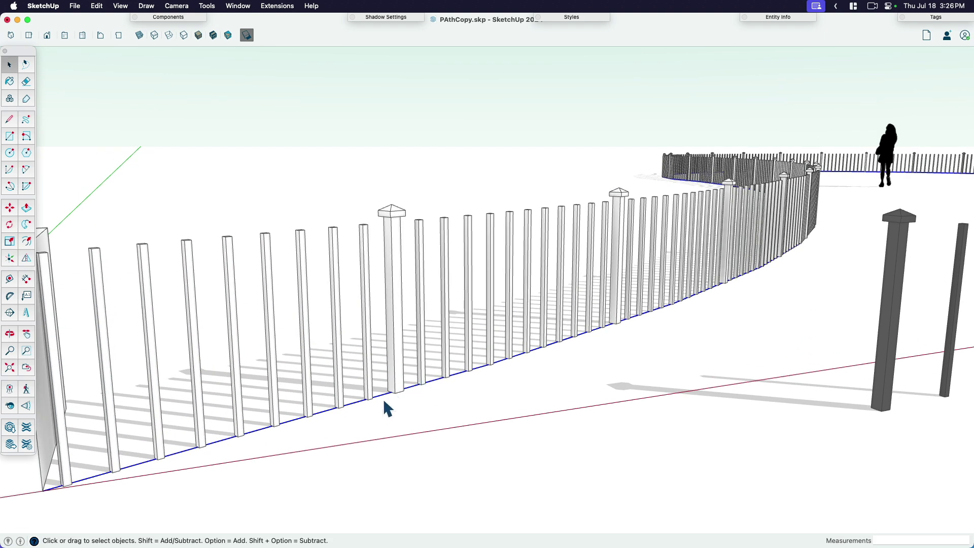
key("m")
scroll(391, 394, "up", 4)
scroll(390, 392, "up", 3)
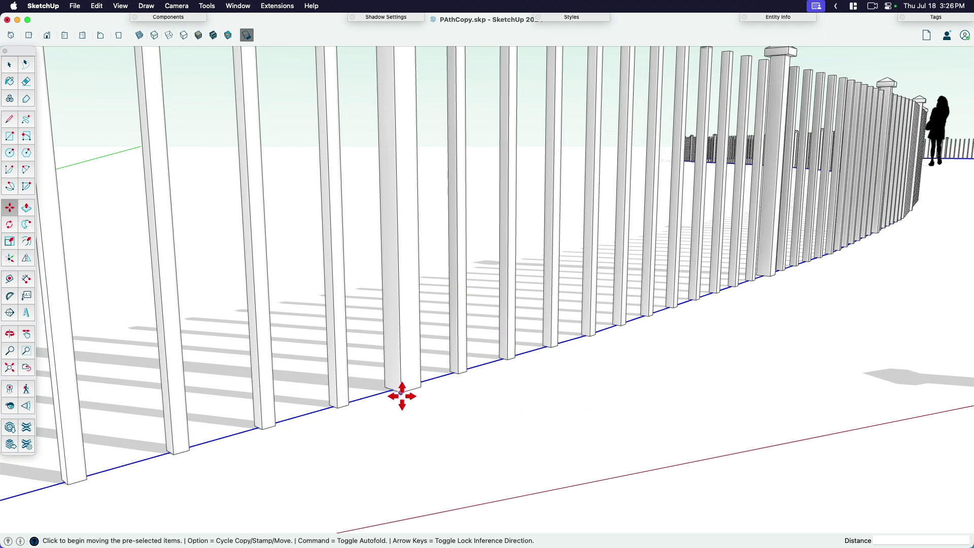
key("alt")
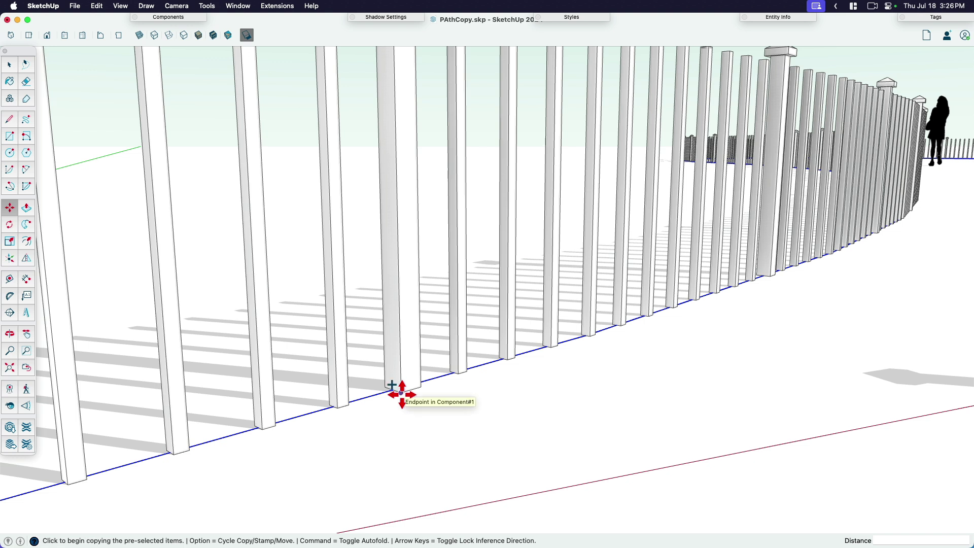
key("alt")
left_click(401, 393)
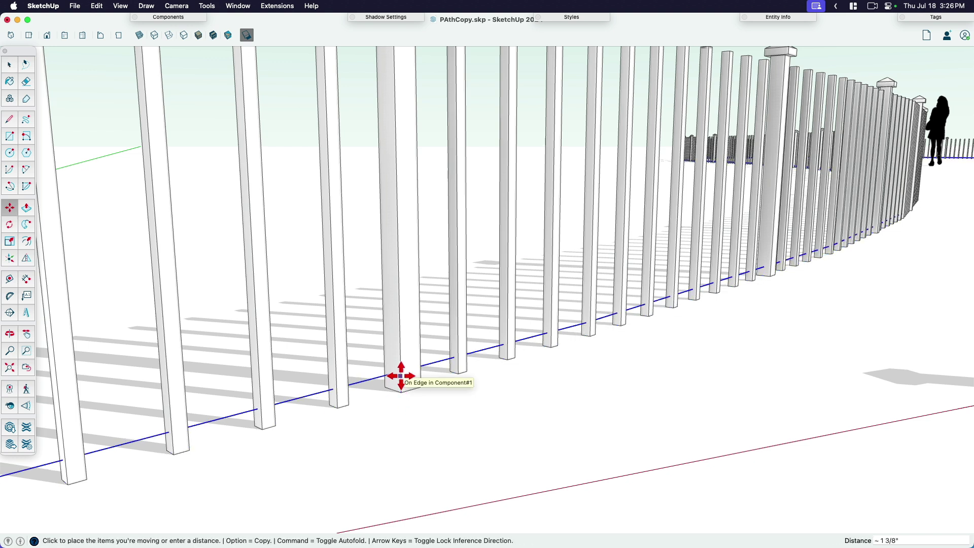
type("2")
key("Return")
key("space")
scroll(471, 381, "down", 3)
scroll(568, 350, "down", 6)
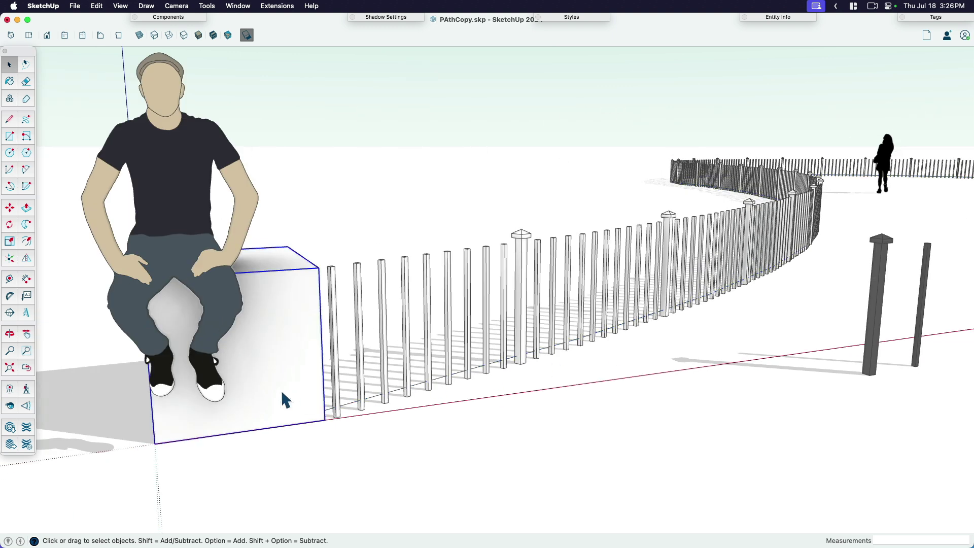
- Delete the seated figure and its box
left_click(217, 314)
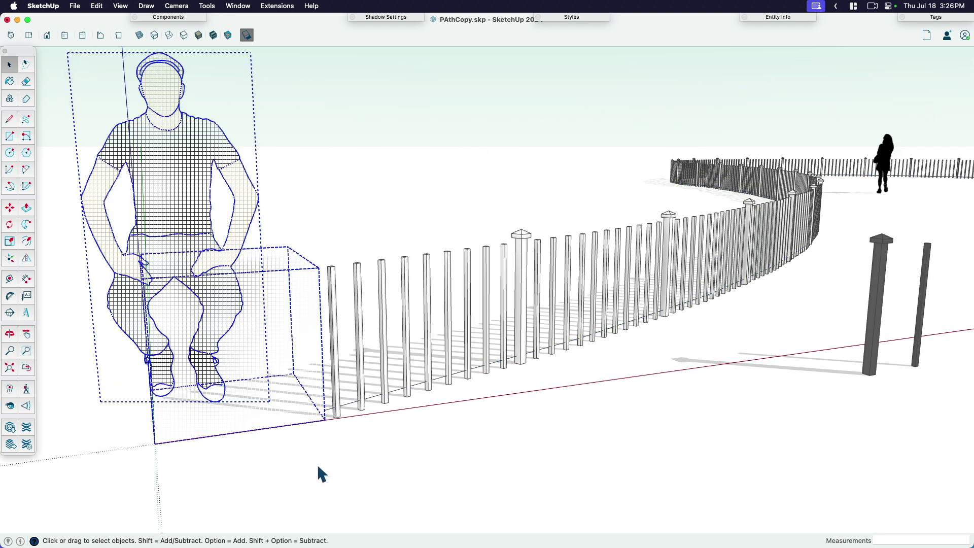
key("Delete")
middle_click_drag(318, 464, 400, 446)
scroll(400, 444, "up", 3)
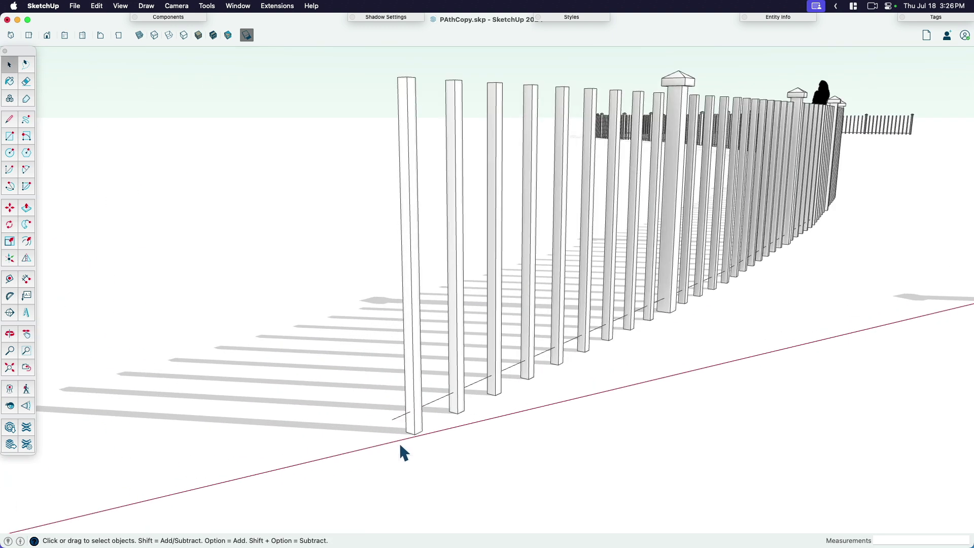
scroll(400, 446, "up", 3)
- Draw a small upright 2 by 1 rectangle from its center at the first post
key("r")
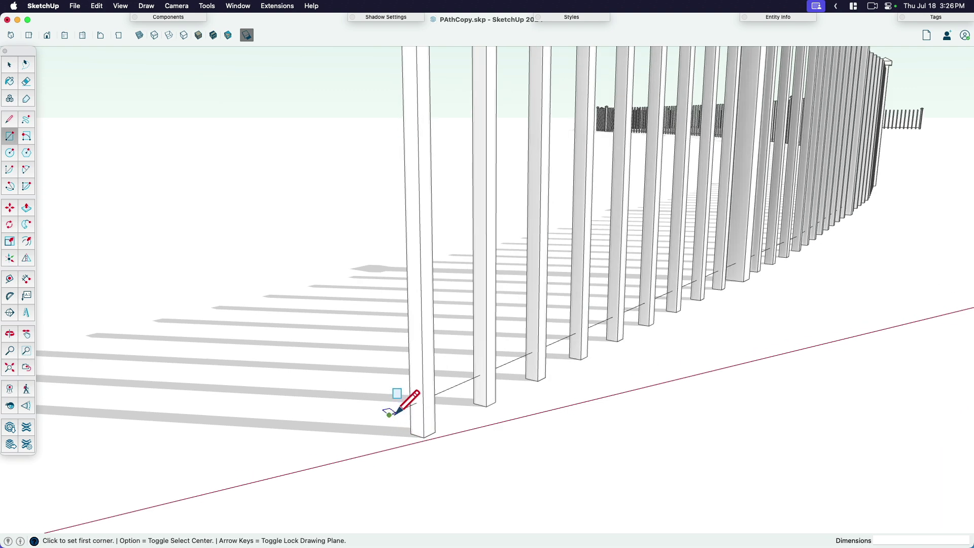
scroll(431, 380, "up", 2)
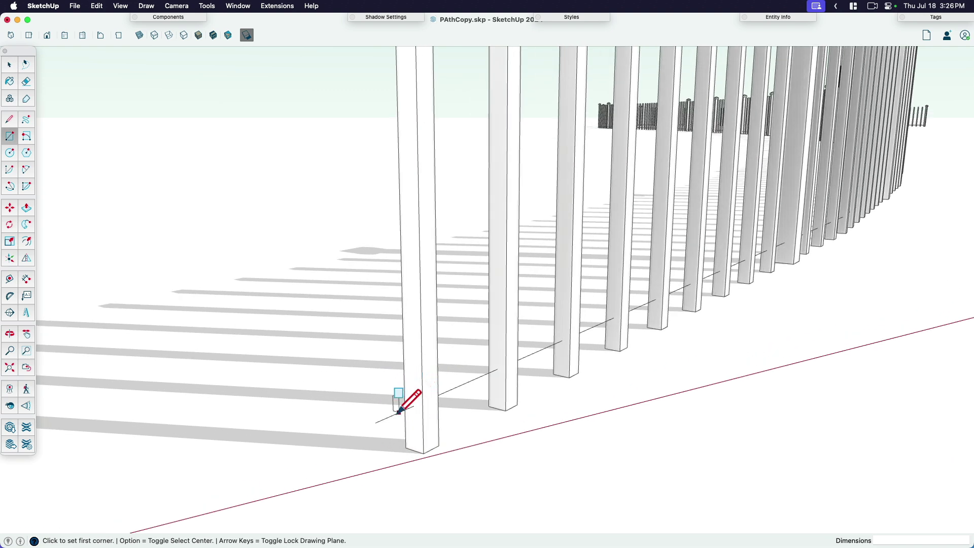
scroll(376, 413, "down", 10)
middle_click_drag(376, 413, 691, 380)
scroll(692, 379, "up", 5)
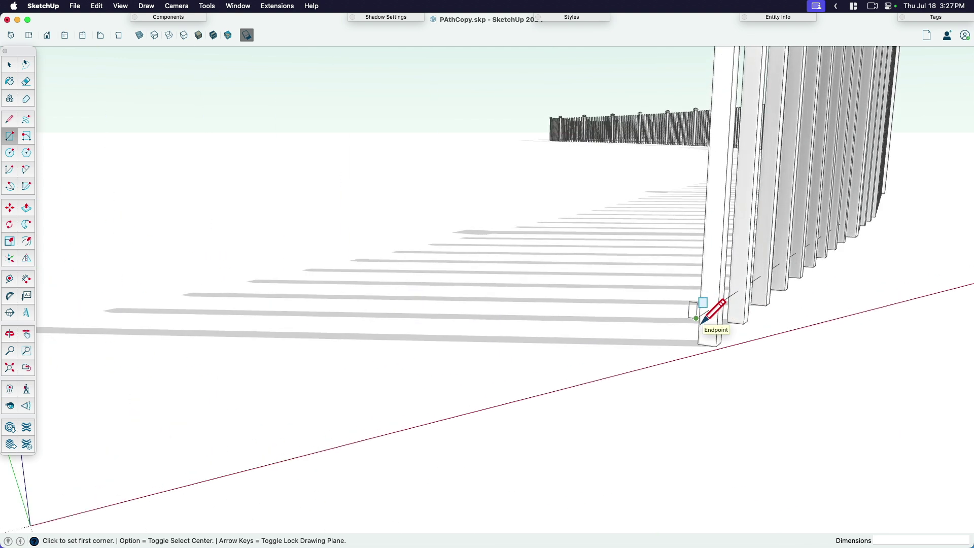
key("alt")
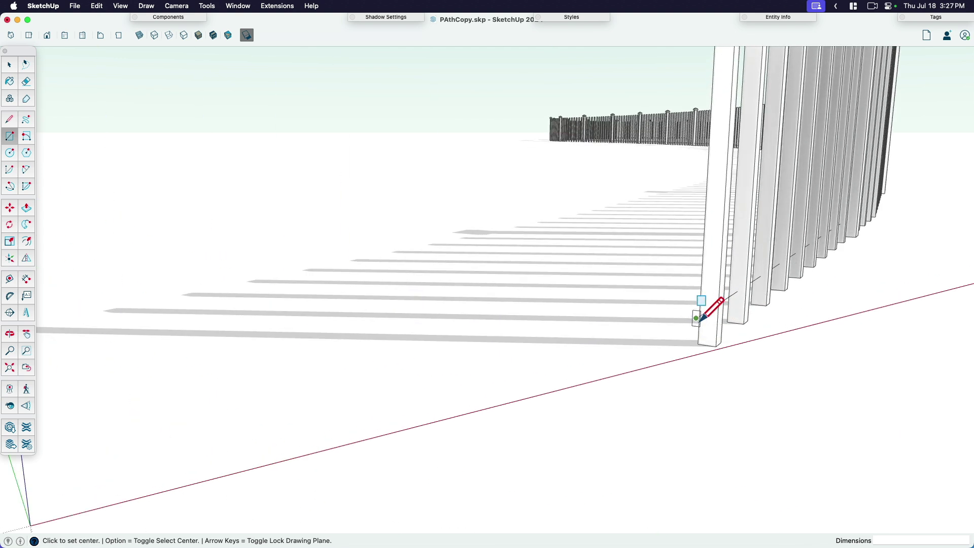
left_click(697, 318)
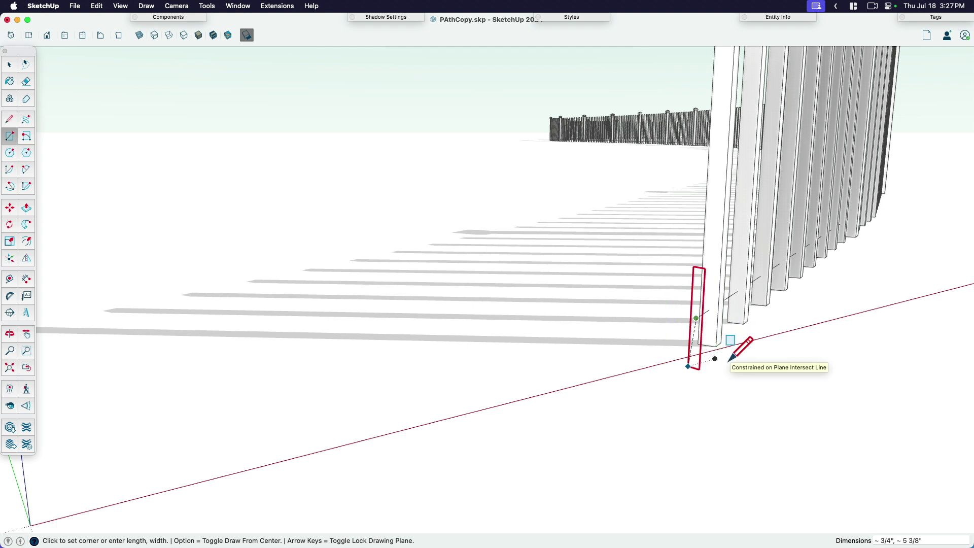
key("Escape")
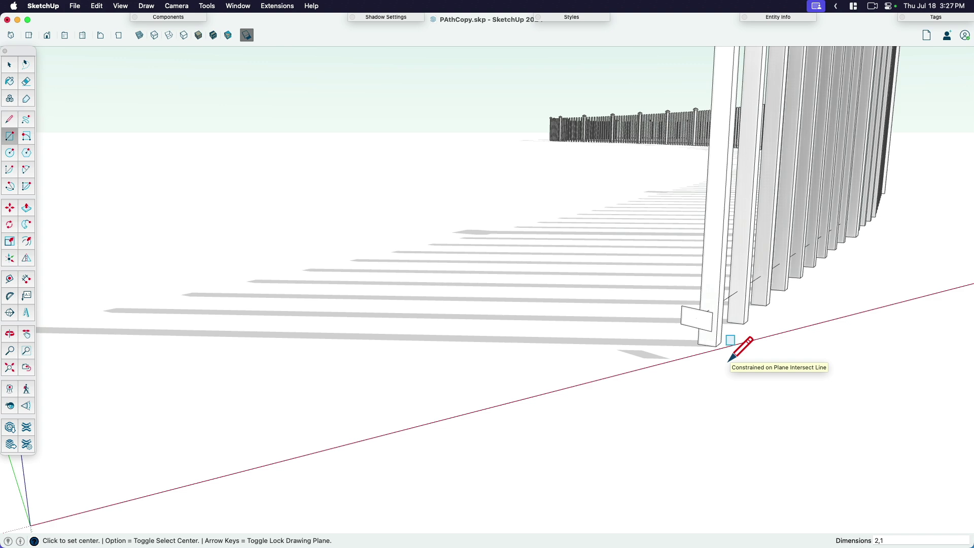
key("space")
middle_click_drag(729, 359, 669, 355)
scroll(558, 406, "down", 2)
- Sweep the small rectangle along the base path with Follow Me and select the new bottom rail
scroll(387, 477, "up", 3)
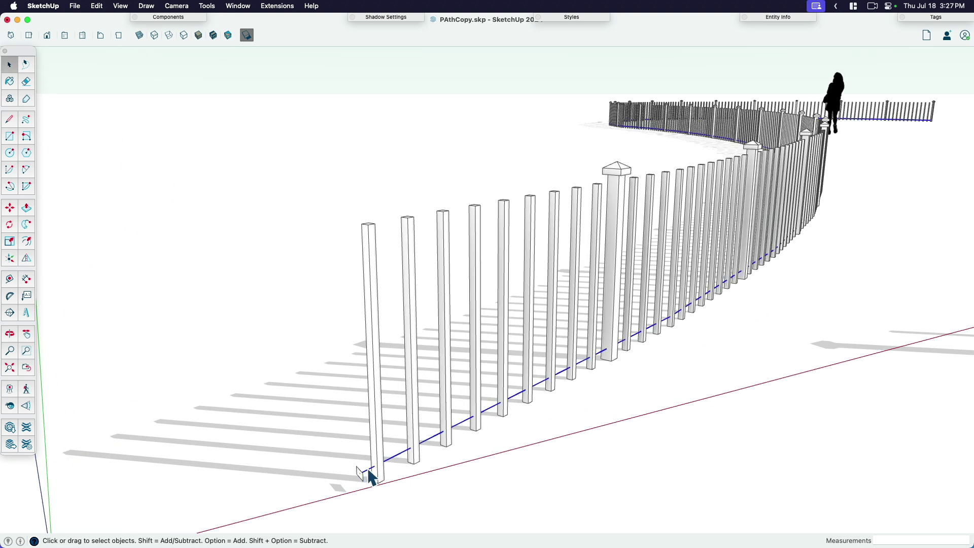
left_click(26, 224)
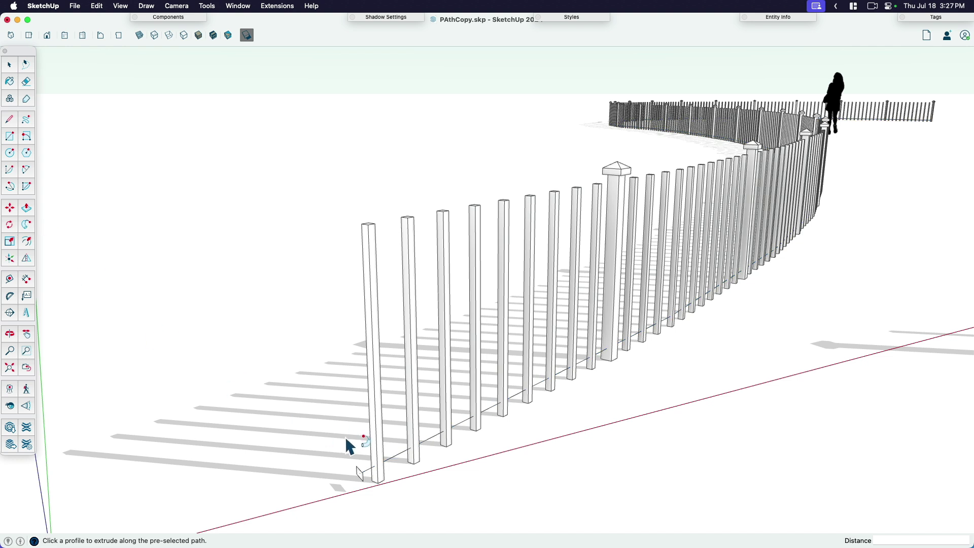
left_click(360, 475)
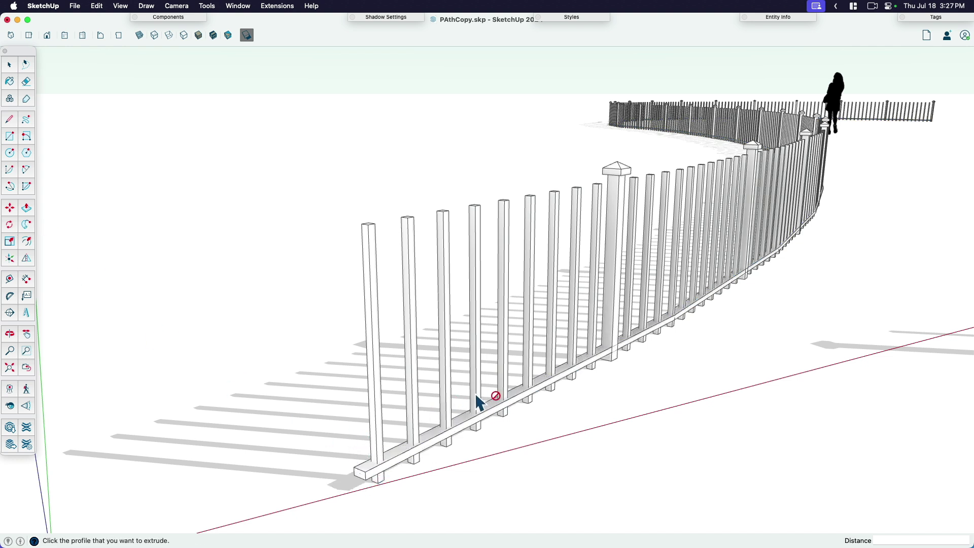
key("space")
left_click(409, 459)
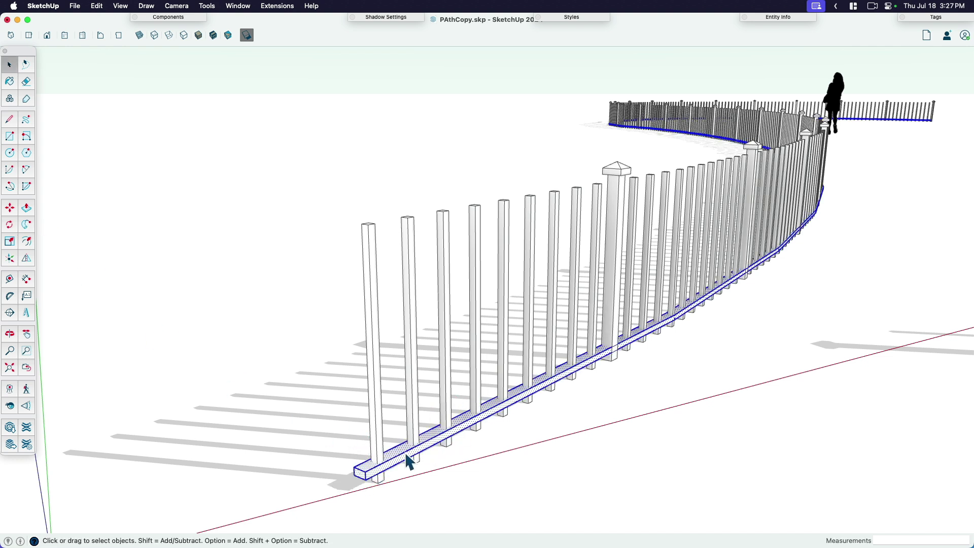
- Turn the bottom rail into a component and copy it up to the post tops
key("g")
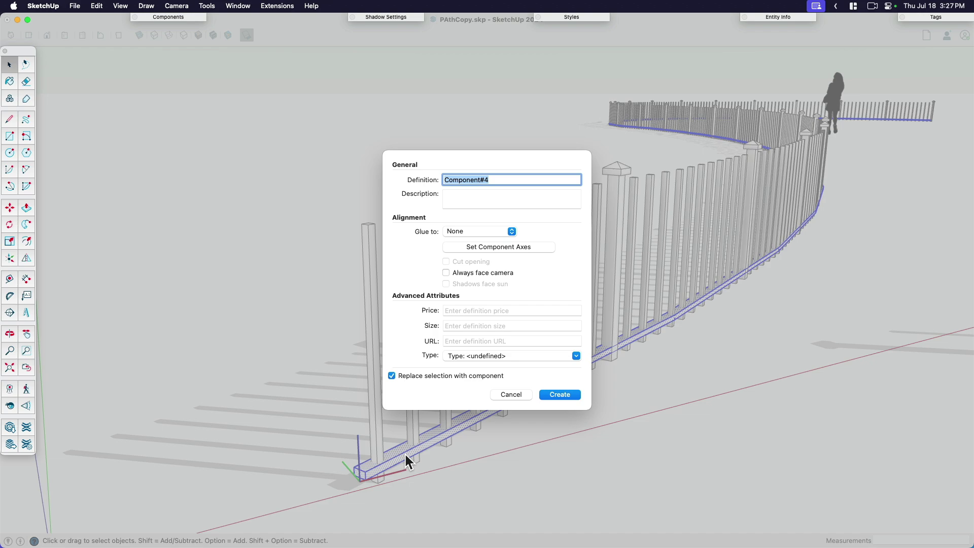
key("Return")
key("m")
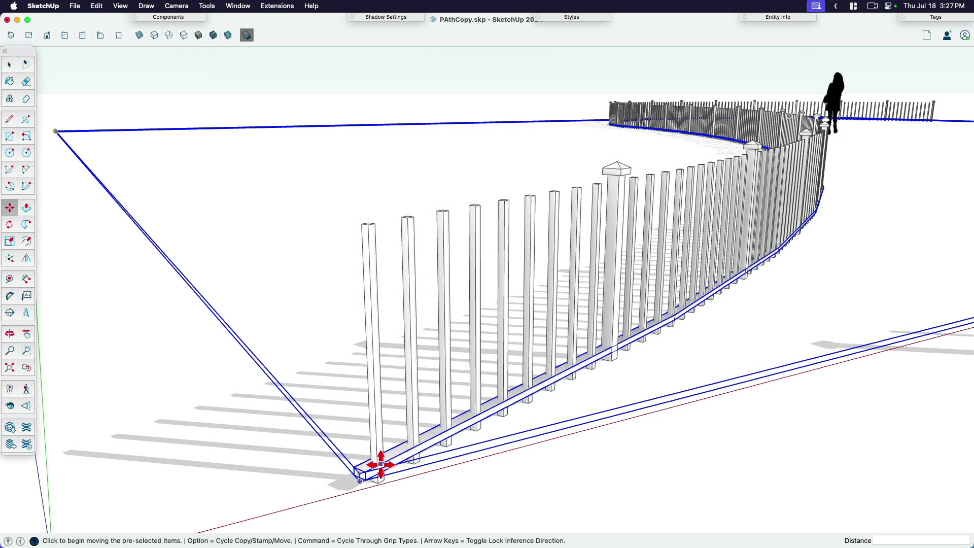
scroll(378, 461, "up", 5)
left_click(385, 459)
scroll(384, 459, "down", 8)
key("alt")
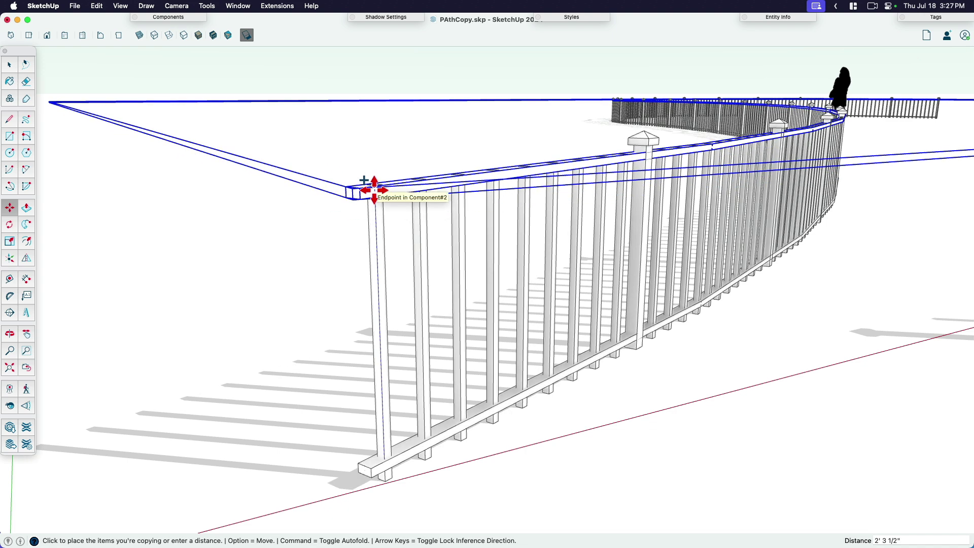
left_click(374, 190)
- Copy the rail again to another spot along the fence
scroll(386, 279, "down", 3)
scroll(369, 245, "up", 3)
scroll(369, 244, "up", 2)
key("alt")
left_click(355, 245)
scroll(360, 272, "down", 5)
scroll(363, 392, "down", 3)
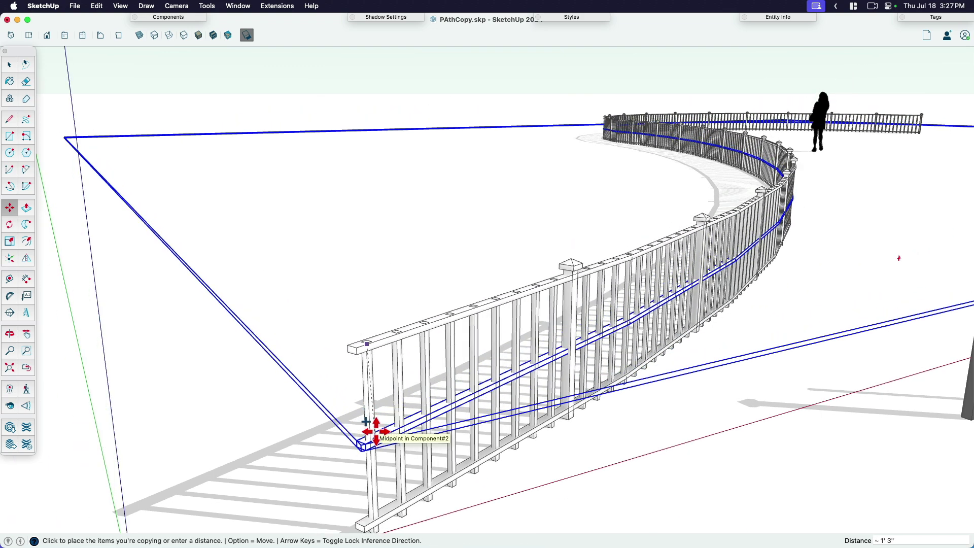
left_click(376, 432)
- From a low side view, nudge the selection 2 inches
middle_click_drag(300, 429, 330, 348)
scroll(348, 342, "up", 5)
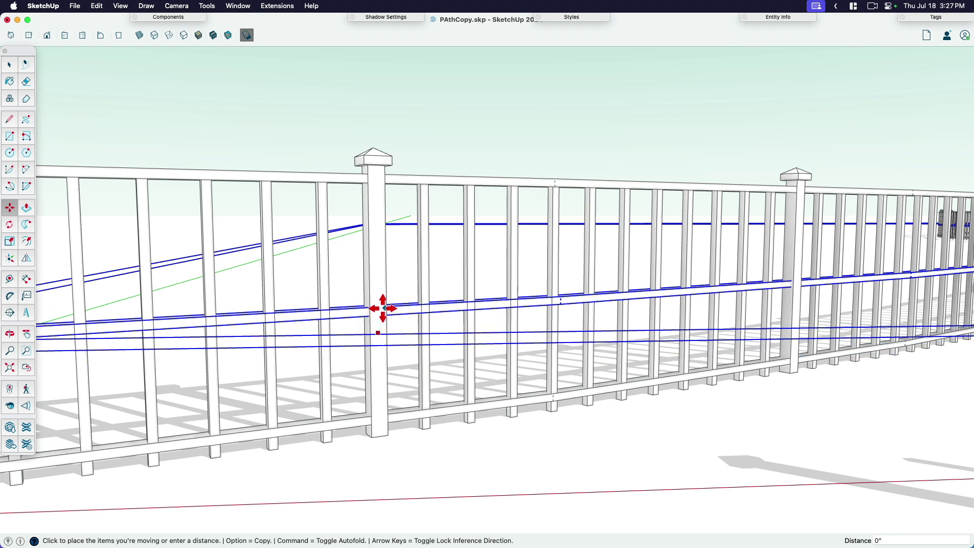
type("2")
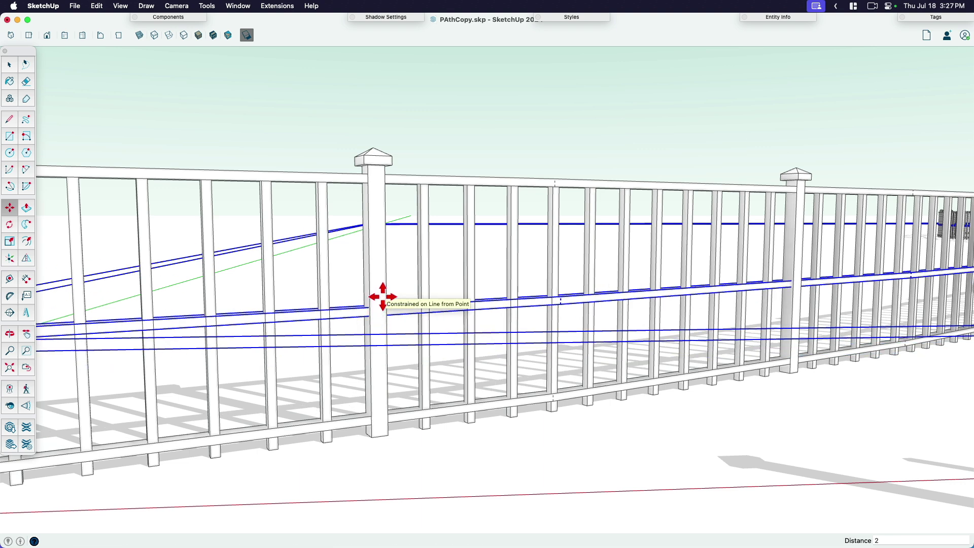
scroll(382, 294, "up", 3)
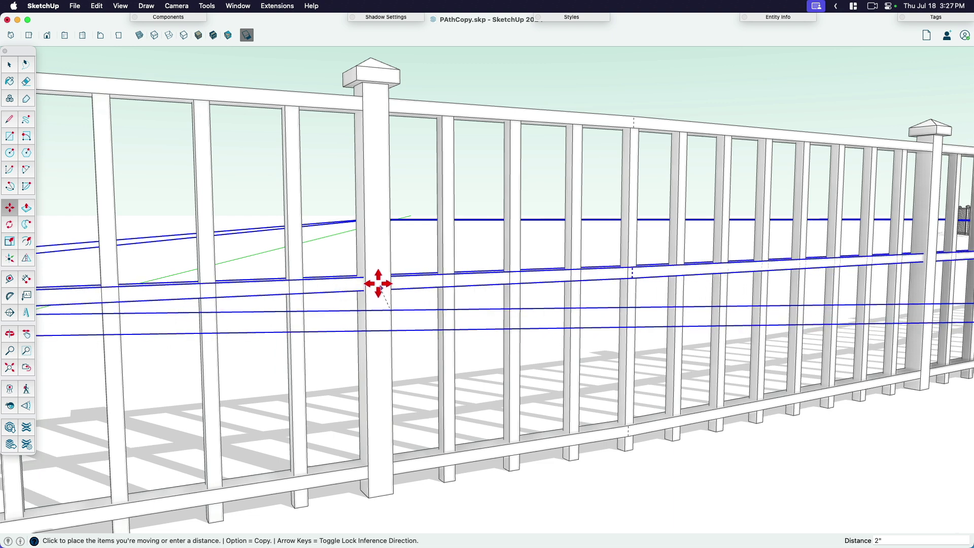
key("Return")
key("space")
scroll(495, 355, "down", 6)
- Delete the leftover standalone dark post
scroll(495, 356, "down", 5)
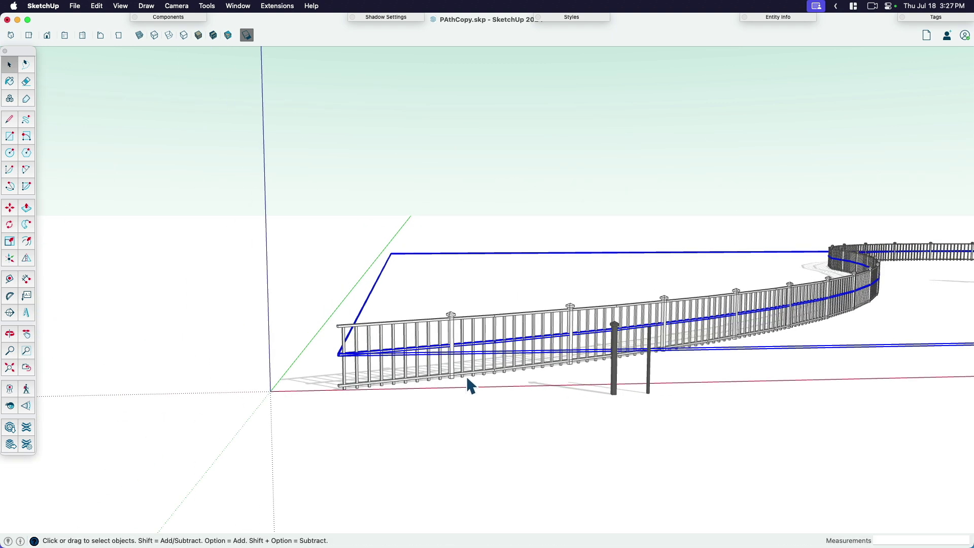
left_click(483, 387)
left_click(616, 372)
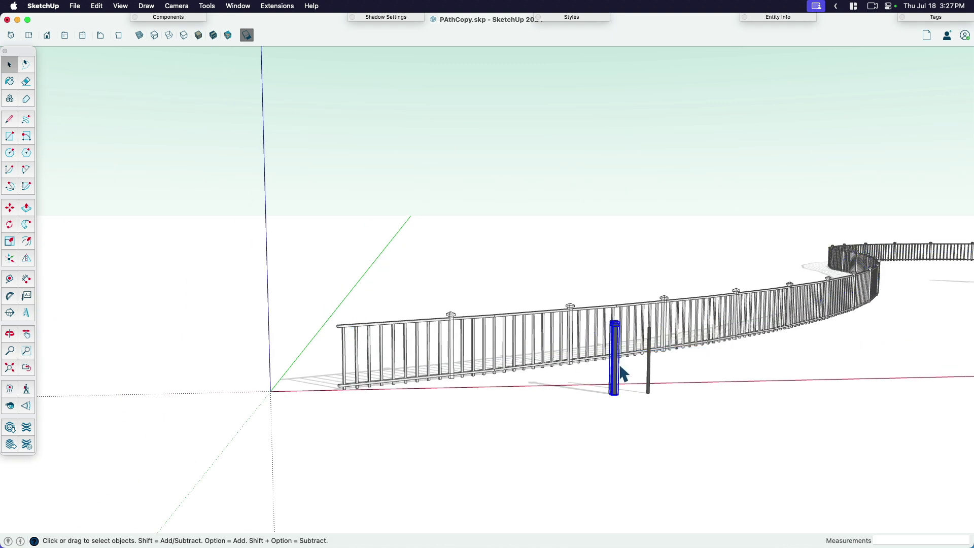
key("Delete")
- Turn the camera toward the fence and select all instances of the nearer fence piece
scroll(447, 383, "down", 1)
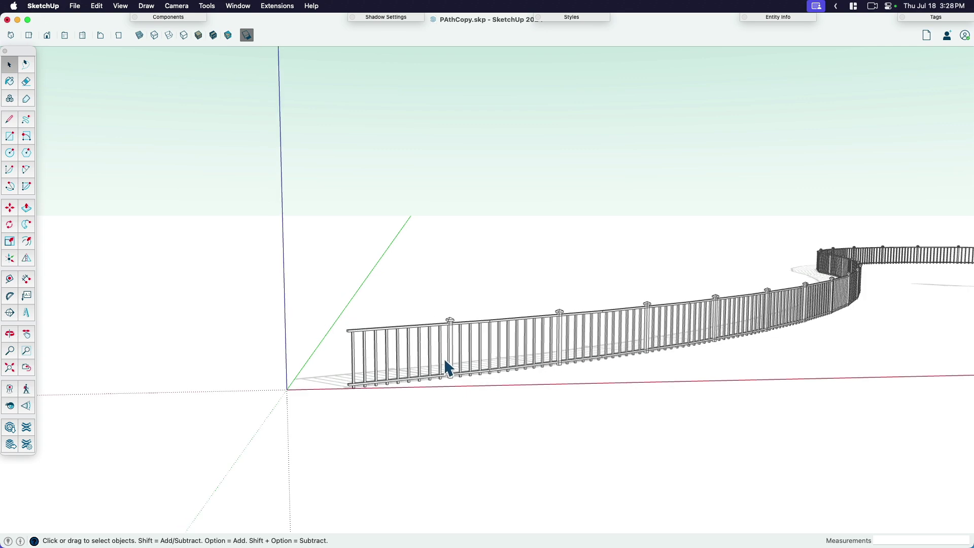
key("shift+l")
left_click_drag(413, 365, 464, 374)
middle_click_drag(464, 375, 619, 333)
left_click_drag(618, 333, 592, 338)
middle_click_drag(592, 337, 561, 374)
key("space")
left_click(588, 335)
right_click(492, 376)
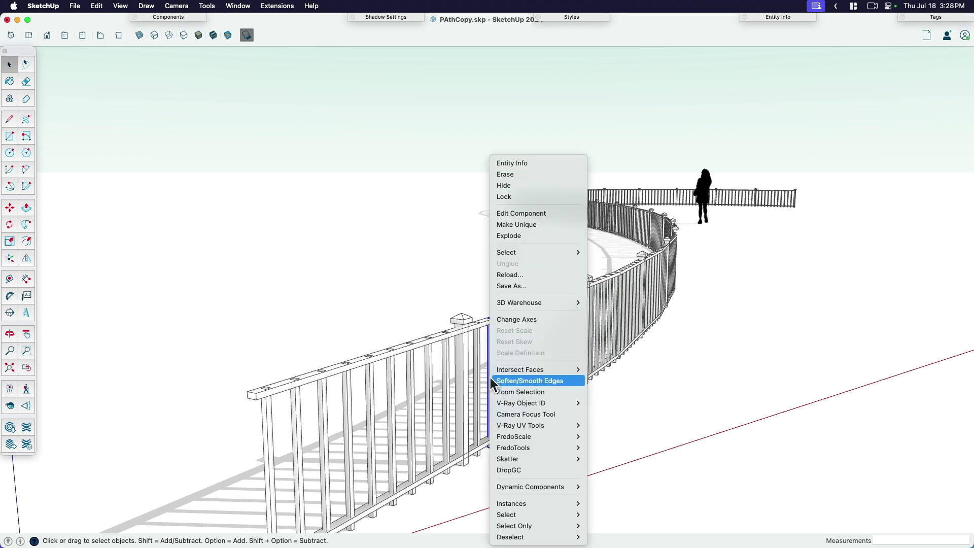
mouse_move(523, 252)
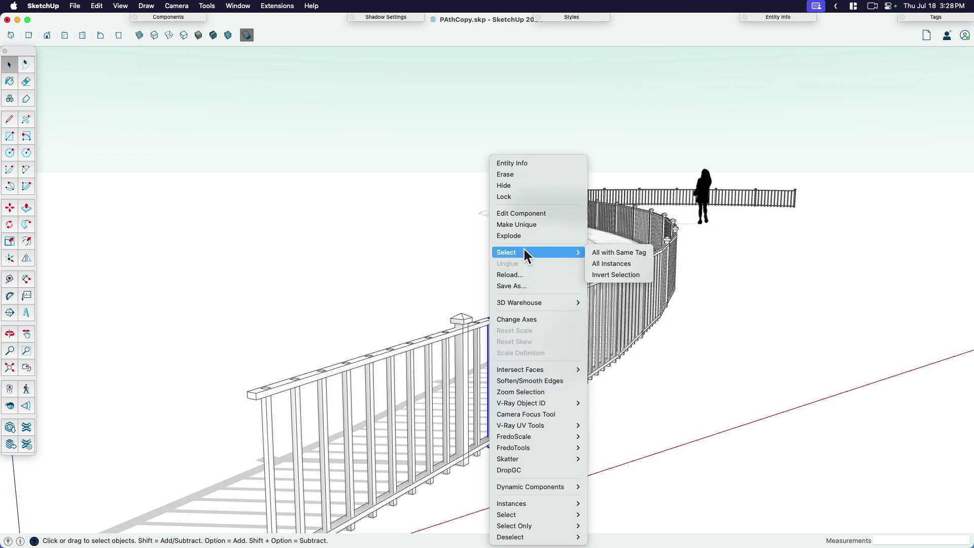
left_click(598, 264)
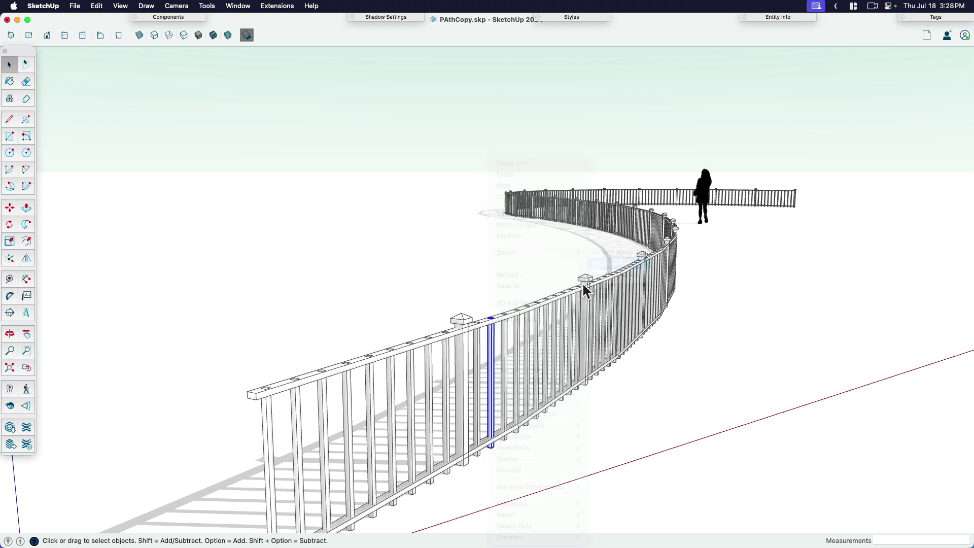
right_click(495, 364)
- Pick a single fence post and select all of its instances
left_click(519, 336)
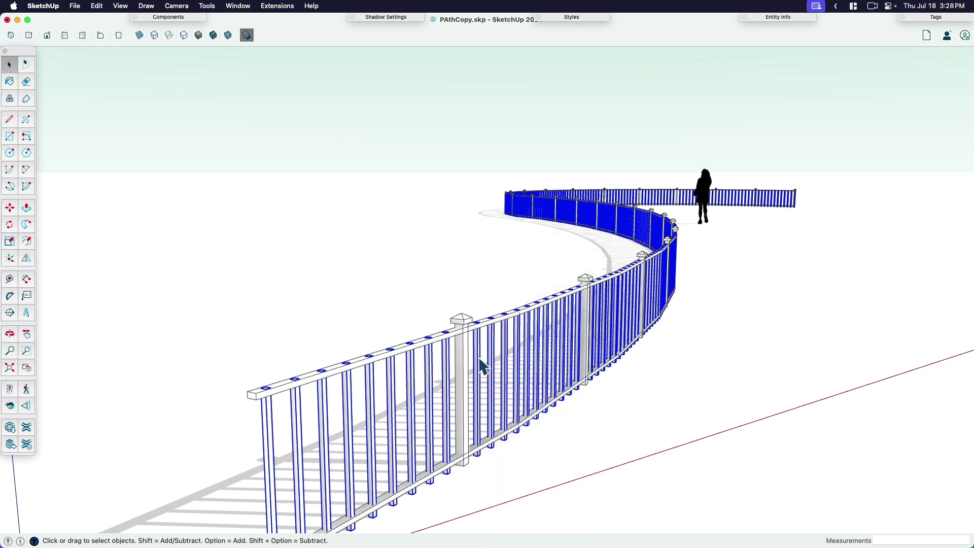
double_click(467, 367)
right_click(465, 363)
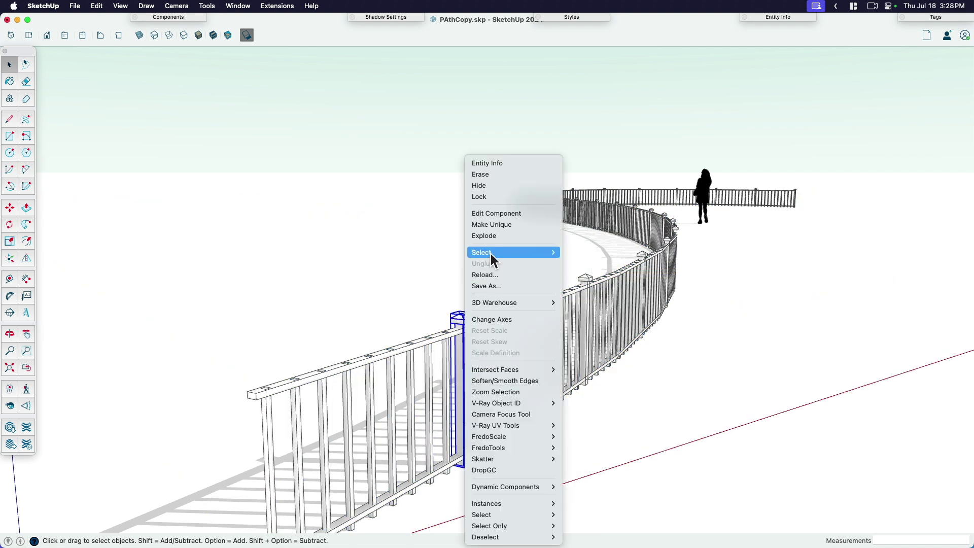
mouse_move(539, 259)
left_click(586, 264)
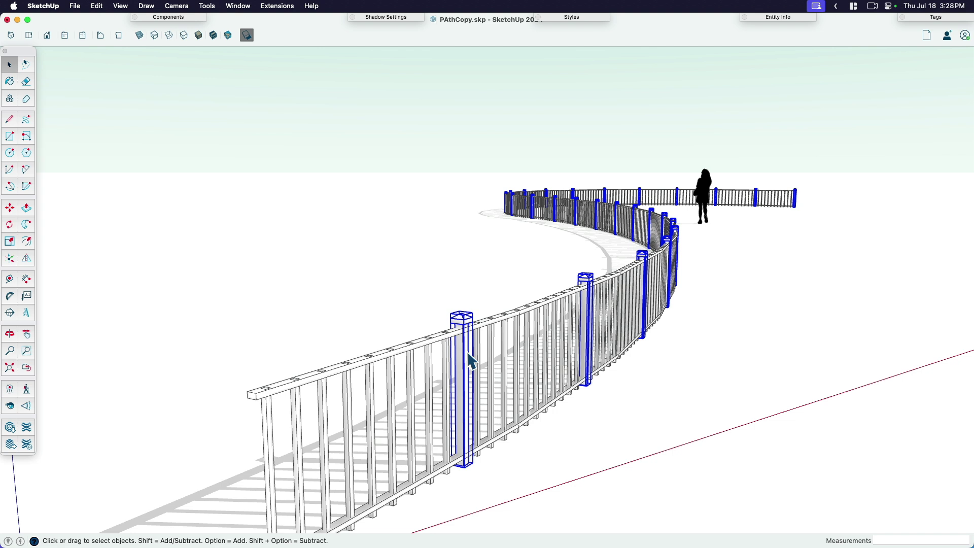
right_click(467, 355)
key("Escape")
- Group all fence post instances, then select everything except the person figure
double_click(464, 354)
right_click(464, 354)
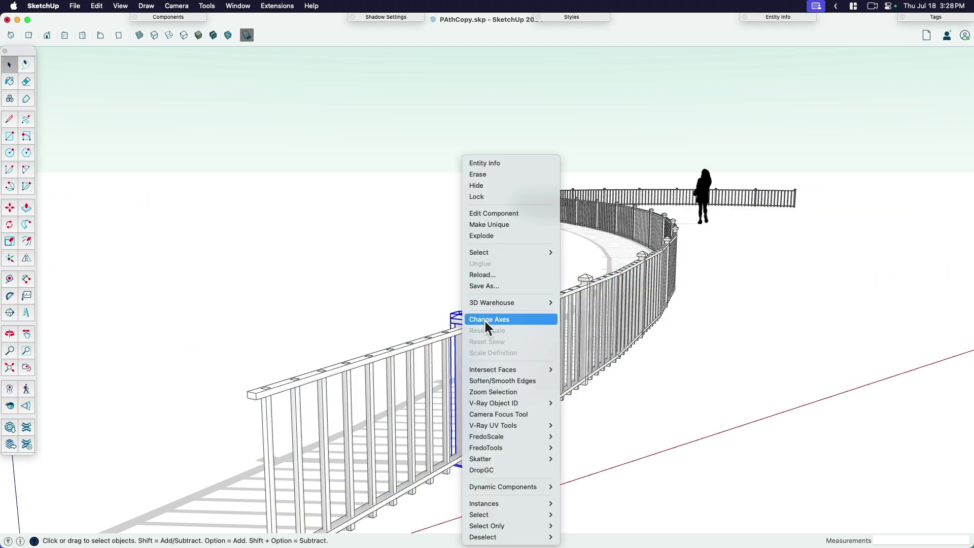
mouse_move(511, 254)
left_click(578, 264)
right_click(463, 345)
left_click(499, 358)
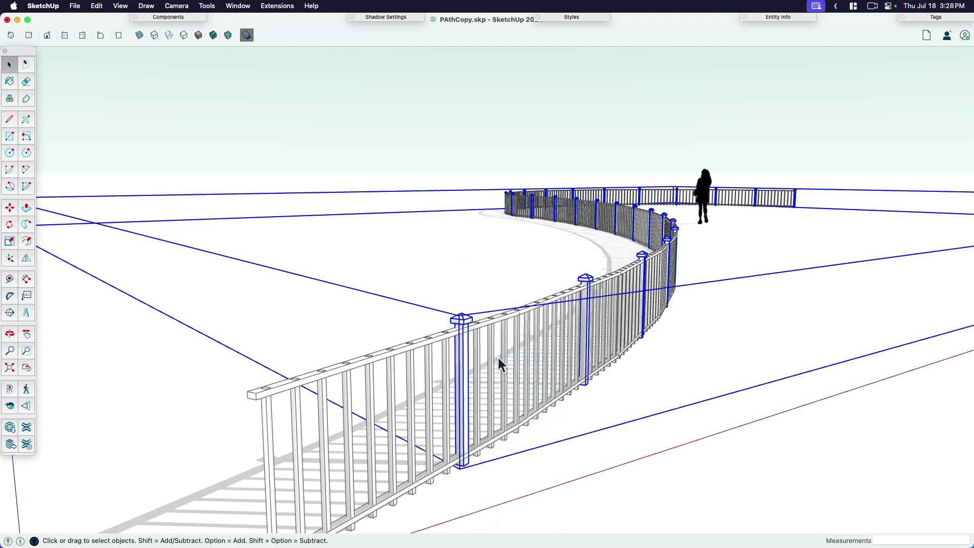
key("super+a")
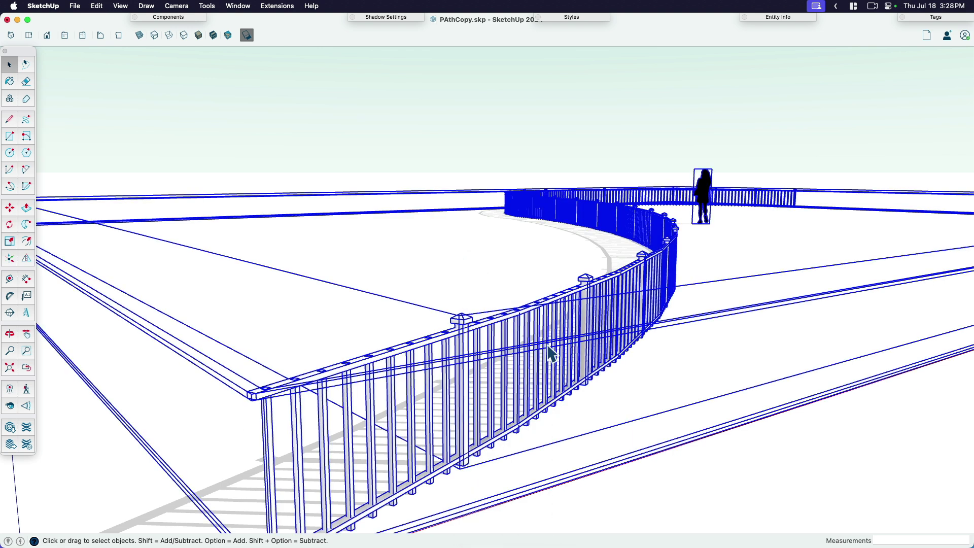
left_click(698, 202, "shift")
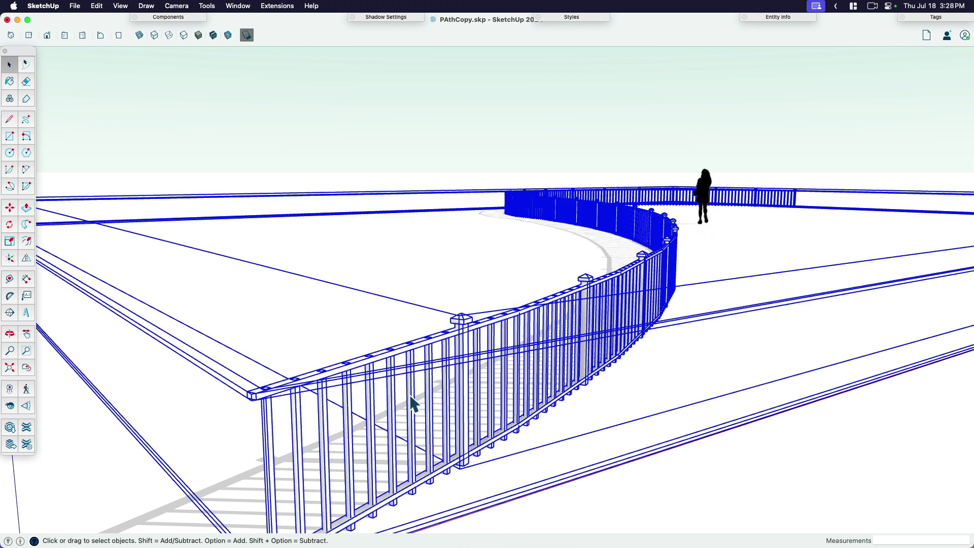
- Group the whole selected fence together
right_click(467, 352)
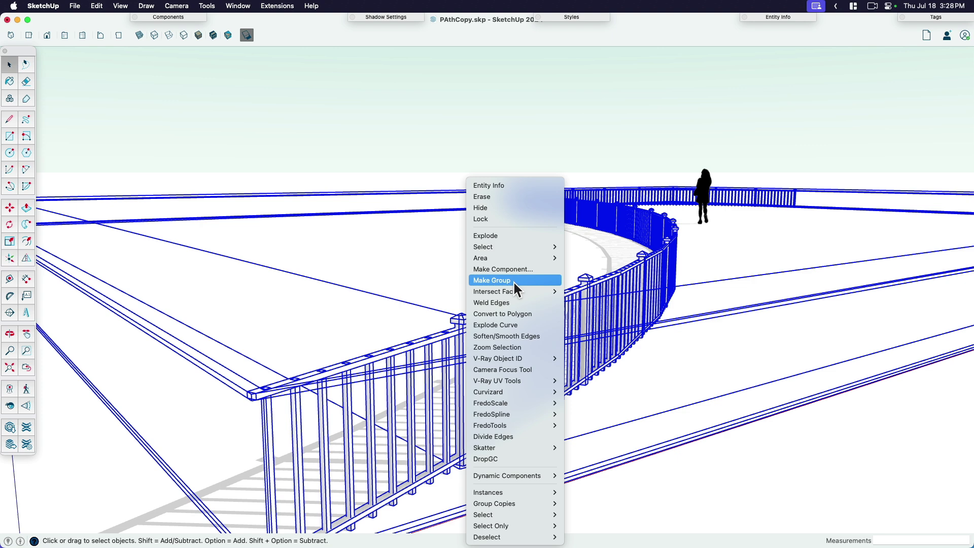
left_click(513, 280)
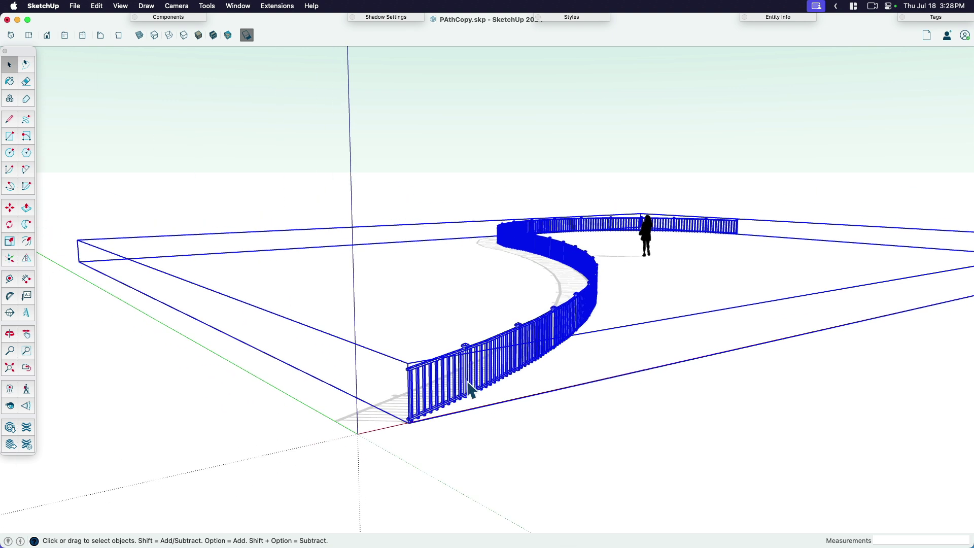
key("m")
left_click(496, 446)
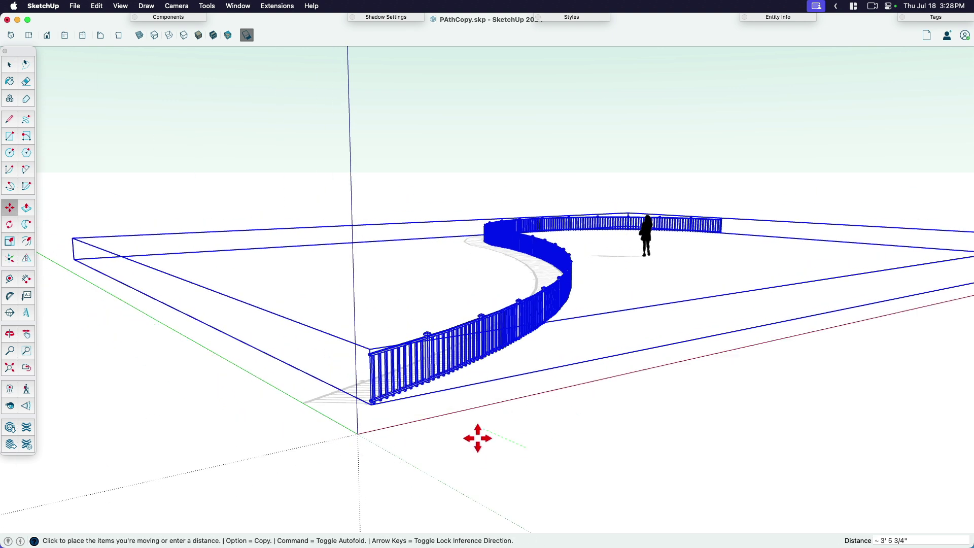
key("space")
- Scale the fence vertically to twice its height
key("s")
left_click(593, 262)
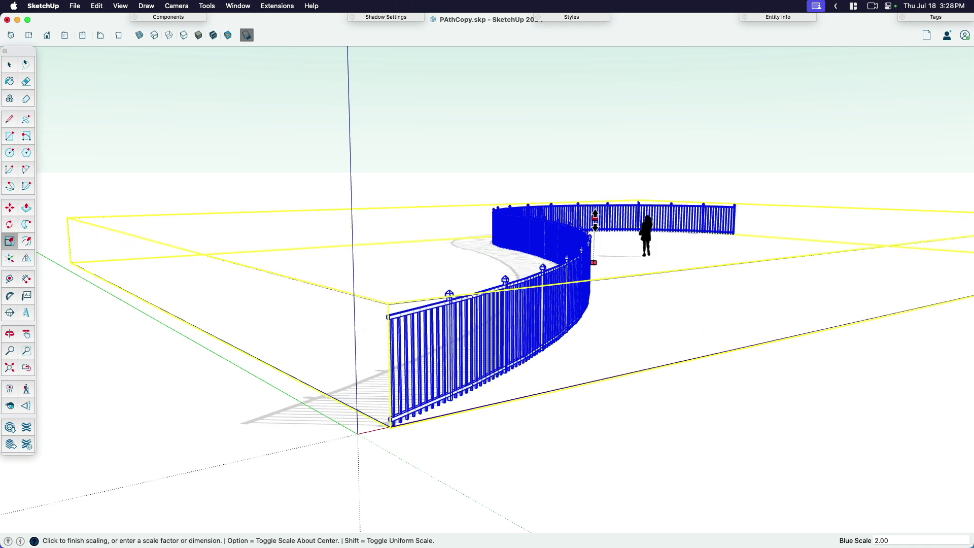
left_click(594, 159)
key("space")
- Paint the whole fence dark grey Steel
scroll(570, 315, "up", 3)
key("b")
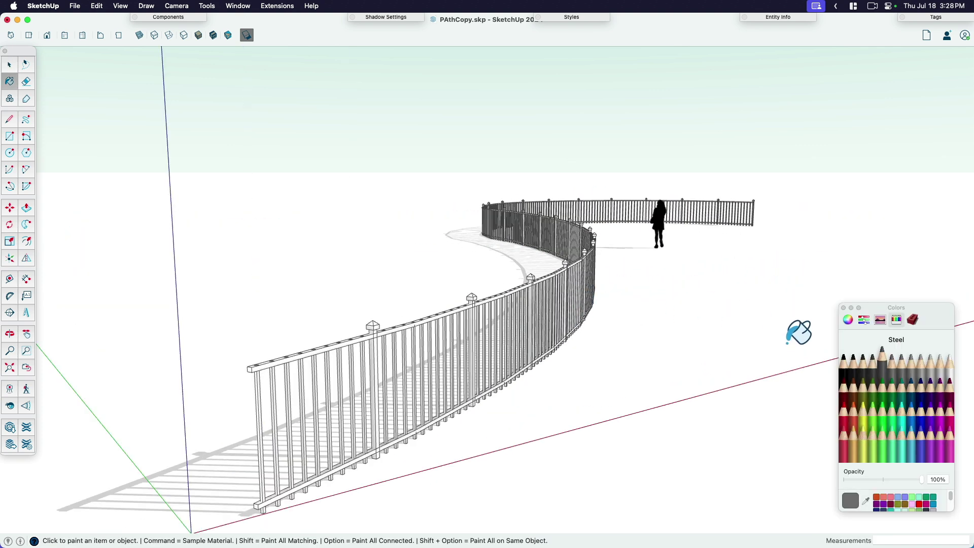
left_click(547, 327)
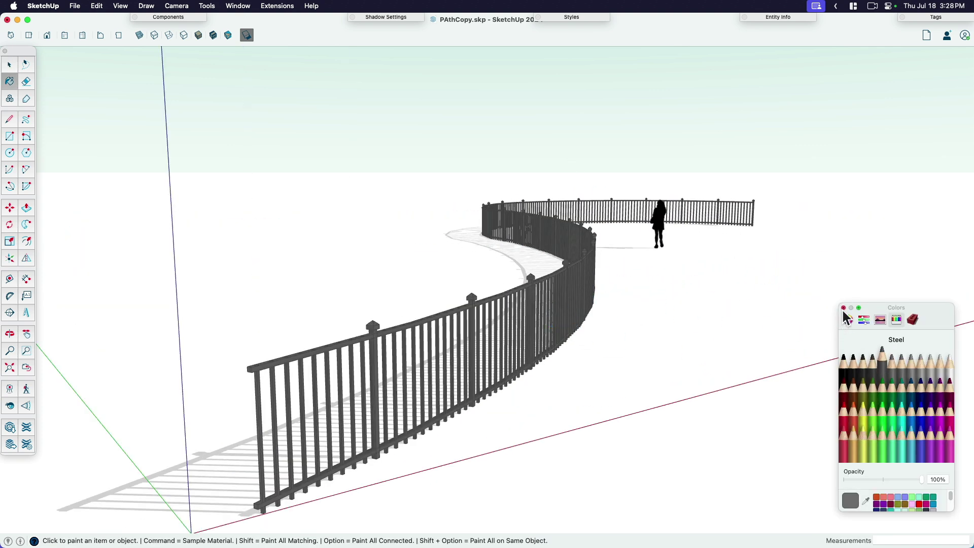
left_click(843, 308)
- Move the person figure to stand beside the fence
key("space")
left_click(662, 237)
key("m")
left_click(701, 269)
left_click(587, 461)
middle_click_drag(513, 416, 556, 330)
key("l")
left_click_drag(542, 361, 634, 362)
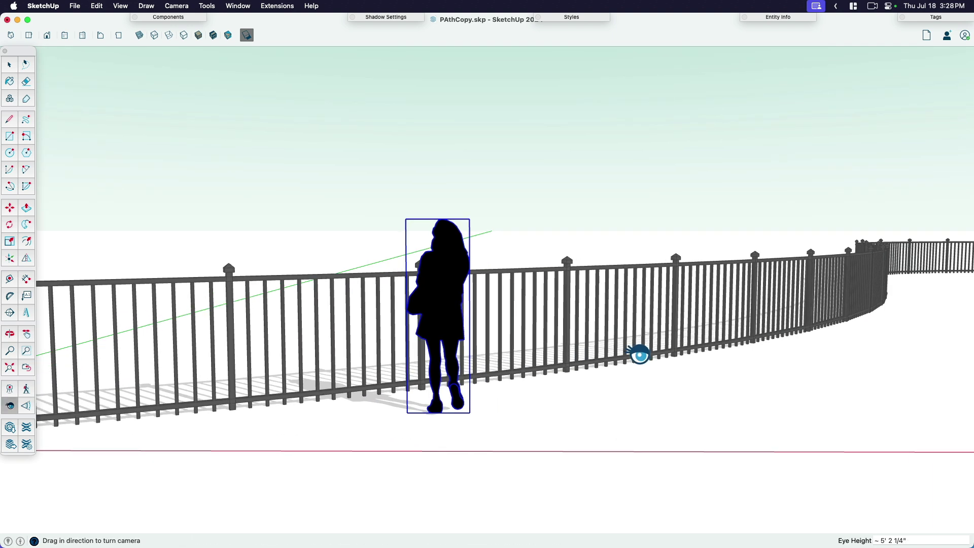
middle_click_drag(634, 363, 563, 350)
key("space")
left_click(529, 212)
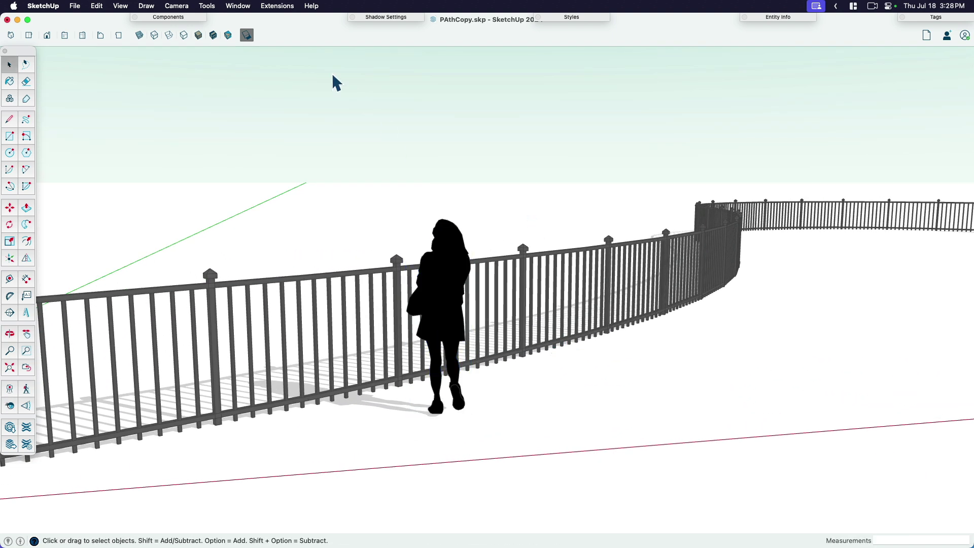
left_click(279, 6)
mouse_move(299, 290)
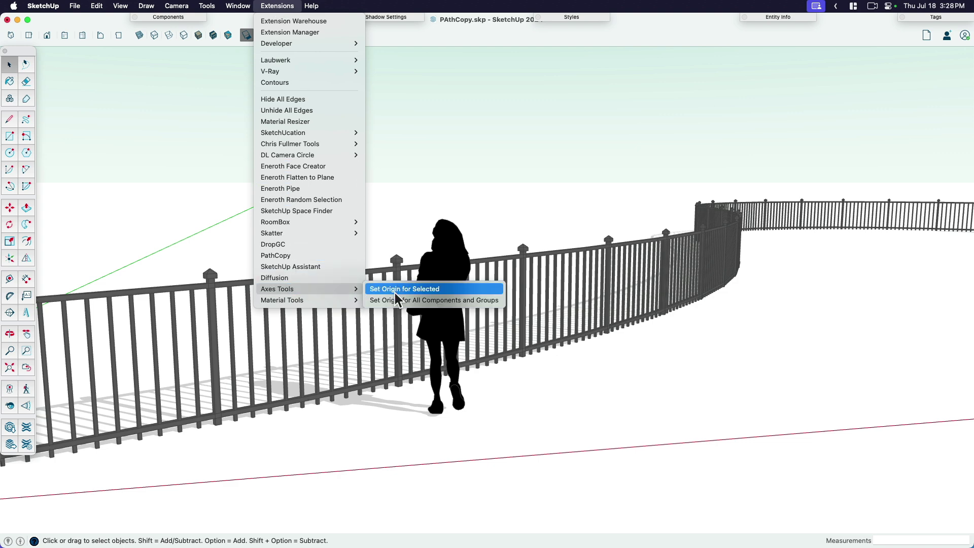
left_click(400, 210)
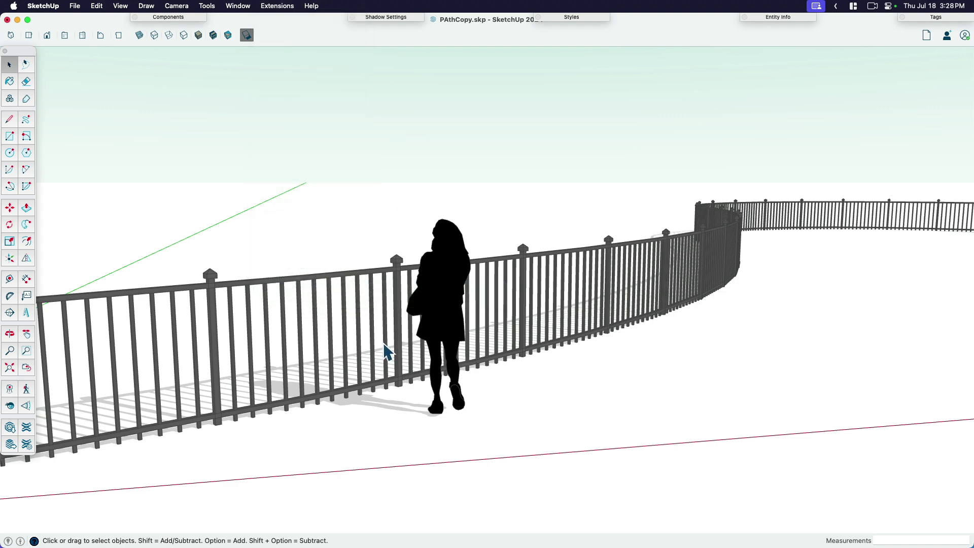
middle_click_drag(382, 341, 382, 411)
scroll(325, 416, "up", 10)
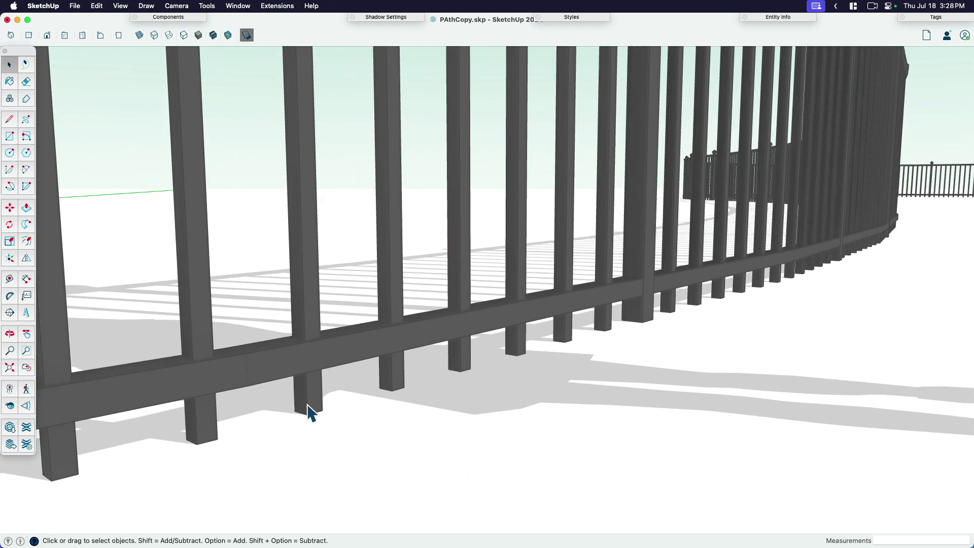
middle_click_drag(313, 350, 292, 406)
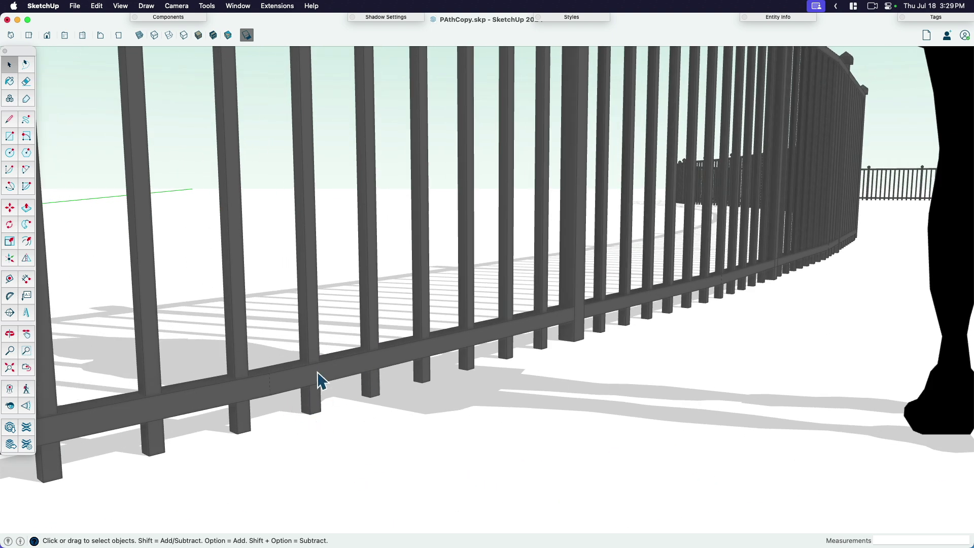
scroll(314, 381, "down", 15)
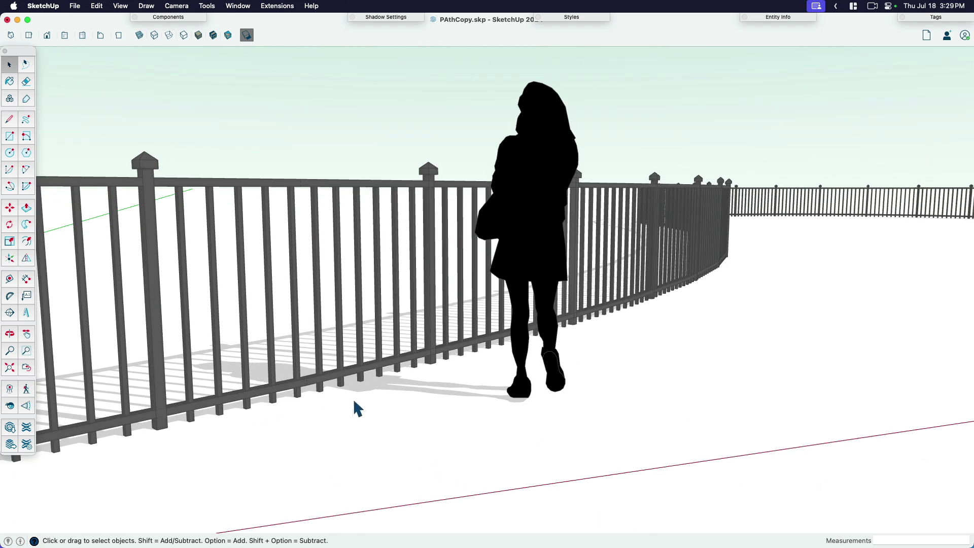
middle_click_drag(378, 376, 463, 358)
key("h")
left_click_drag(404, 370, 493, 370)
scroll(431, 364, "up", 3)
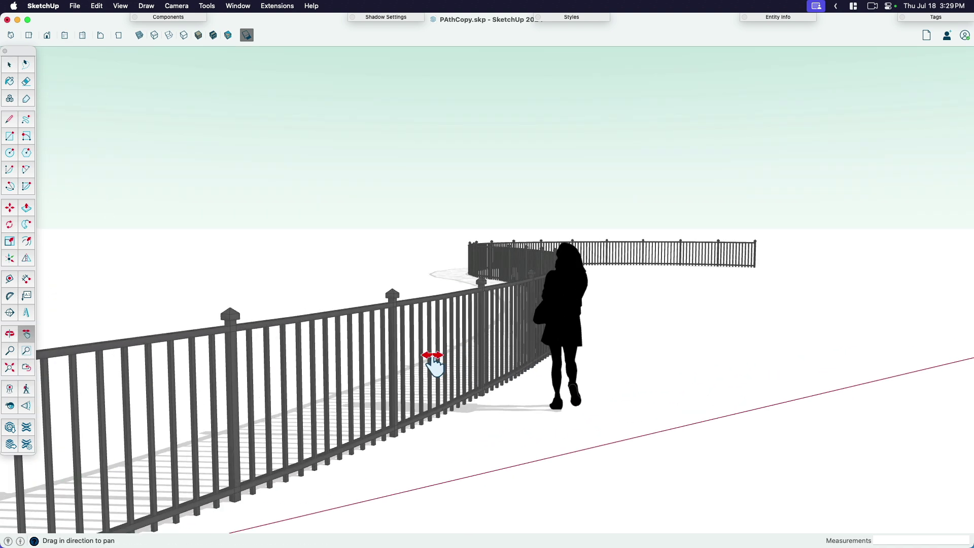
left_click_drag(376, 386, 436, 380)
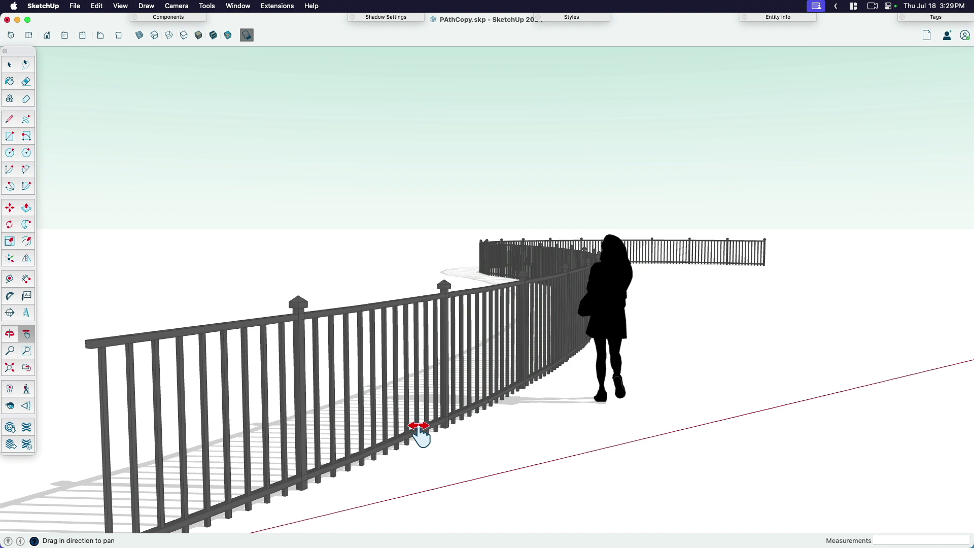
left_click_drag(419, 429, 415, 411)
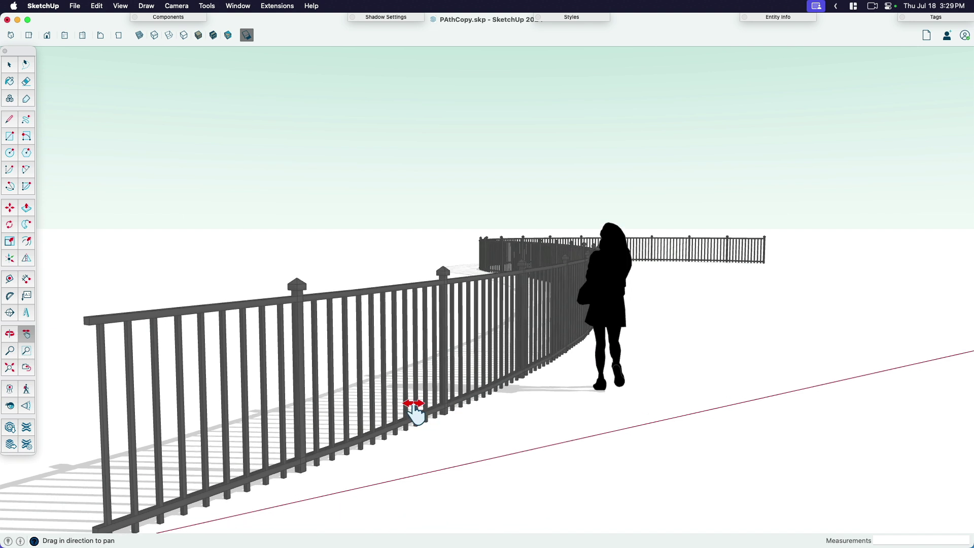